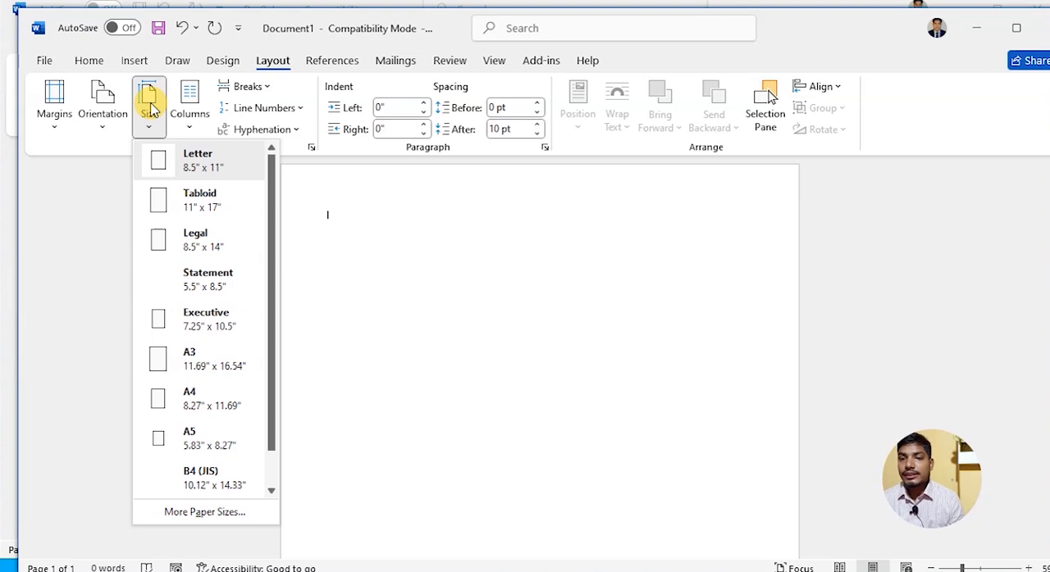
- Set the page size to A4 and set the top, bottom, left and right margins to 0.5 inch for the whole document
click(195, 399)
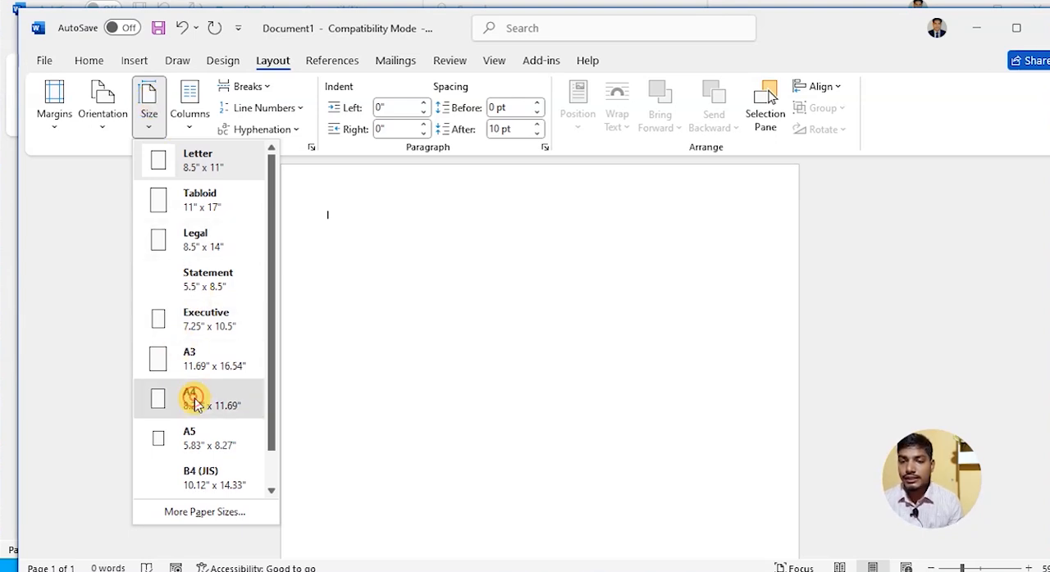
click(149, 127)
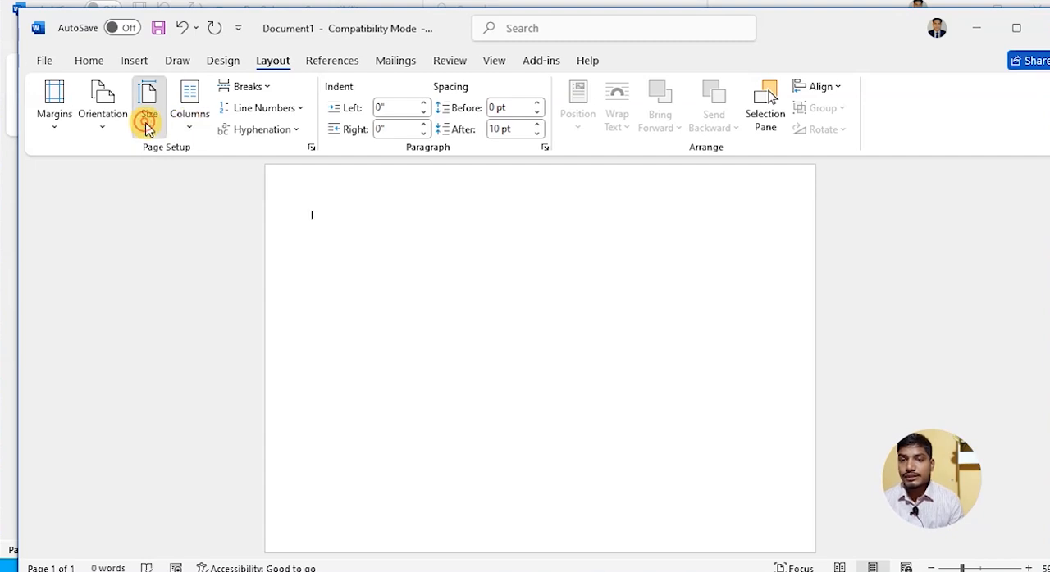
click(197, 513)
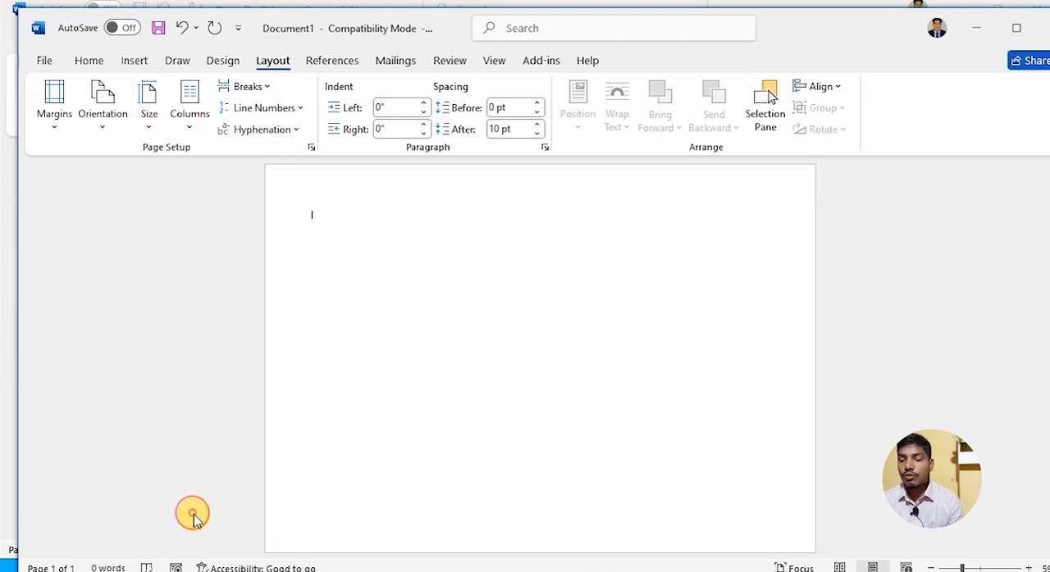
drag(452, 67, 366, 57)
click(325, 86)
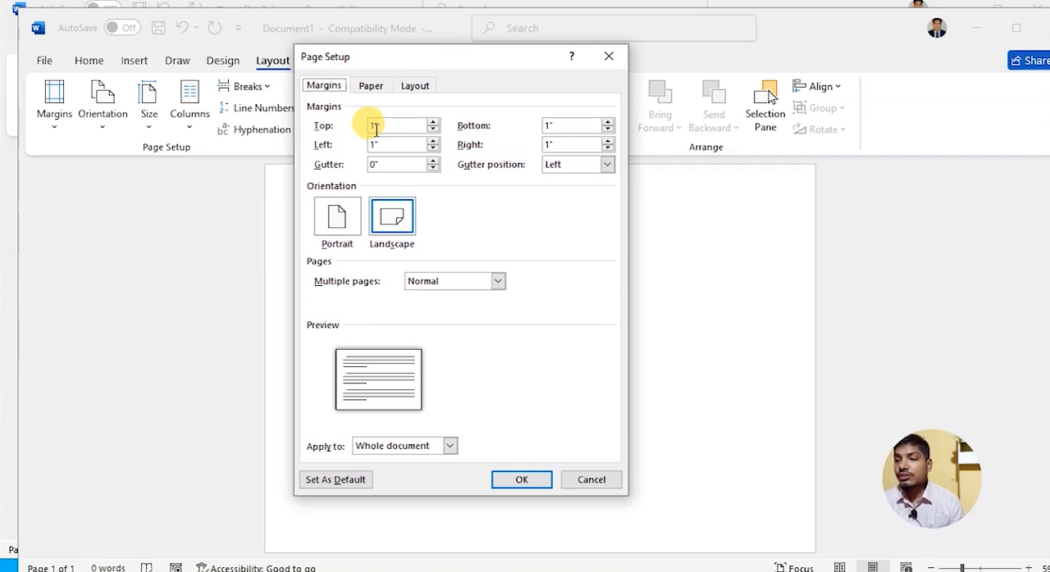
drag(382, 125, 351, 123)
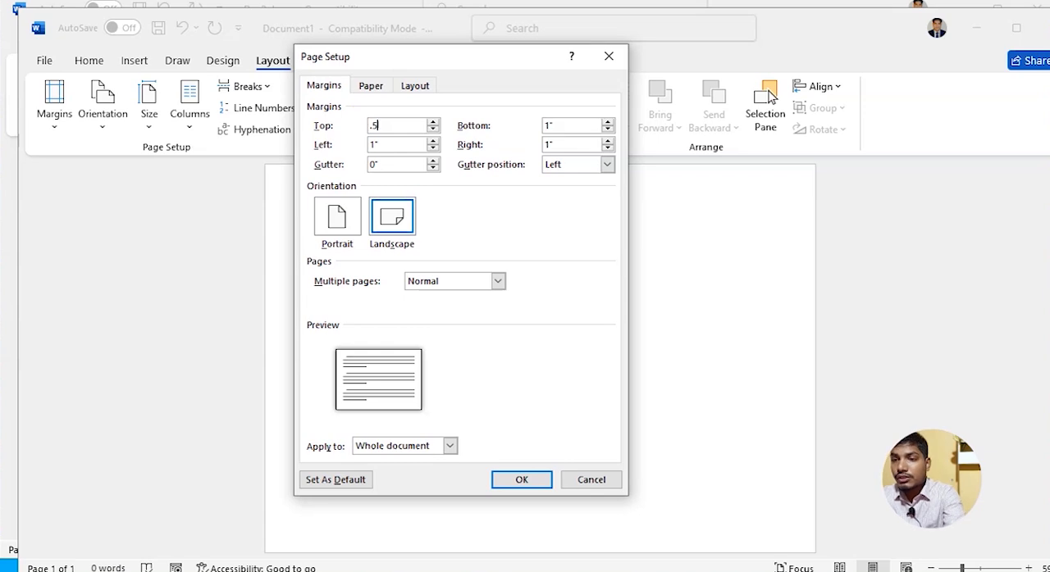
drag(379, 126, 337, 123)
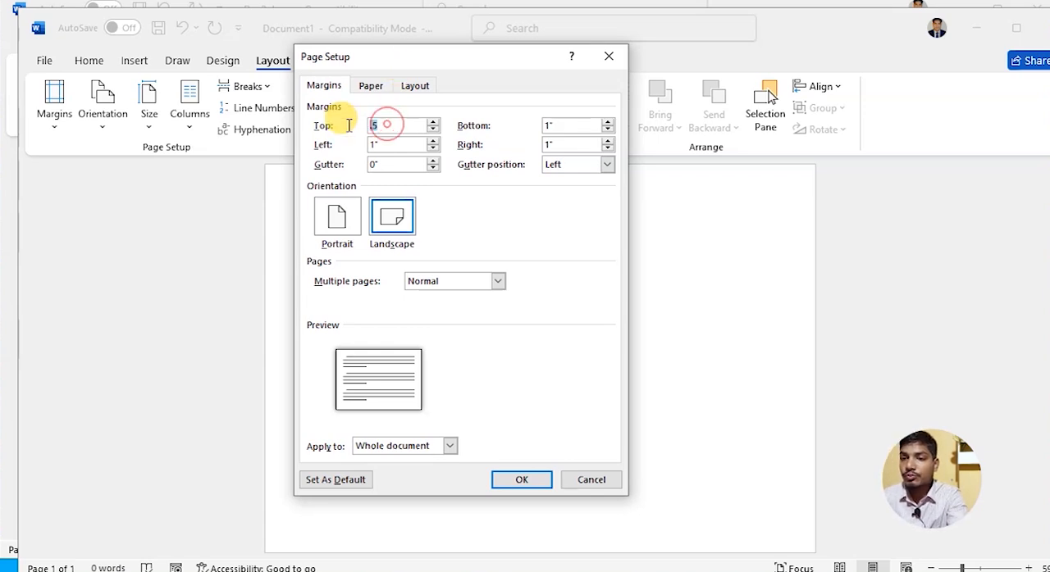
drag(553, 126, 515, 134)
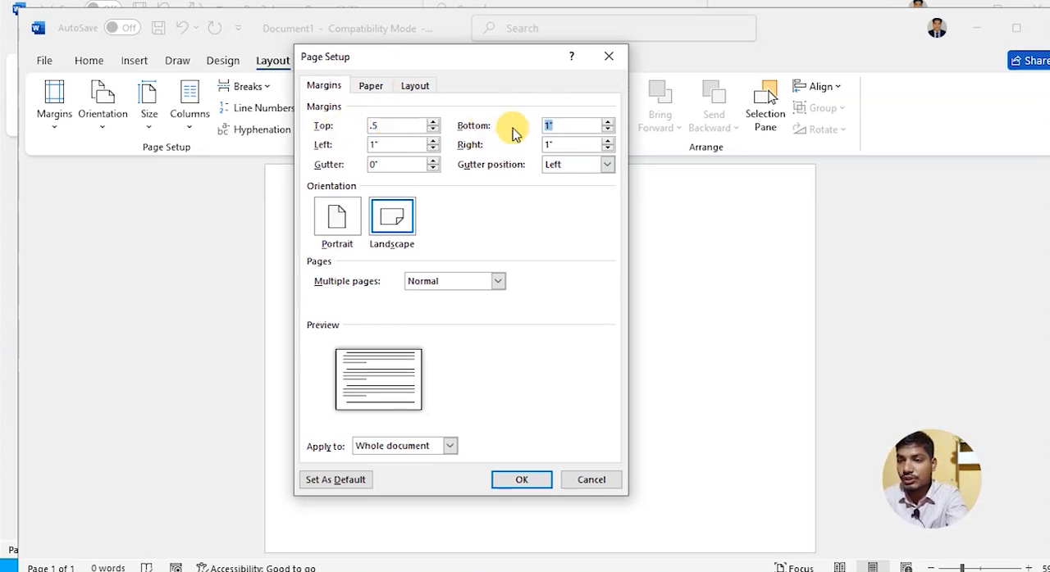
drag(410, 148, 336, 141)
text(.5)
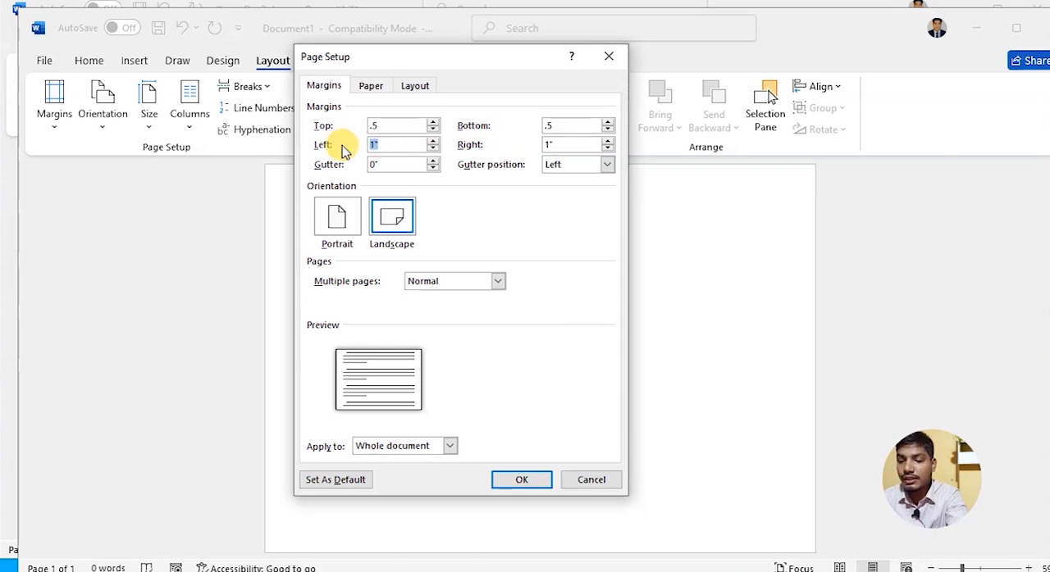
drag(577, 148, 508, 146)
text(.5)
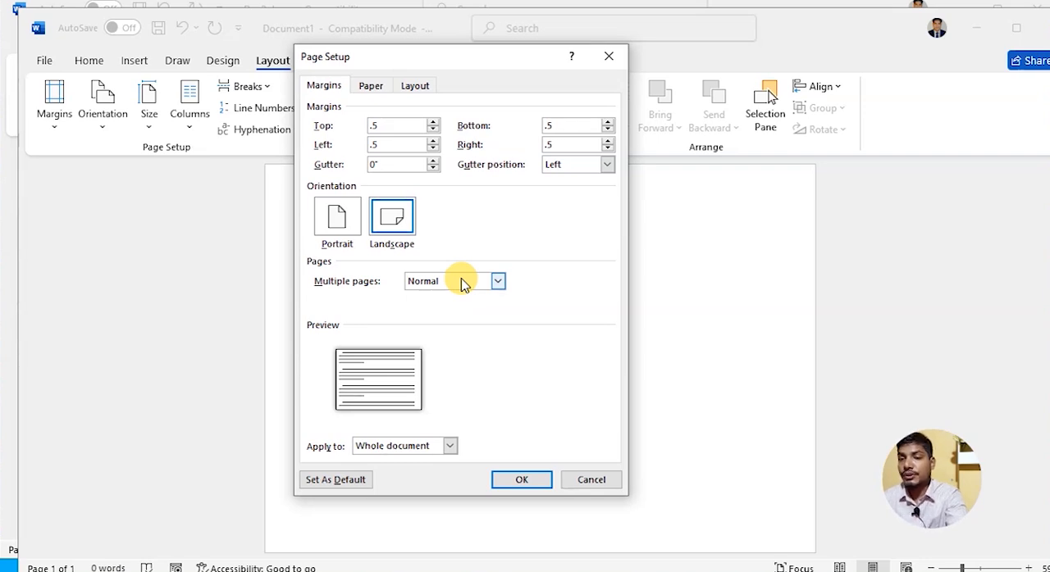
click(523, 482)
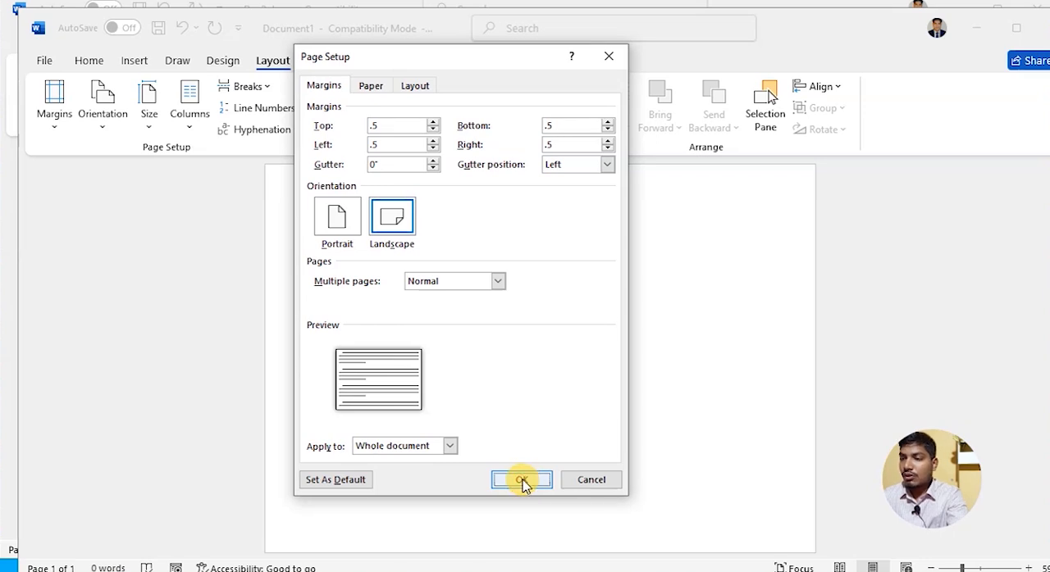
- Choose the small solid black square art at 9 pt as a box page border for the whole document
drag(961, 566, 954, 567)
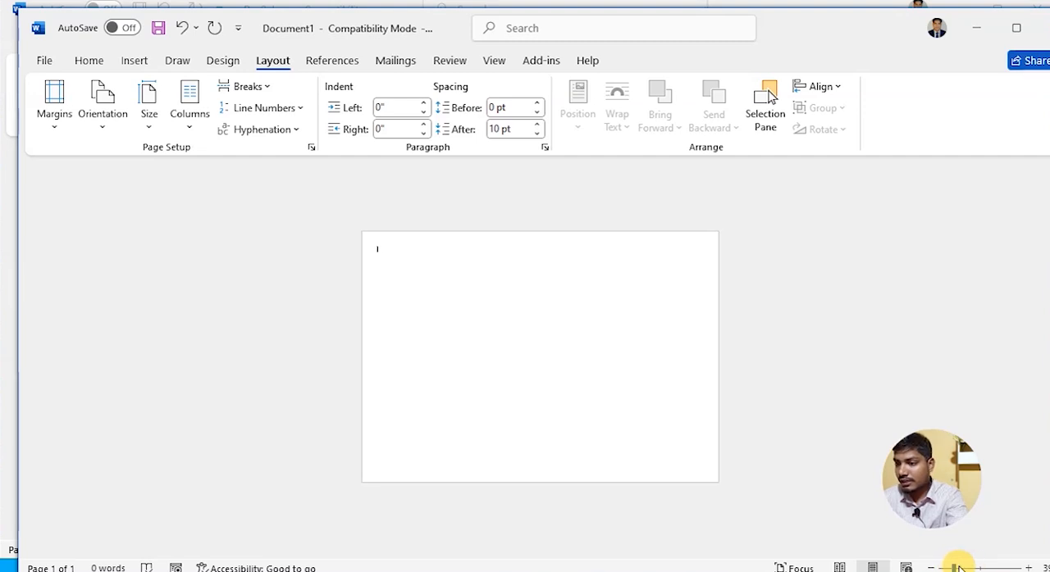
drag(952, 566, 961, 566)
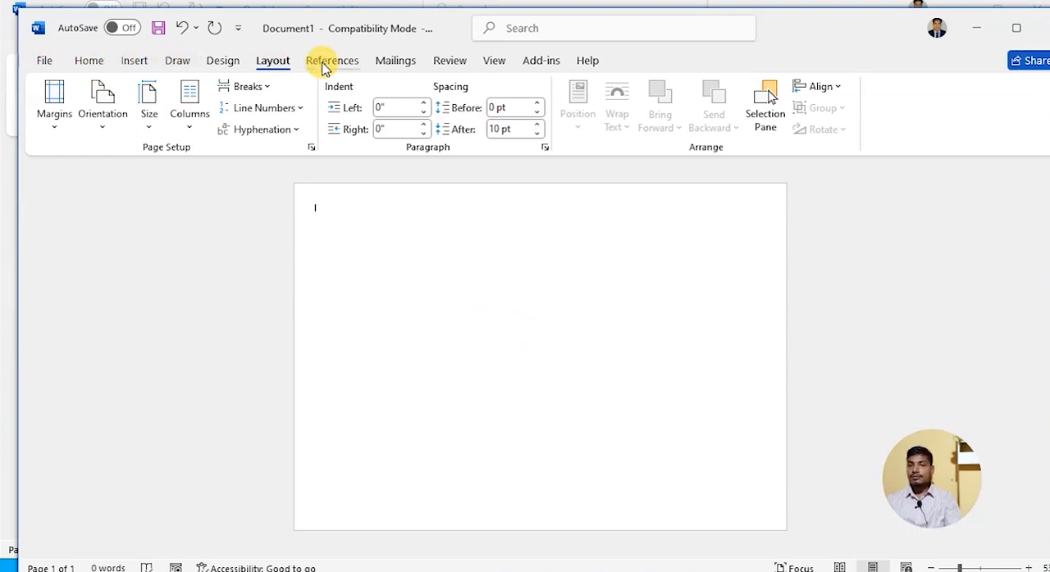
click(227, 65)
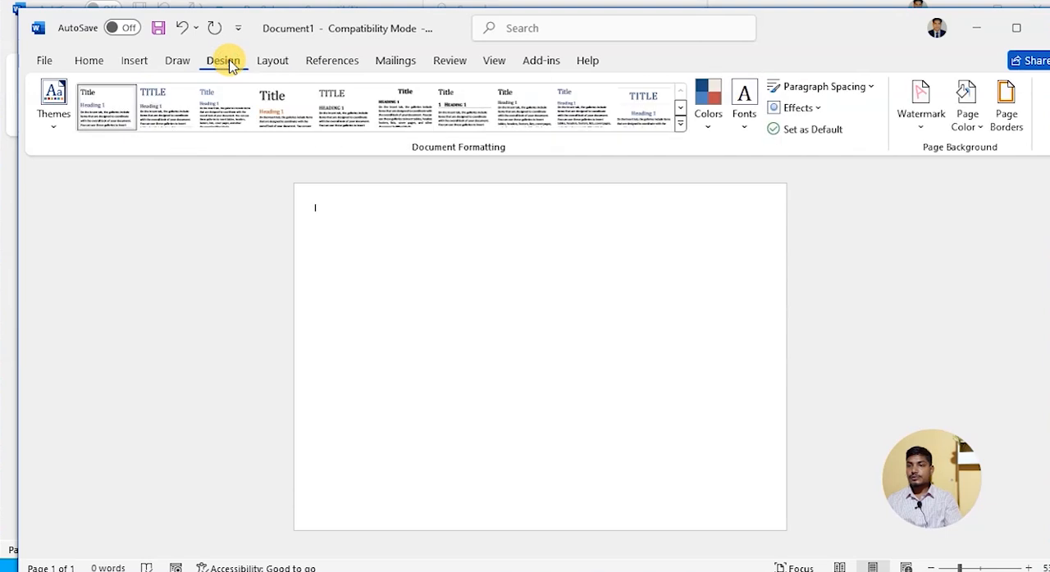
click(1006, 94)
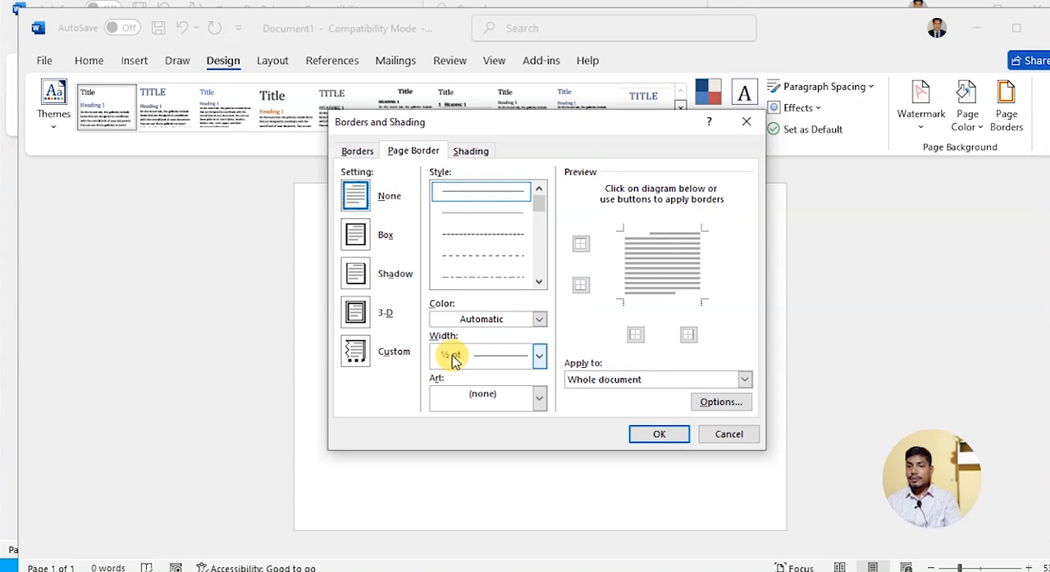
click(539, 396)
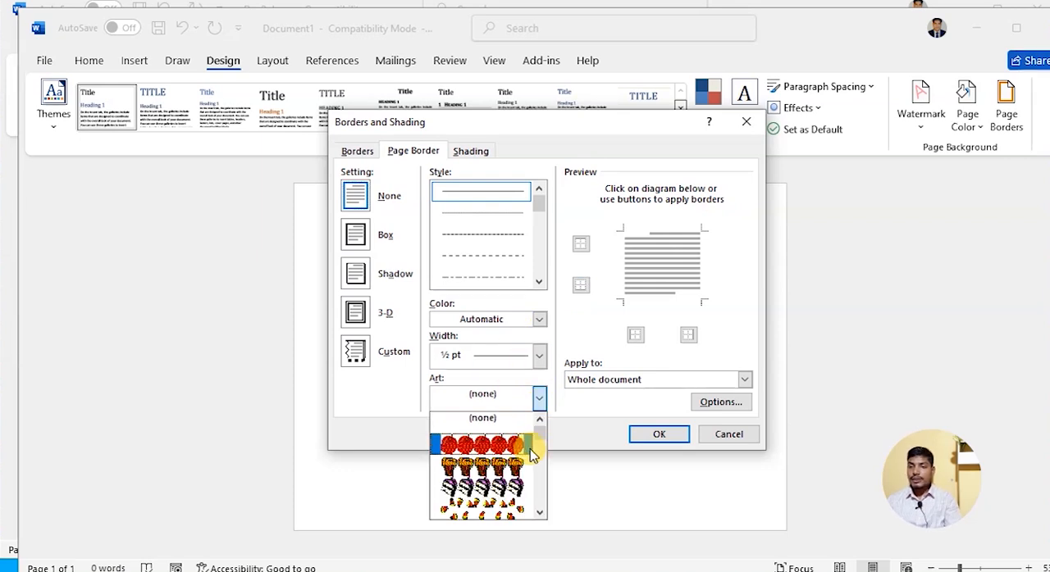
drag(533, 435, 532, 494)
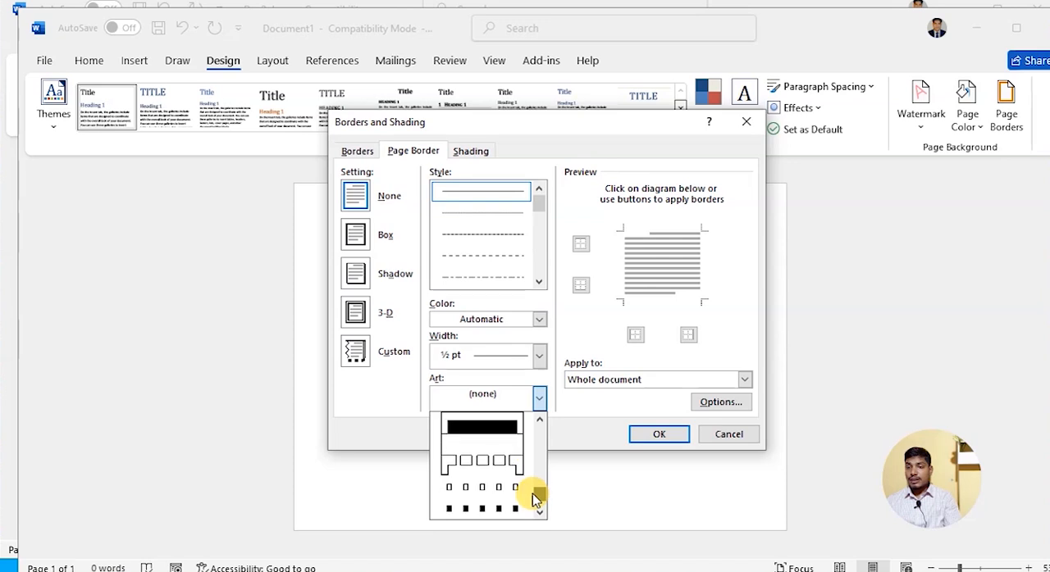
click(487, 509)
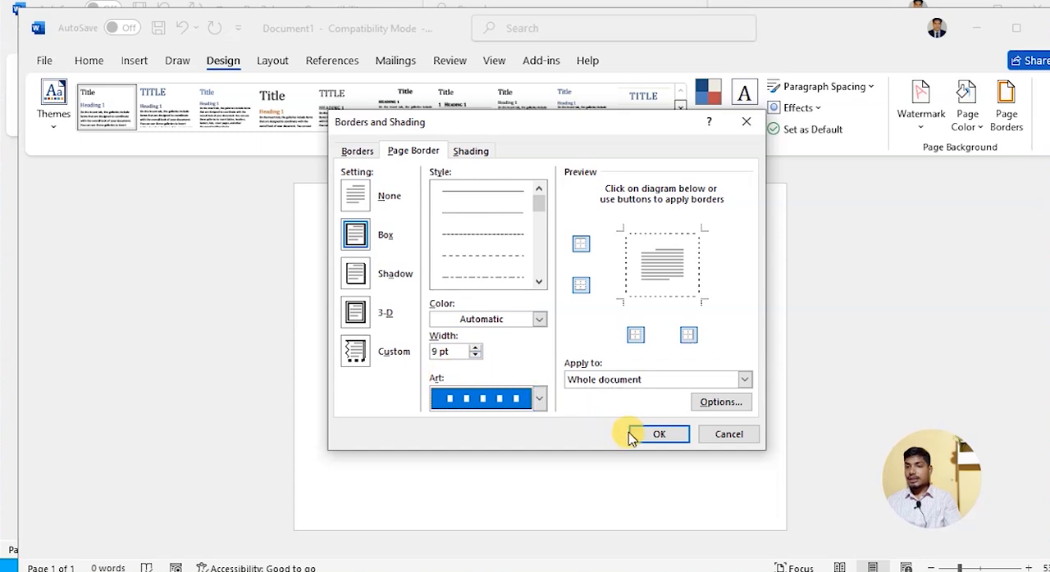
- Review the page border's margin options, its art choices and the available shading fill colours
click(718, 404)
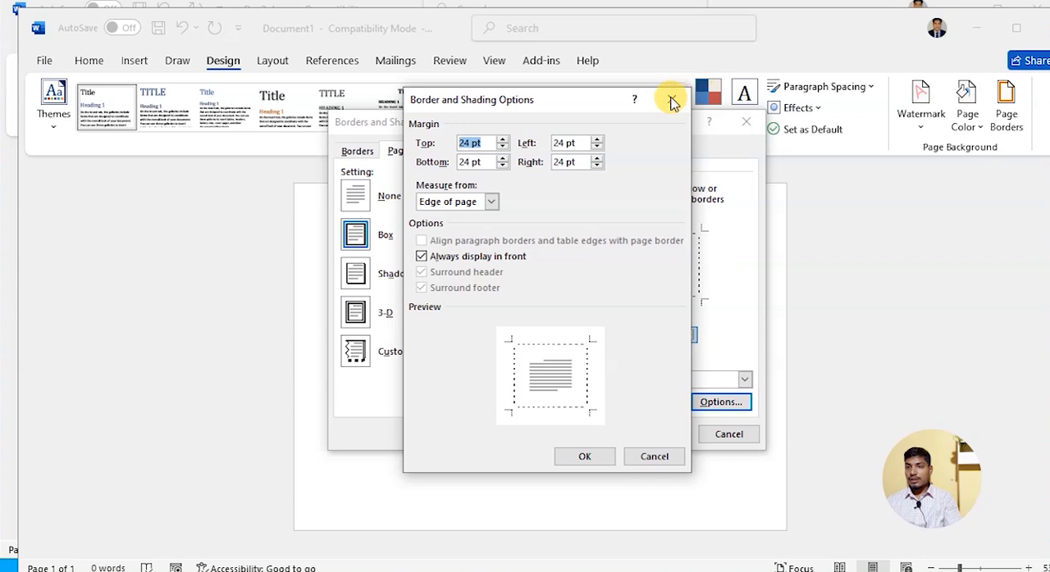
click(671, 101)
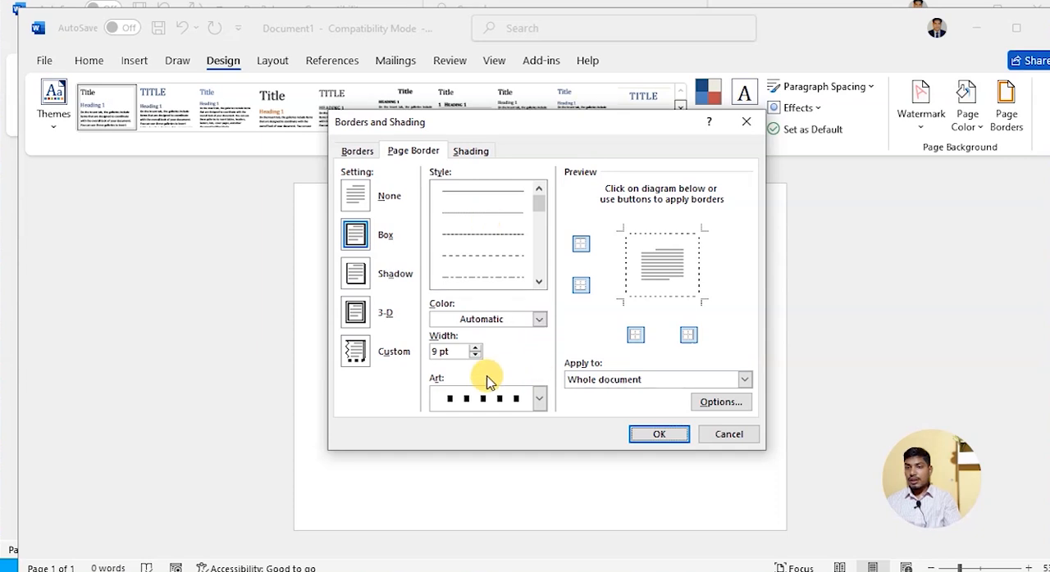
click(538, 401)
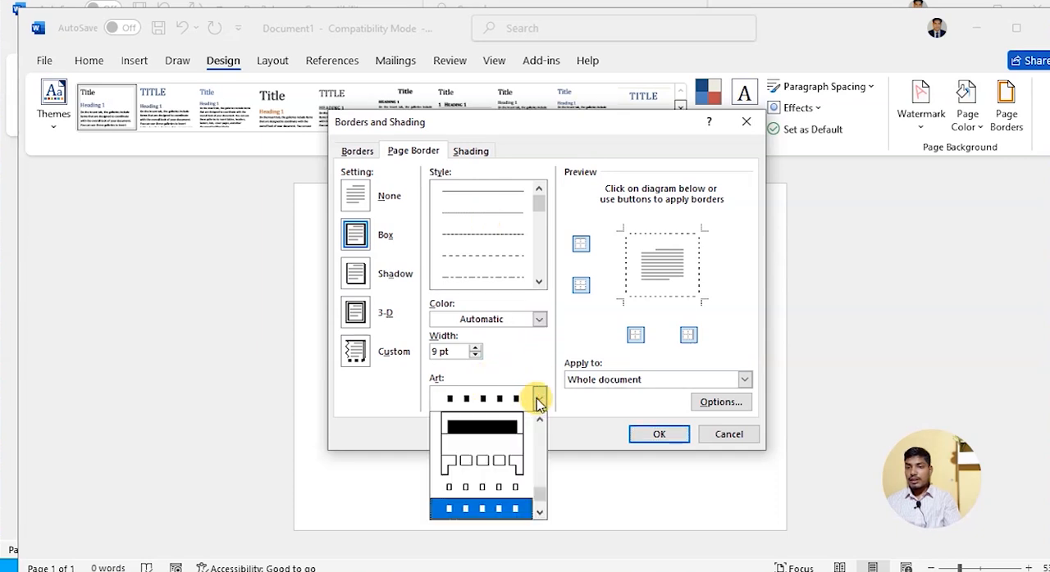
click(524, 366)
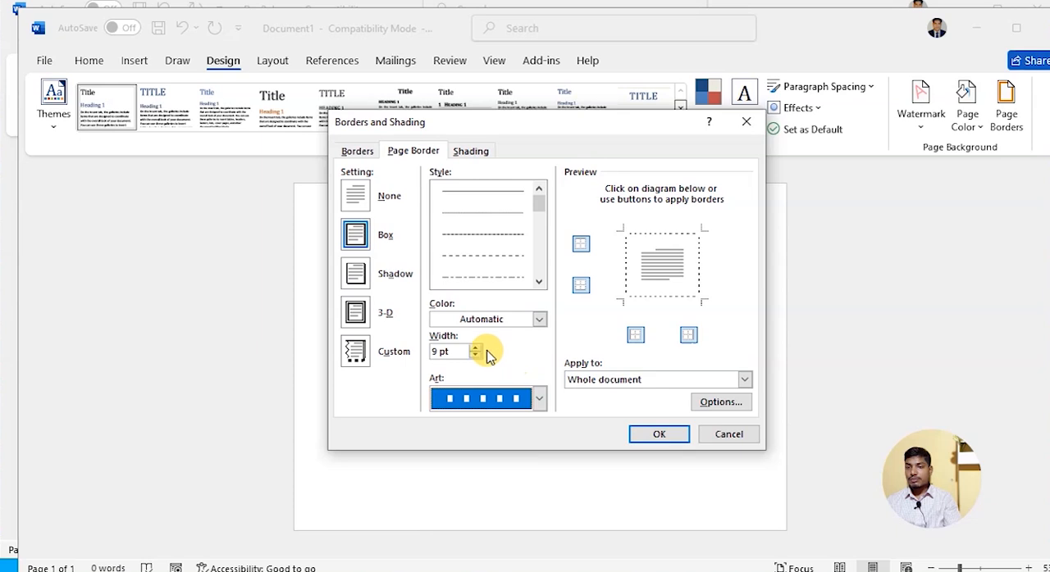
click(473, 153)
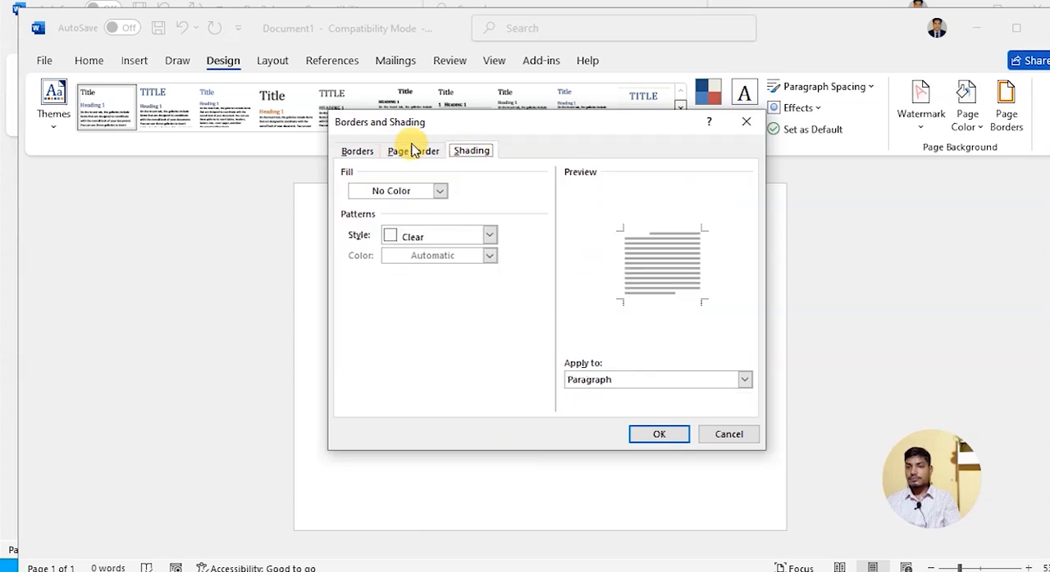
click(440, 192)
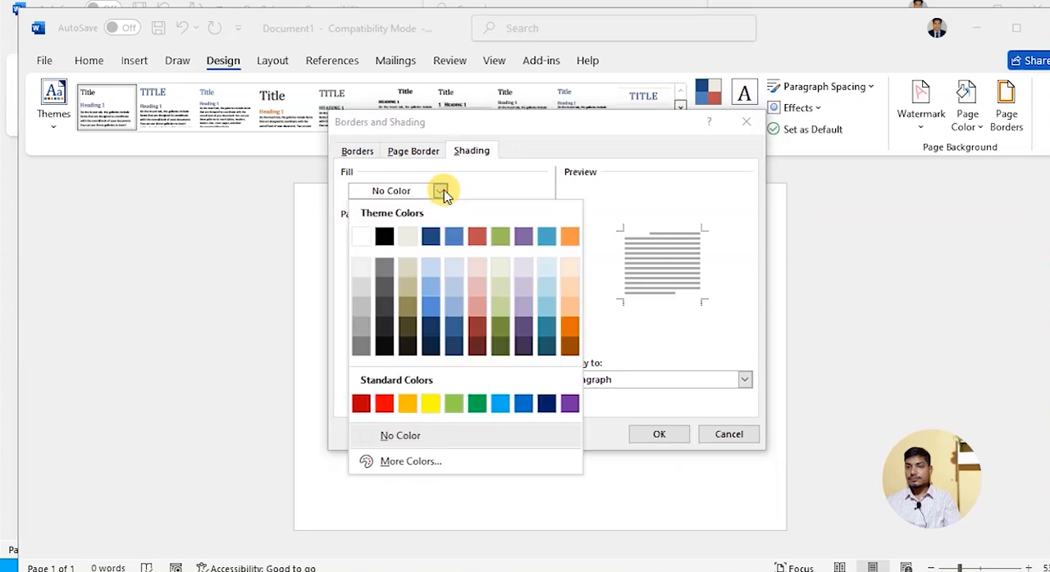
click(411, 148)
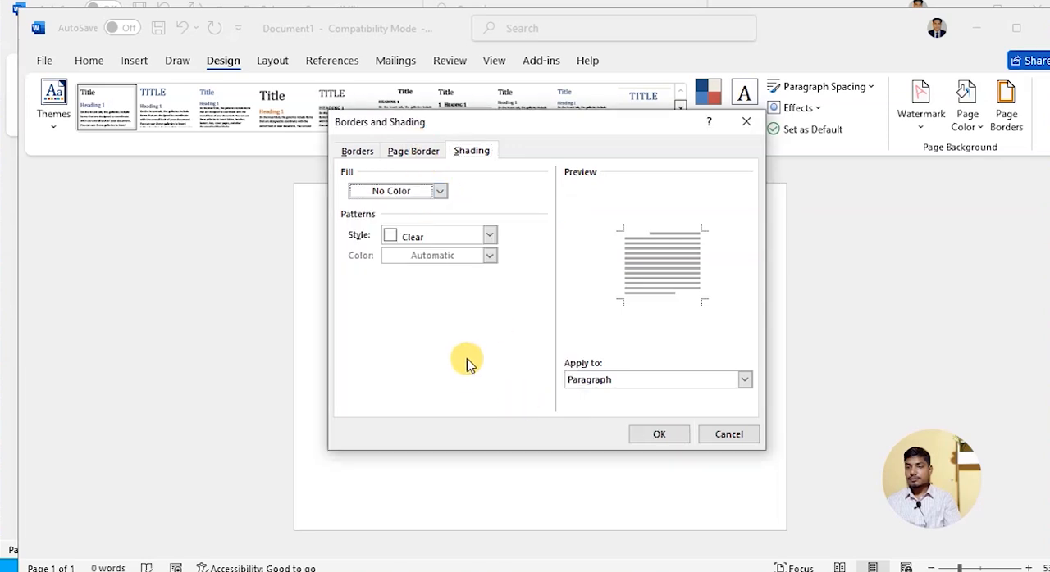
- Apply the square-dot page border and recolour it with the darkest orange theme shade
click(661, 435)
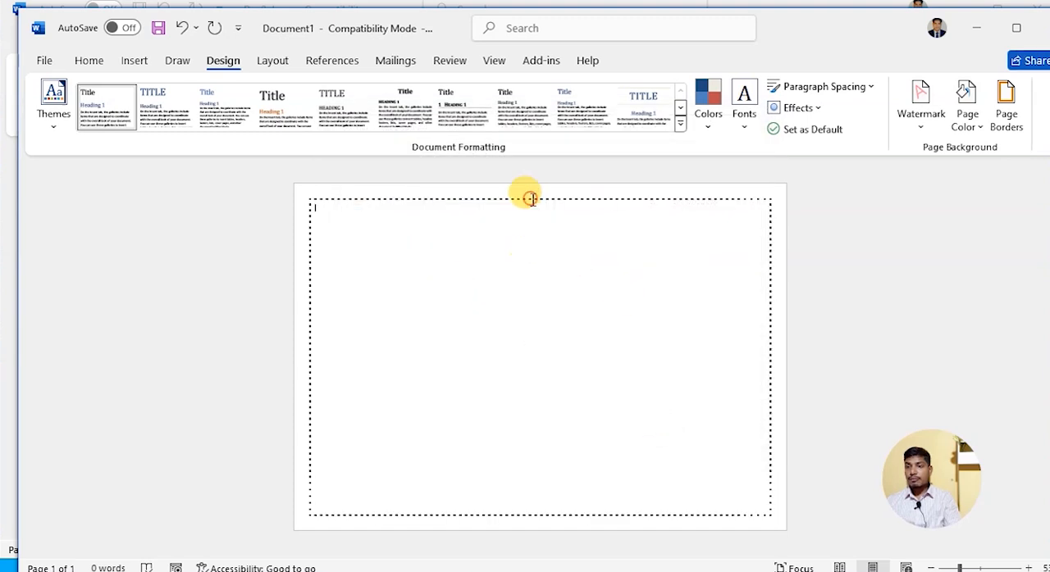
click(710, 105)
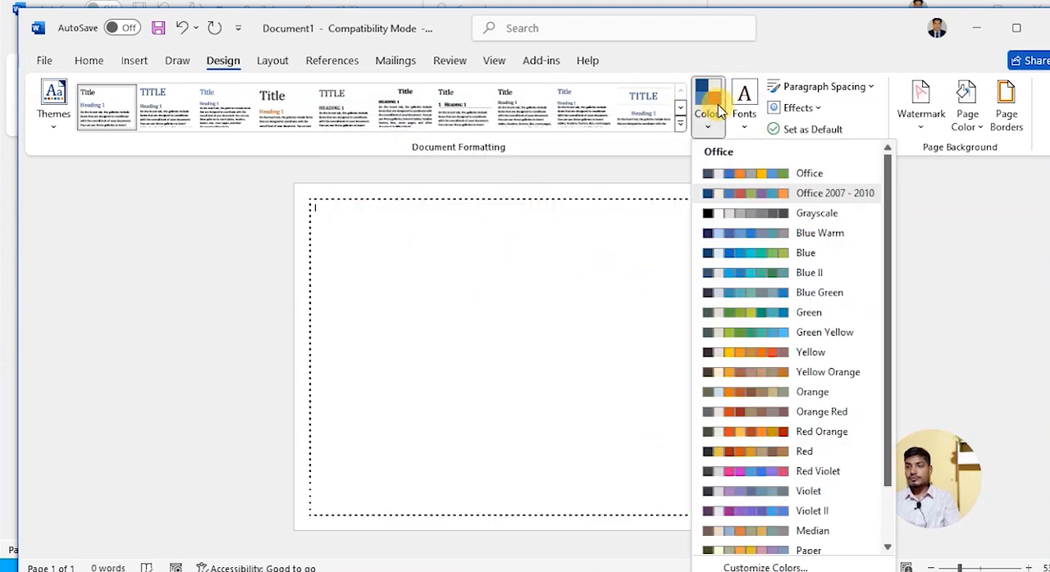
click(539, 196)
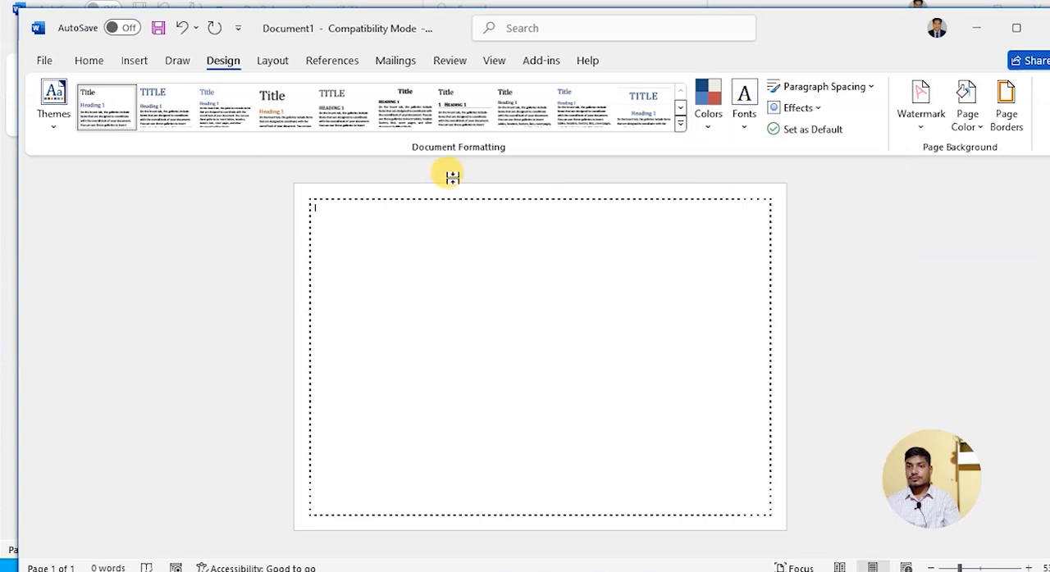
click(1008, 121)
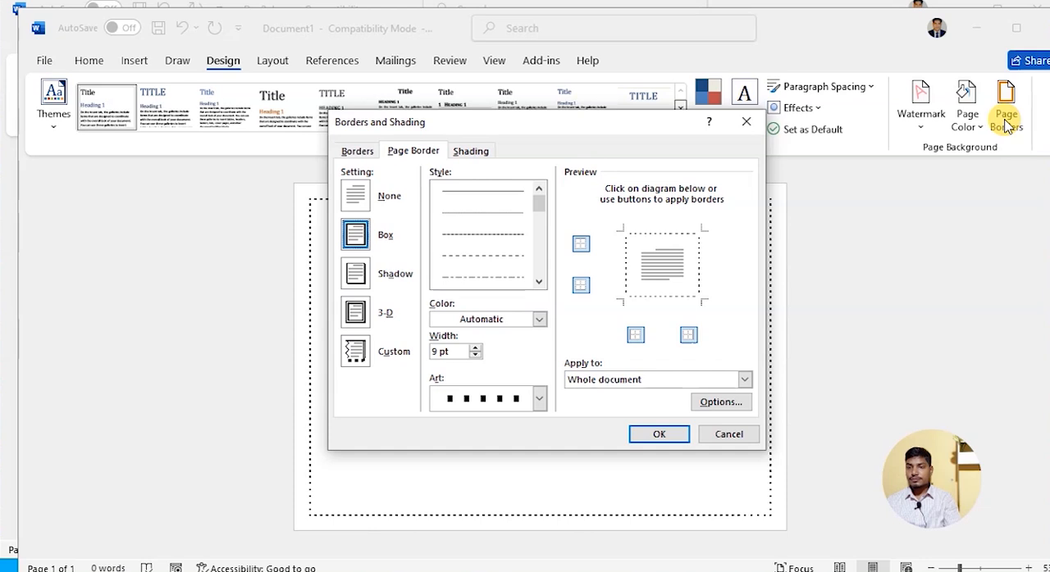
click(541, 320)
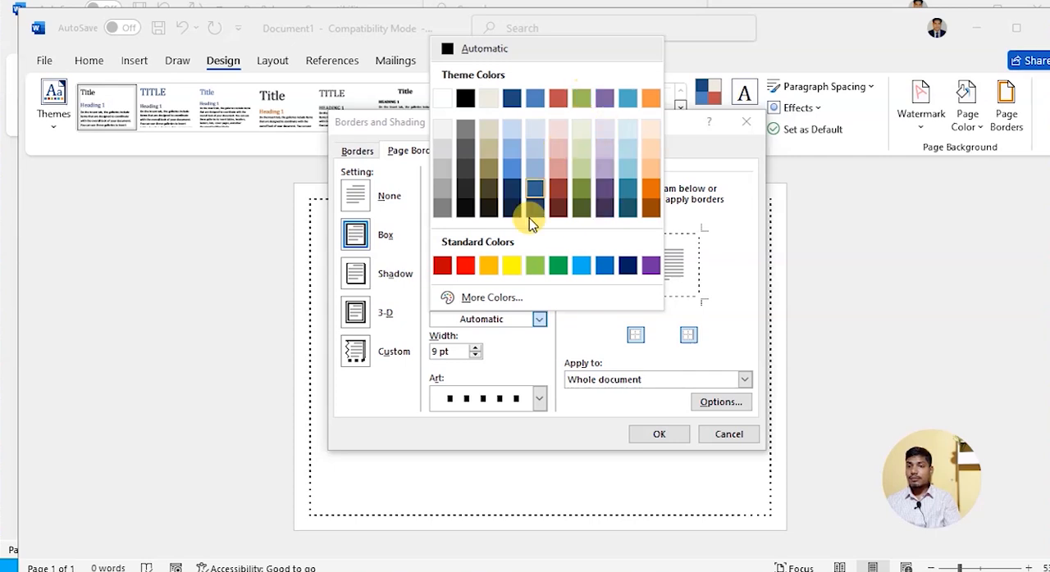
click(652, 209)
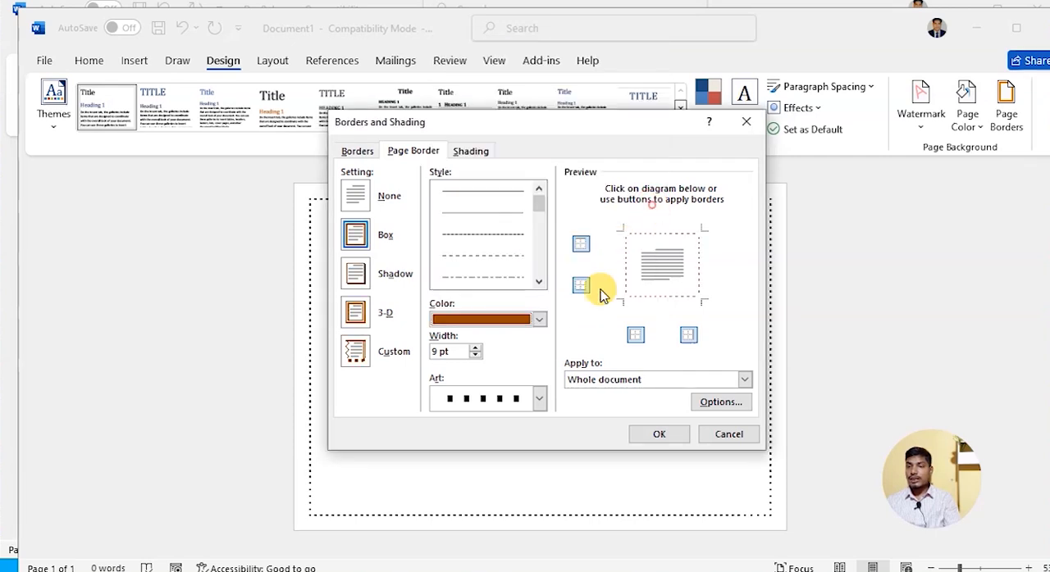
click(658, 436)
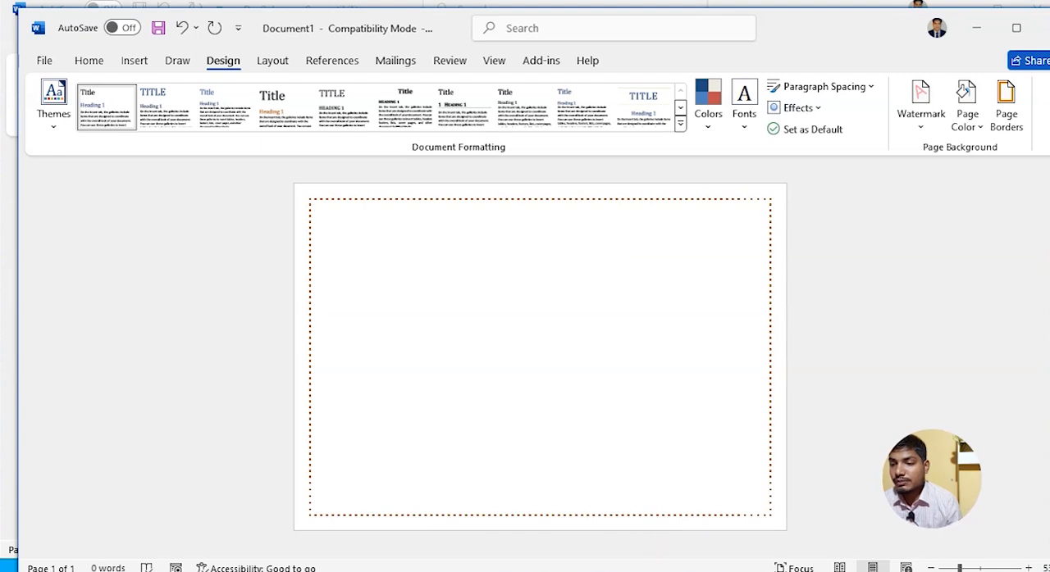
- Switch to Doc2.docx and examine the finished certificate's institute heading, ORIGINAL 2024 seal and gradient side shape
click(534, 467)
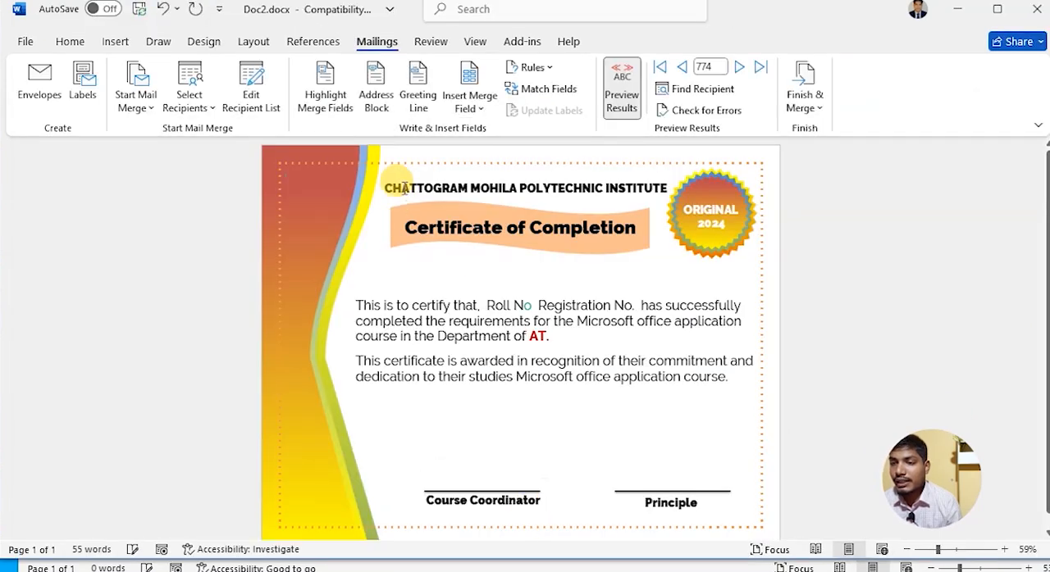
drag(384, 187, 661, 183)
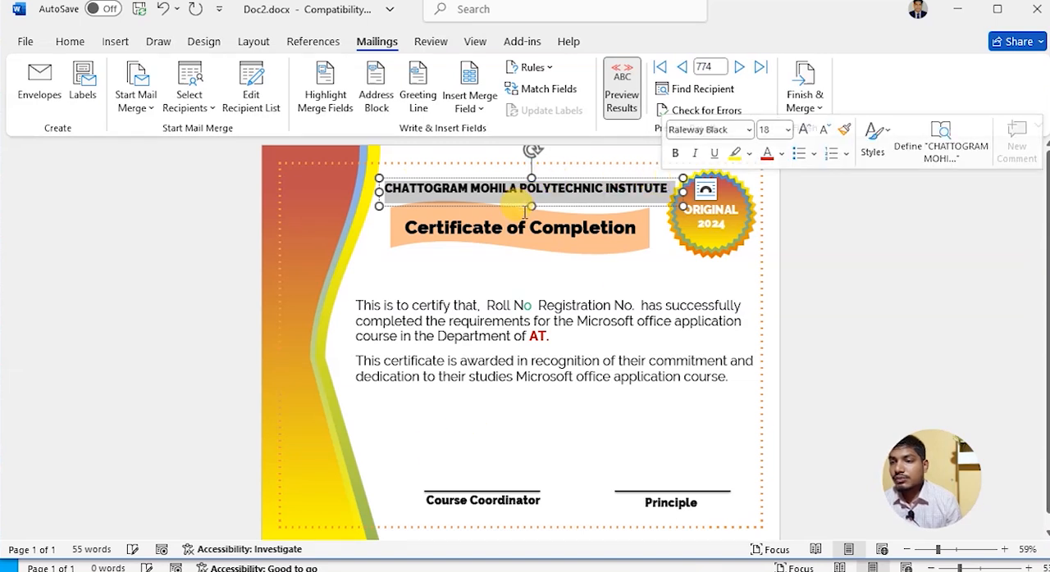
click(722, 241)
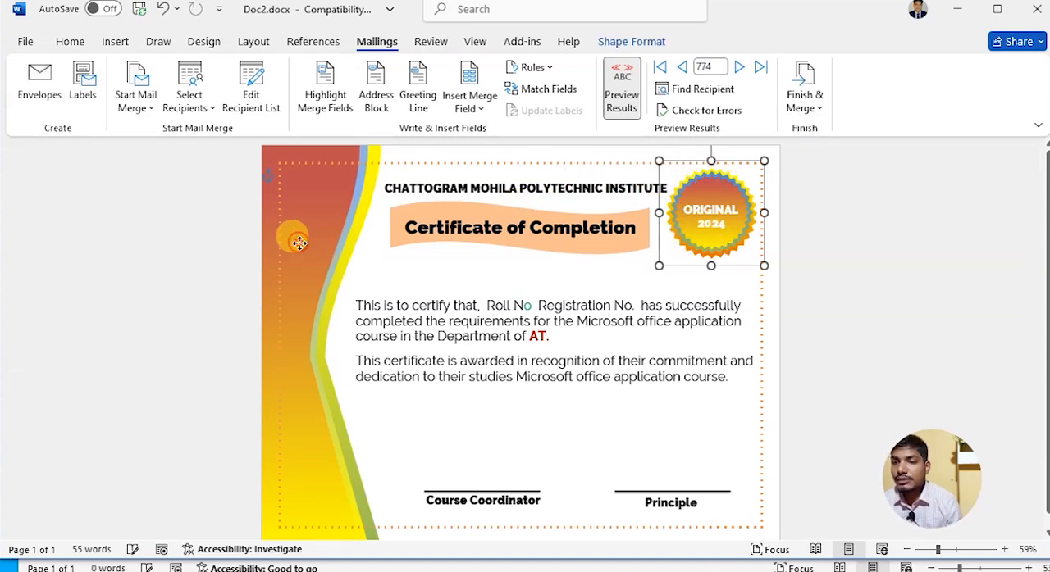
click(300, 243)
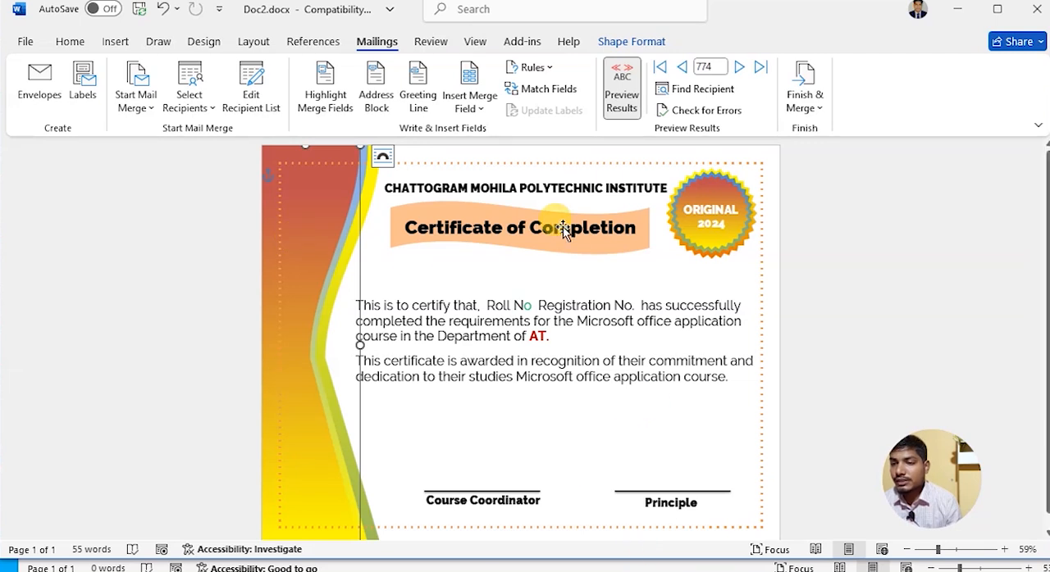
- Copy the institute heading text "CHATTOGRAM MOHILA POLYTECHNIC INSTITUTE" from Doc2.docx and return to Document1
click(666, 188)
drag(668, 188, 384, 191)
key(ctrl+c)
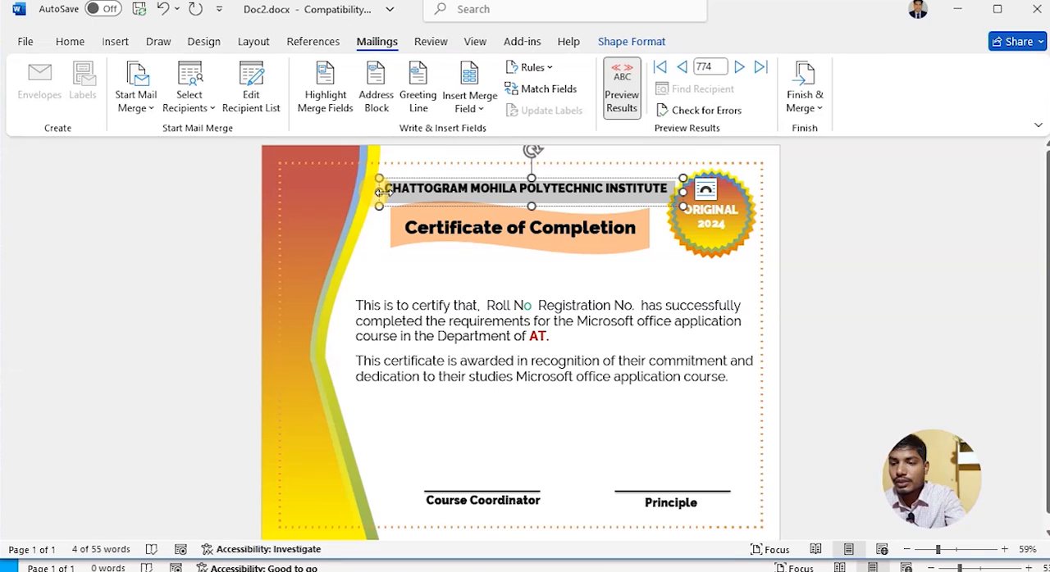
mouse_move(615, 564)
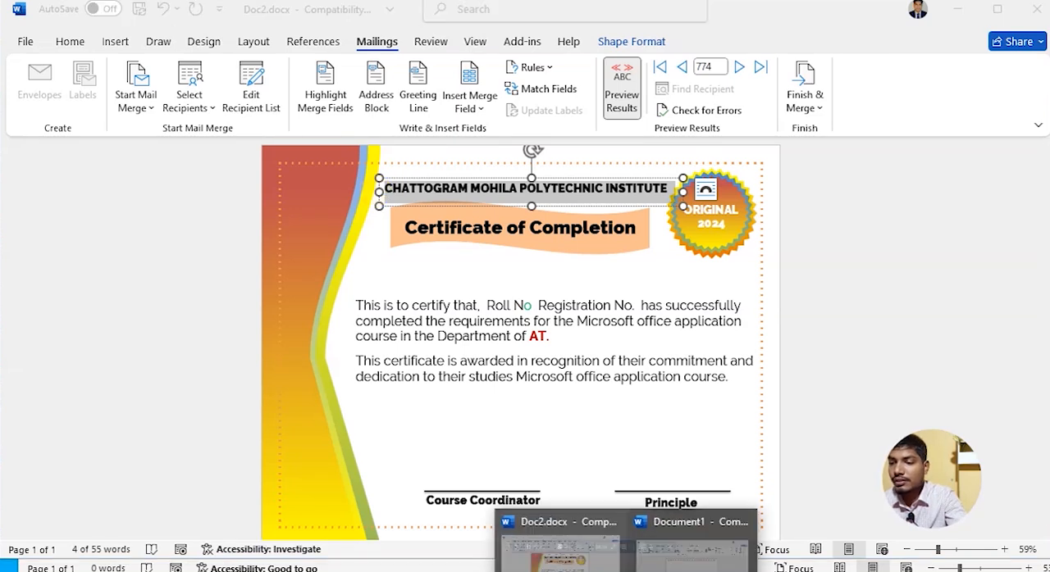
click(679, 532)
click(444, 226)
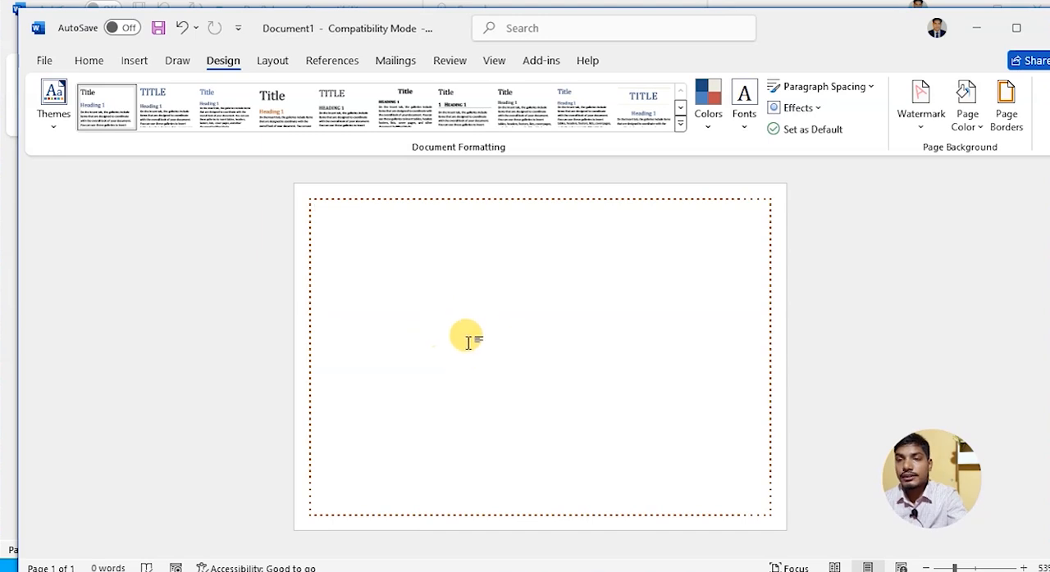
- Insert a Simple Text Box holding the copied institute heading and widen it to about 6.73 inches so the heading fits one line
click(135, 64)
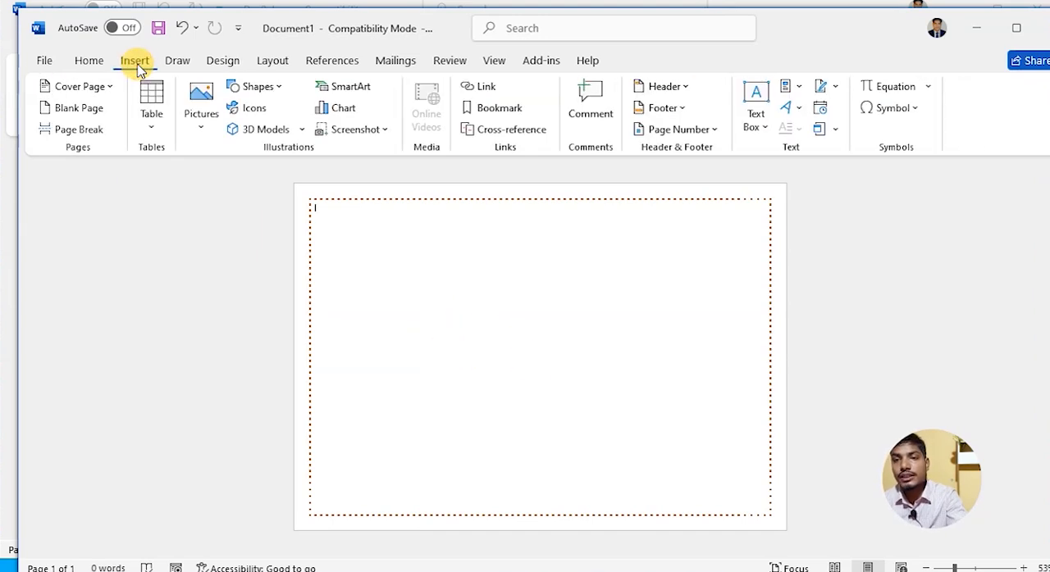
click(755, 100)
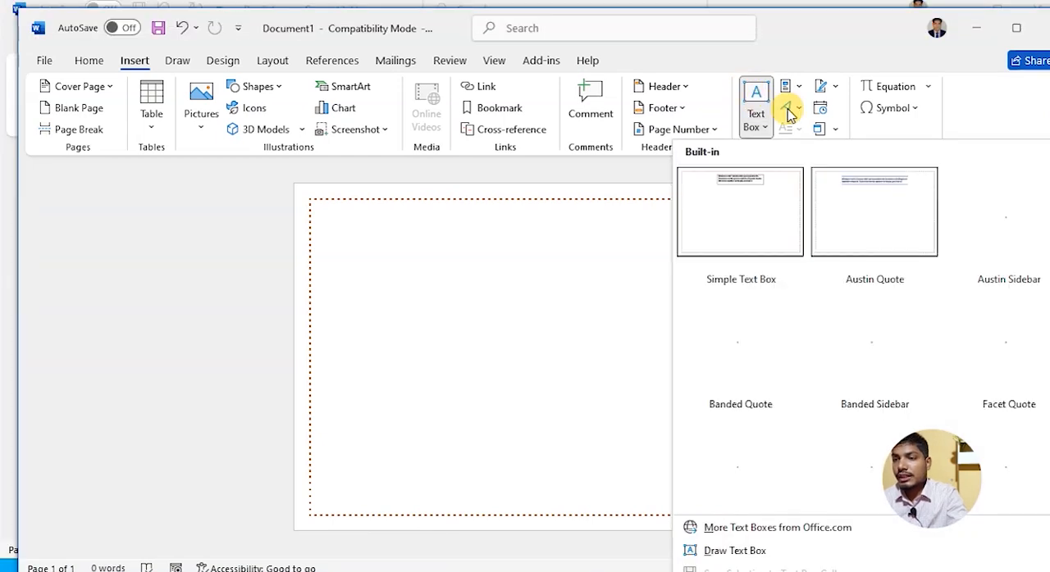
click(756, 205)
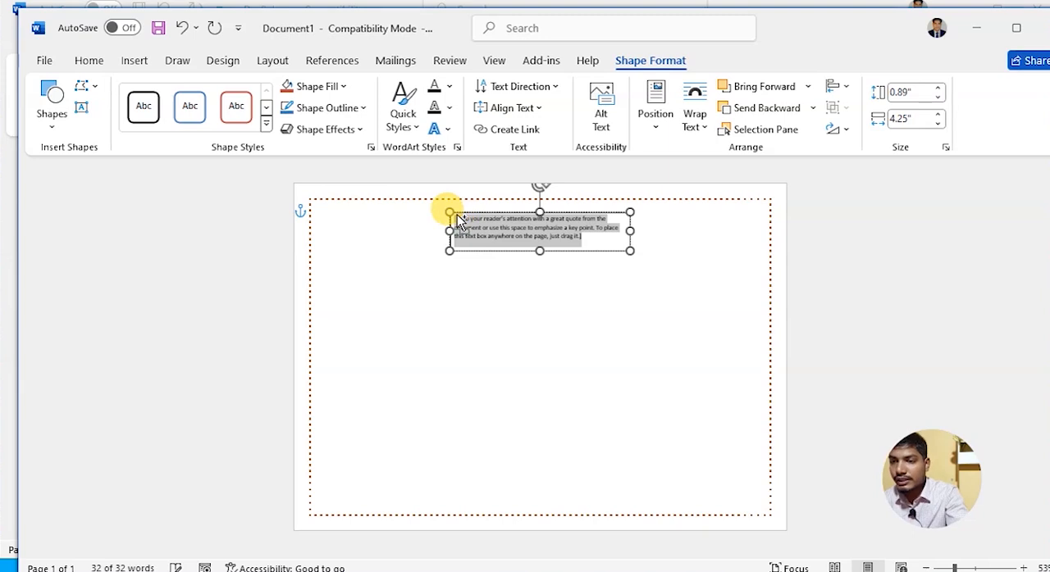
key(ctrl+v)
drag(629, 239, 695, 238)
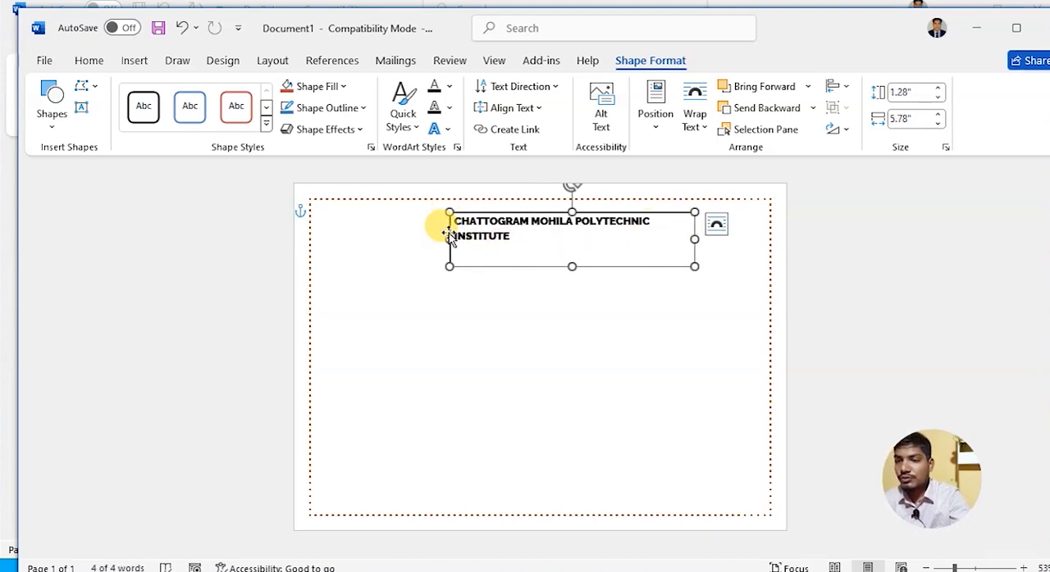
drag(449, 238, 404, 220)
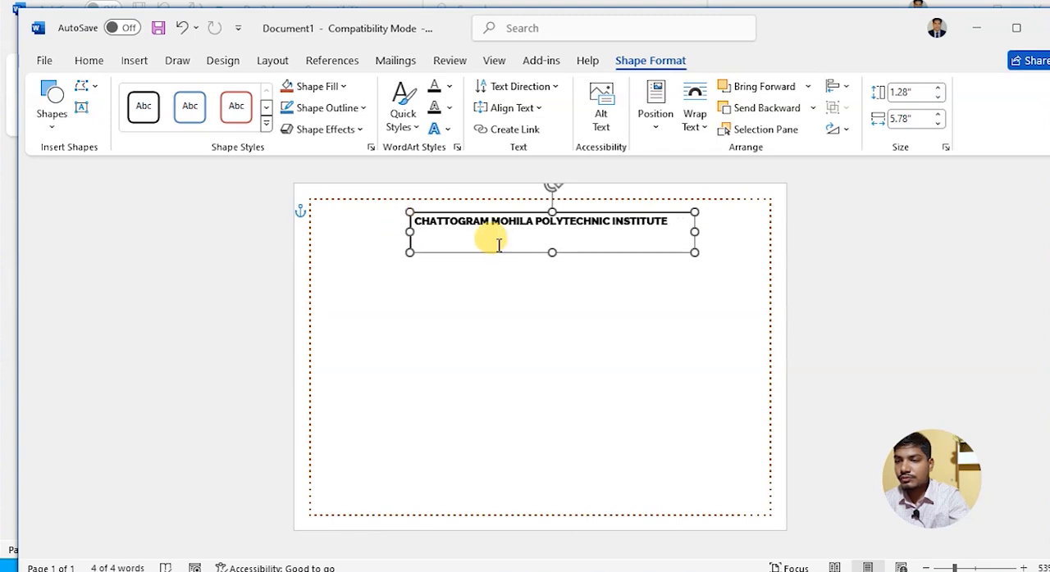
- Try the red theme colour and the darkest orange theme shade as the heading's text fill
drag(668, 223, 410, 218)
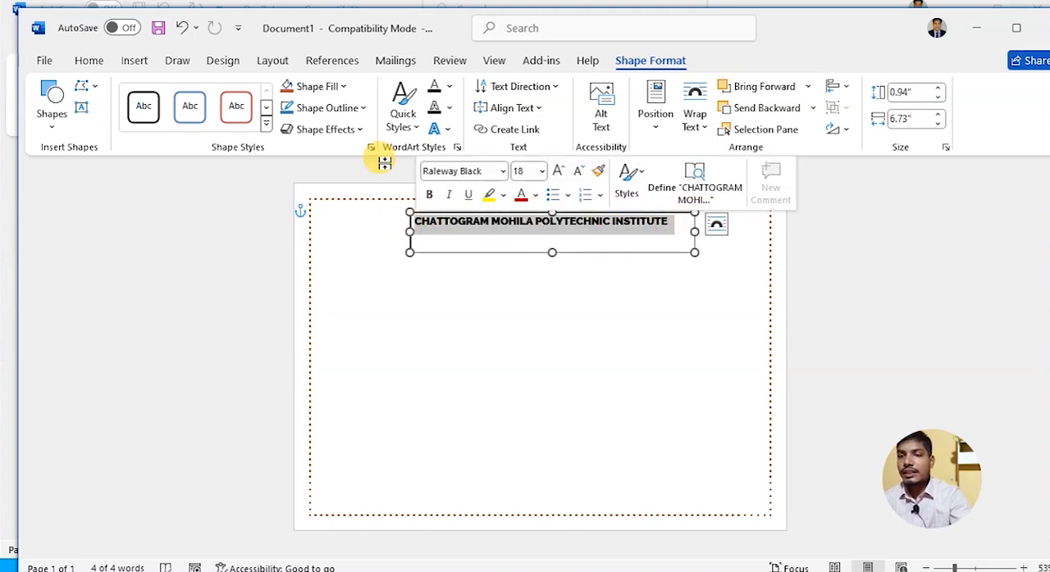
click(451, 87)
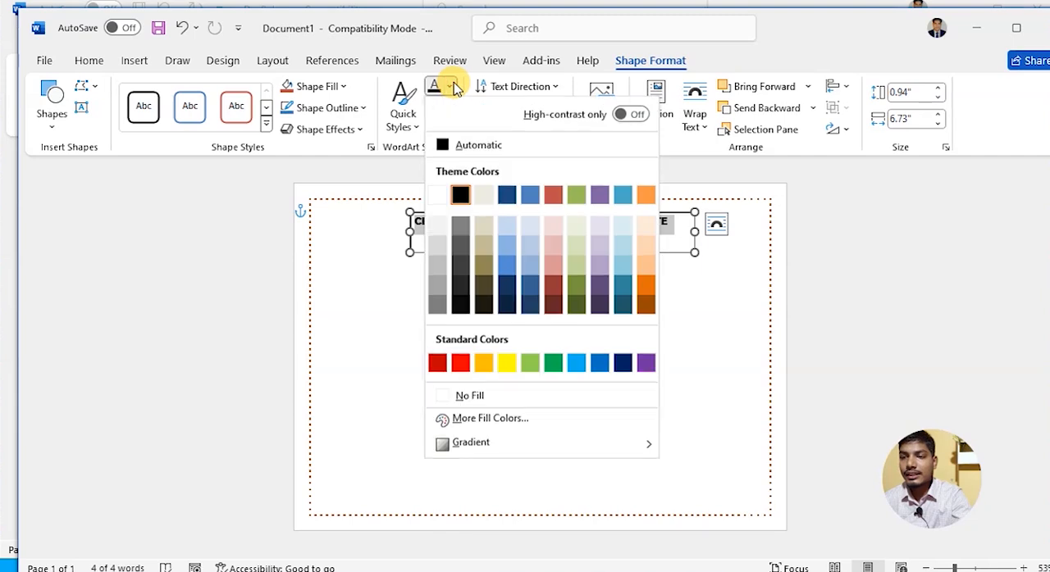
click(558, 200)
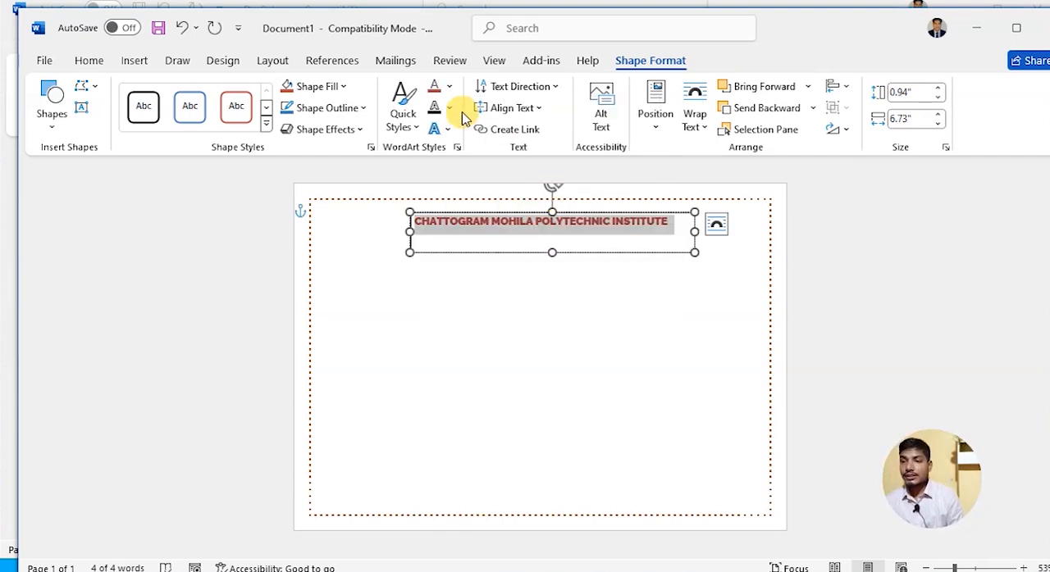
click(449, 91)
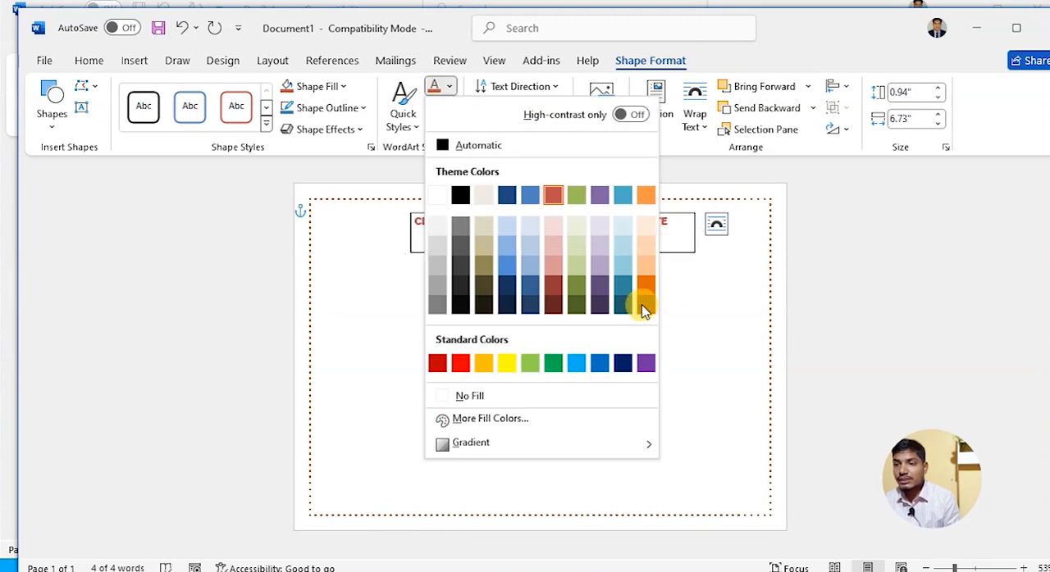
click(641, 300)
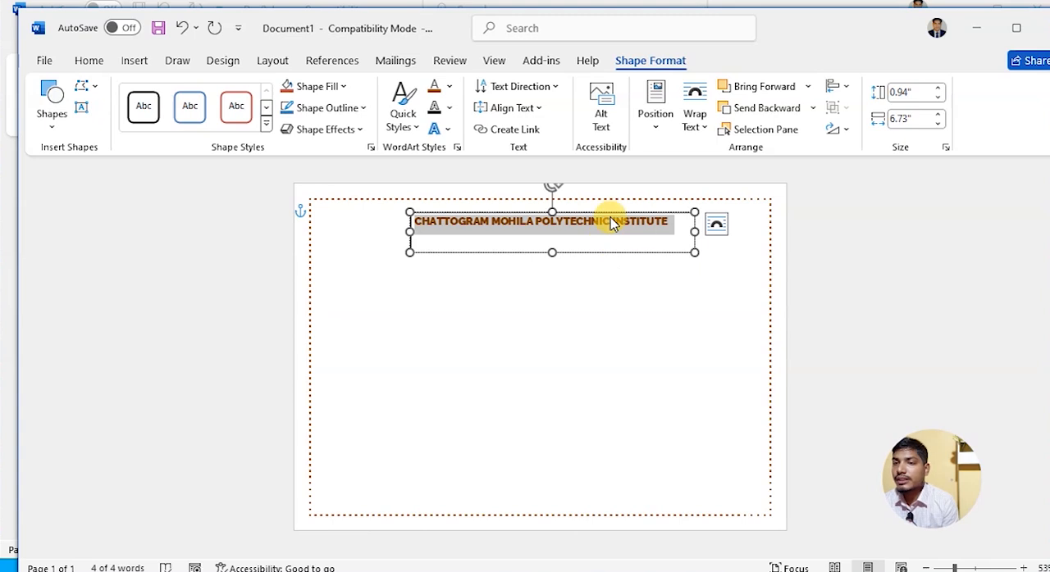
- Remove the outline and the fill from the heading's text box
click(365, 113)
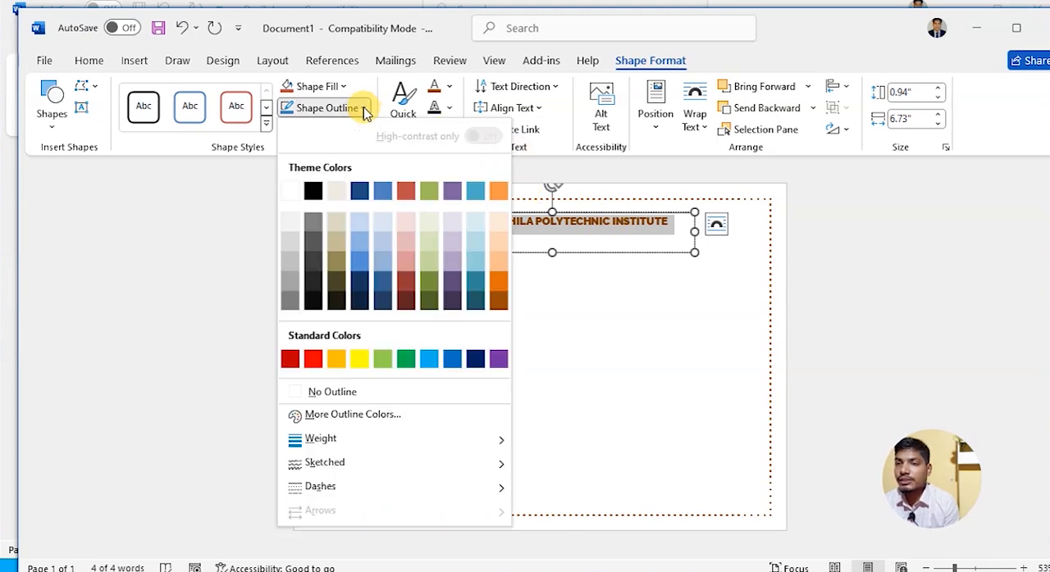
click(345, 393)
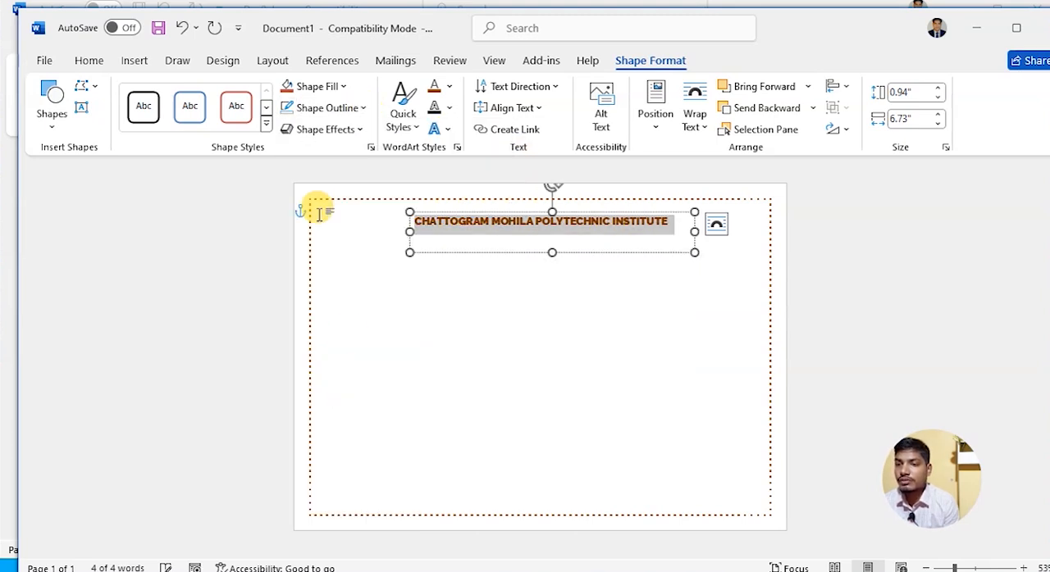
click(318, 87)
click(345, 375)
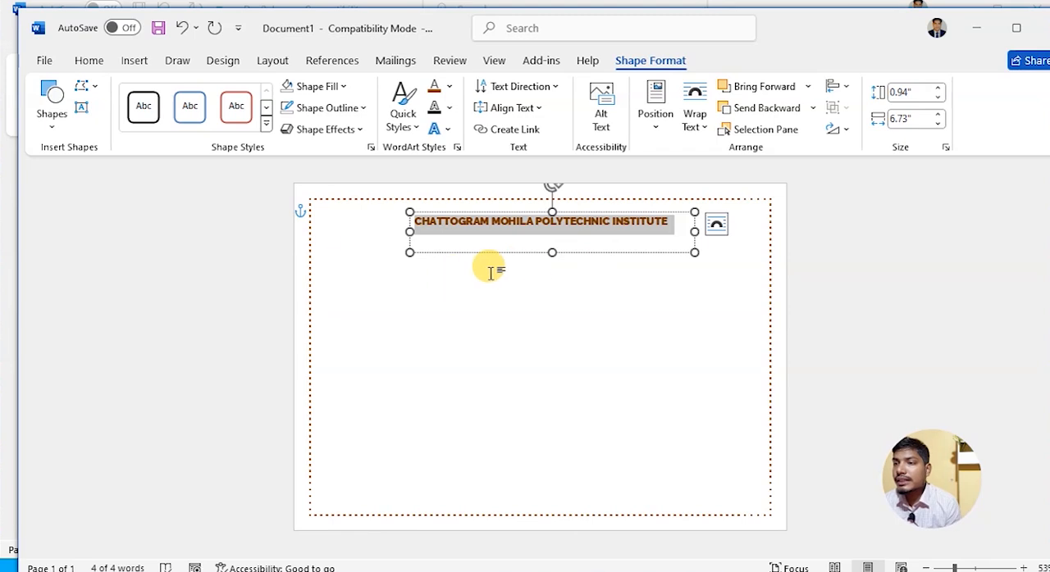
- Try the solid orange theme style with a white edge on the heading's text box
click(265, 123)
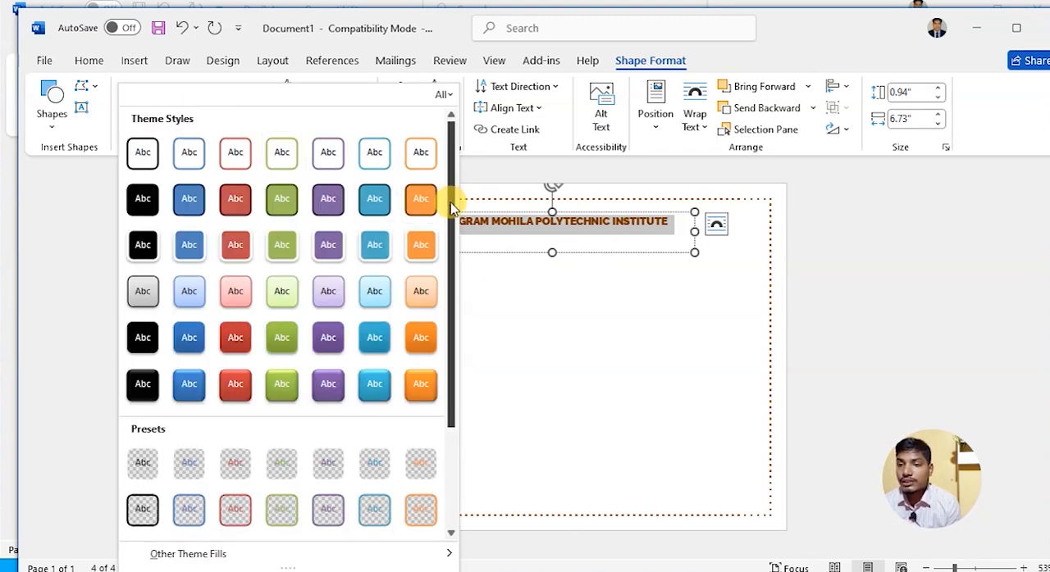
click(421, 245)
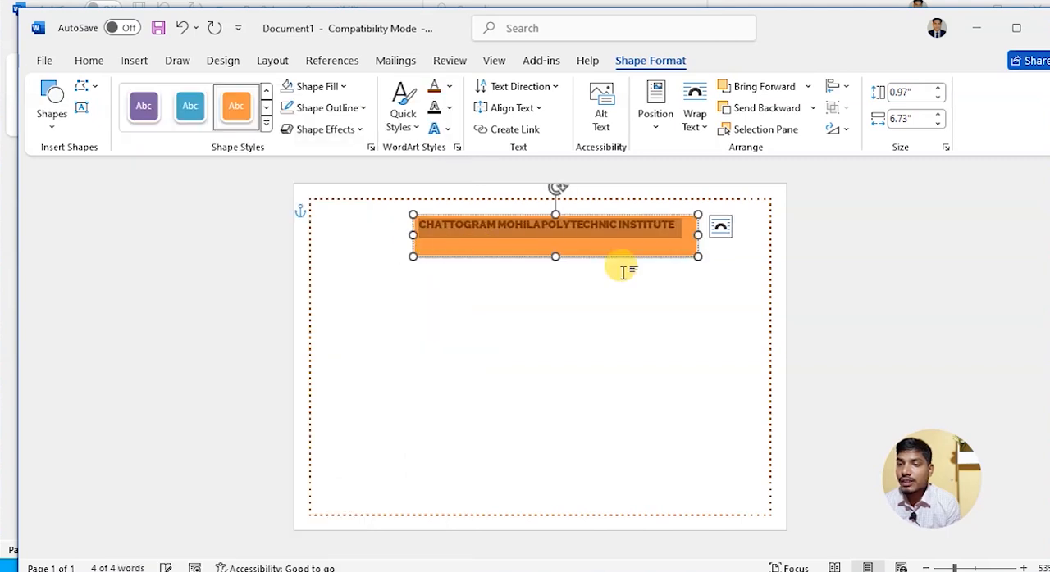
click(626, 319)
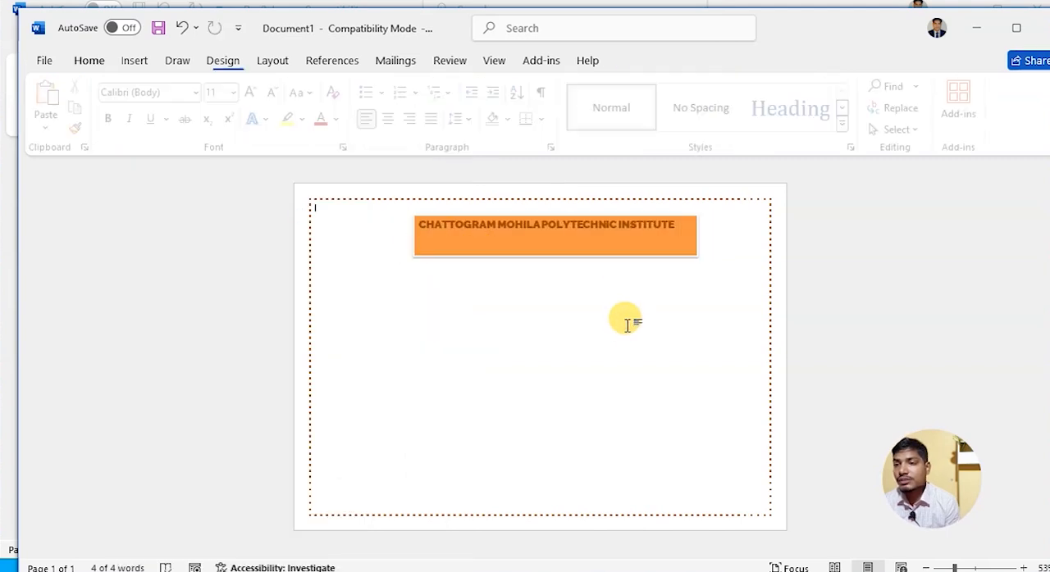
click(668, 228)
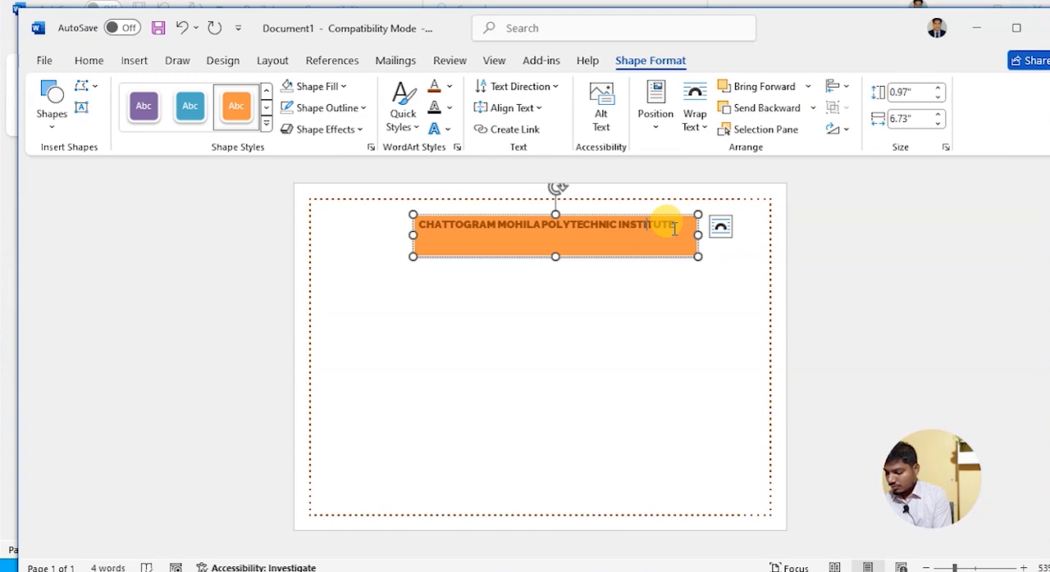
drag(678, 228, 371, 218)
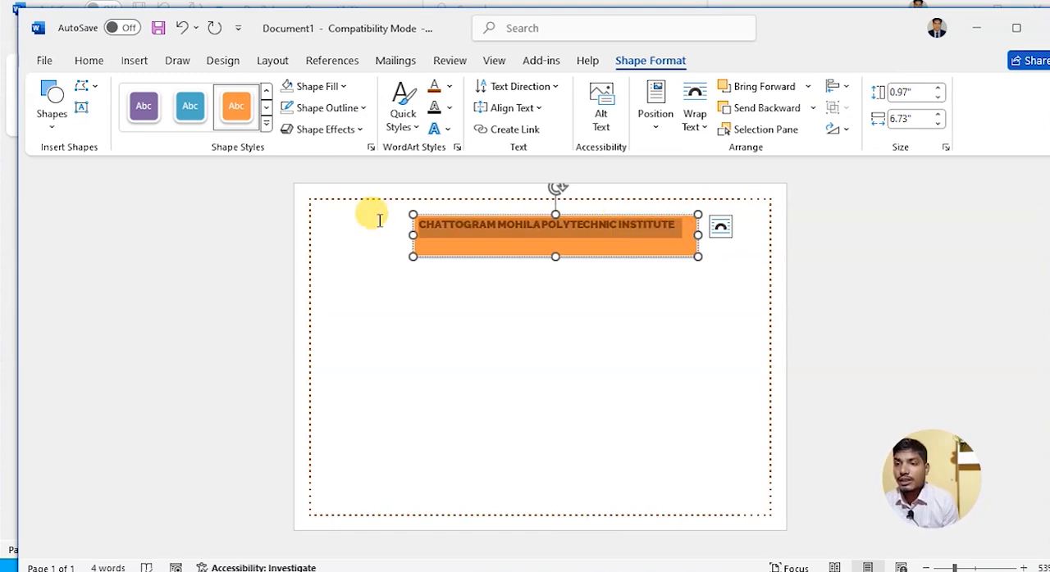
- Apply the white, black-outlined theme style to the heading's text box and set its shape outline to No Outline
click(268, 92)
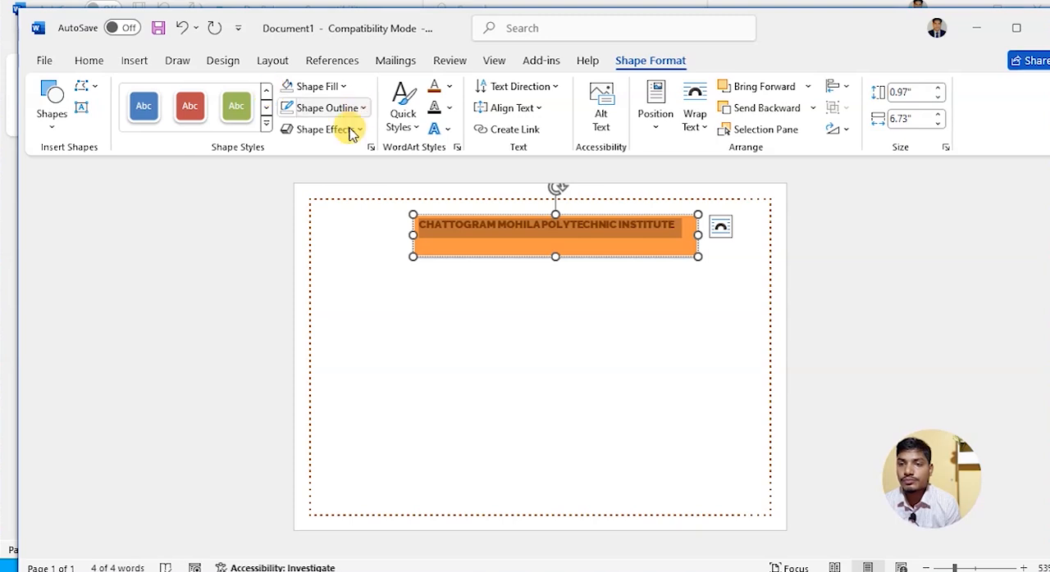
click(265, 123)
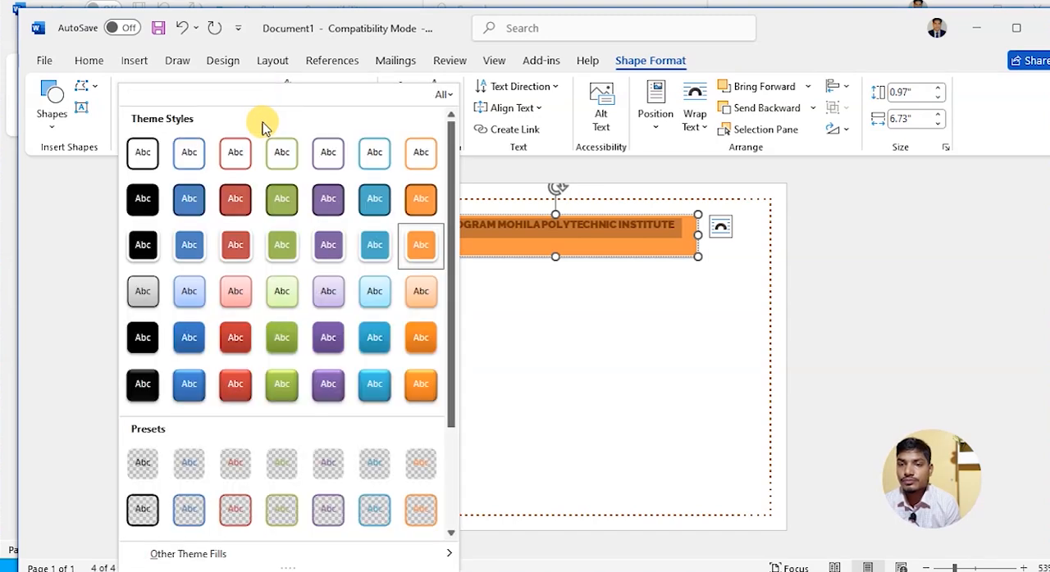
click(142, 150)
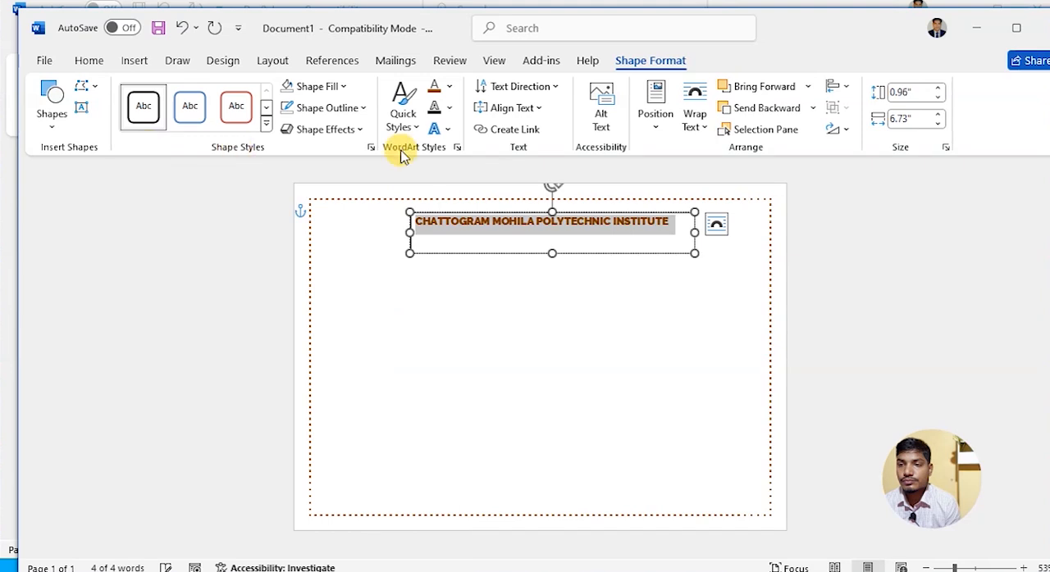
click(353, 107)
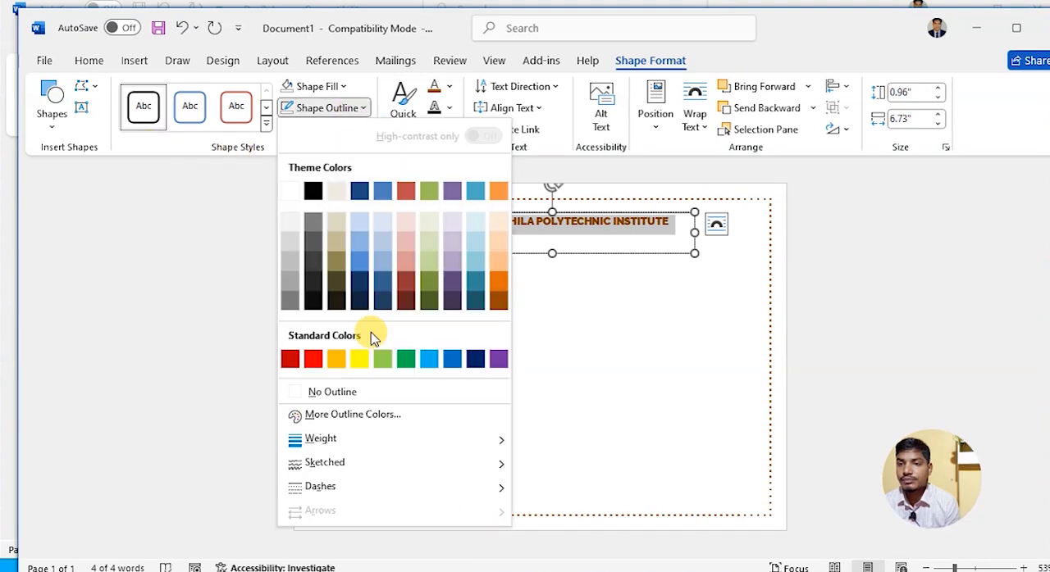
click(359, 395)
click(629, 344)
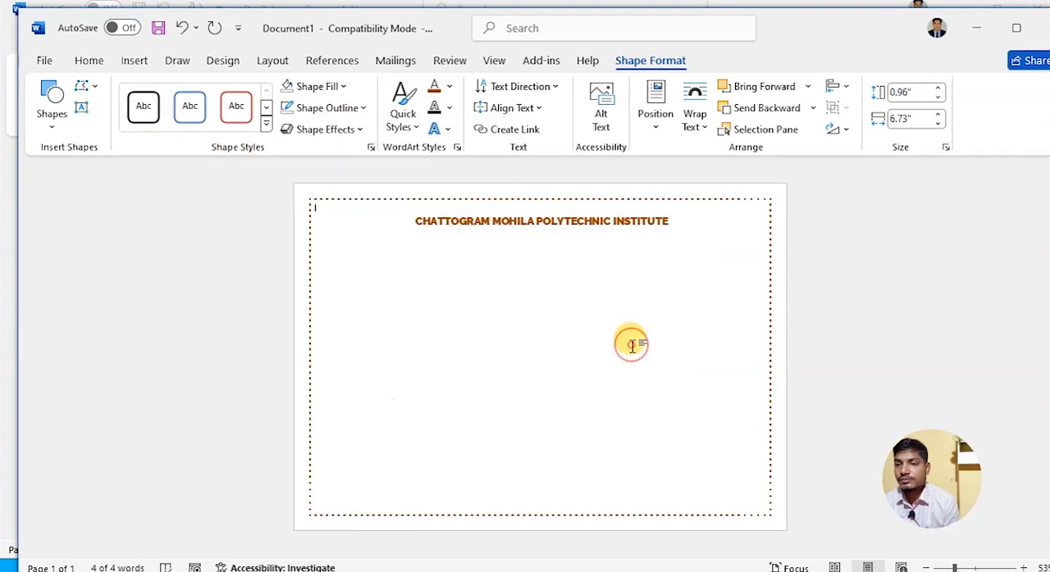
- Set the institute heading's text fill to the black theme colour, leaving the text outline at No Outline
click(665, 225)
drag(664, 222, 382, 216)
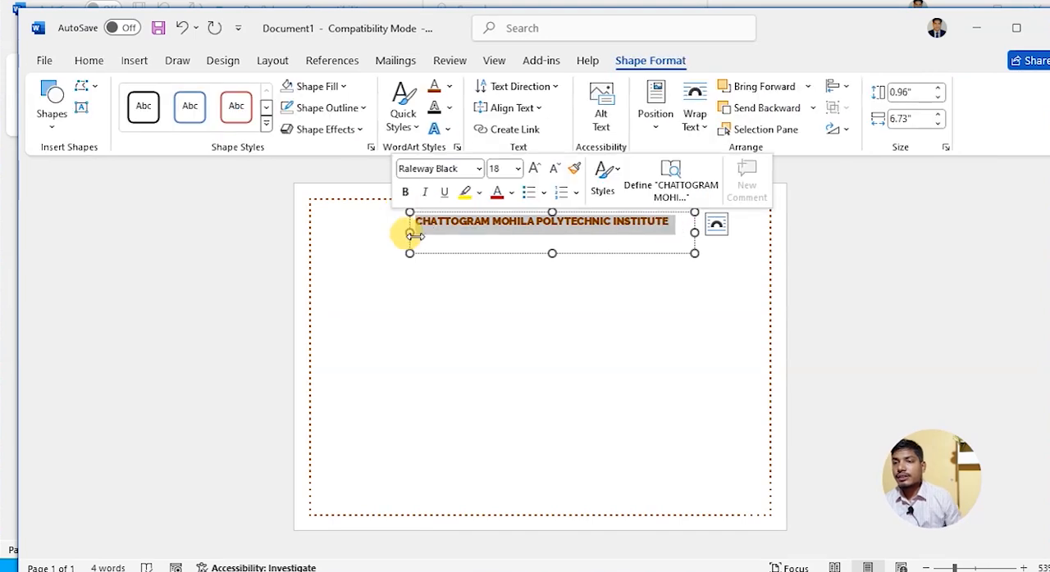
click(450, 110)
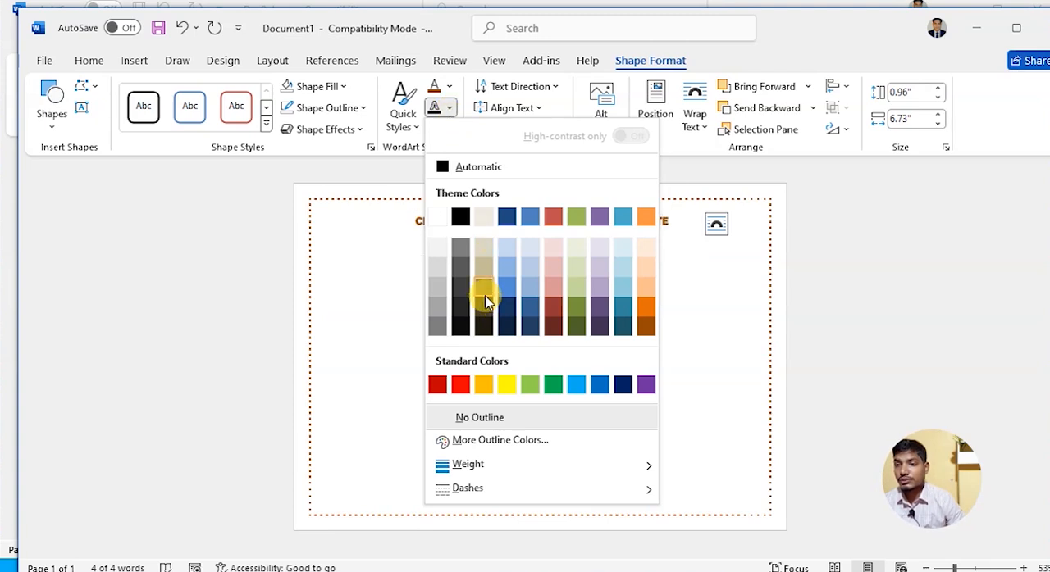
click(714, 297)
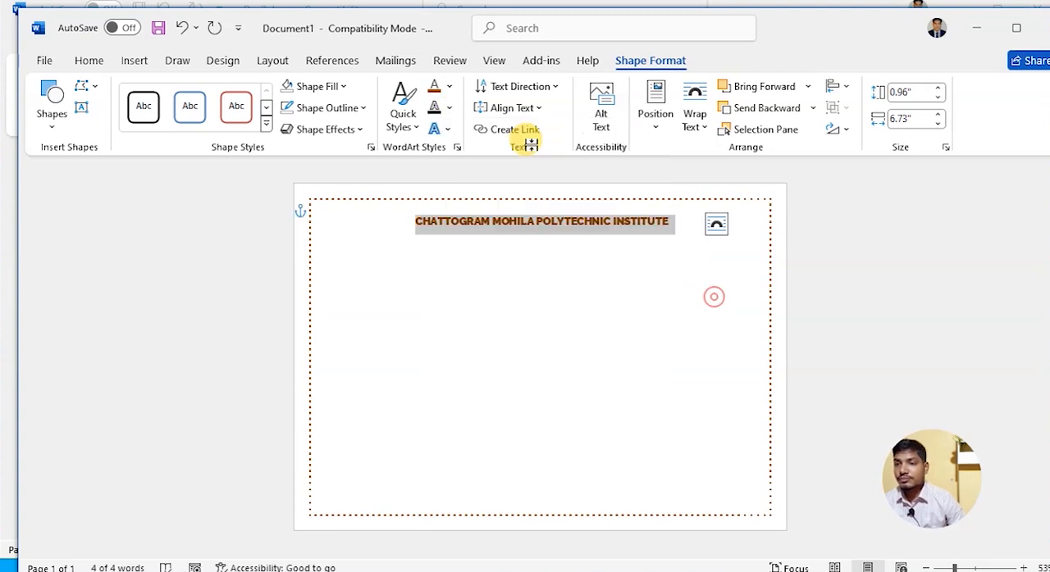
click(452, 87)
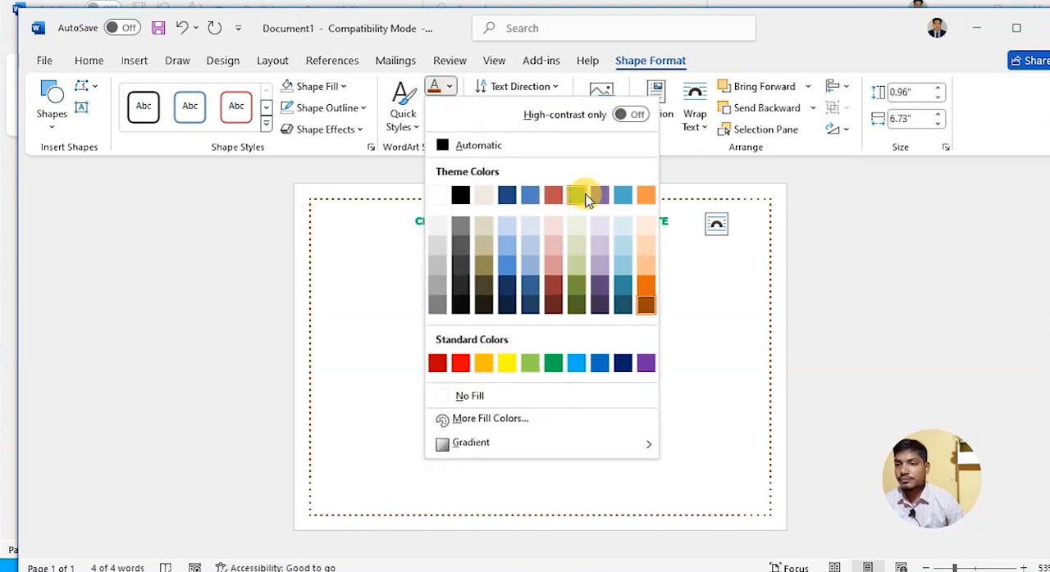
click(462, 196)
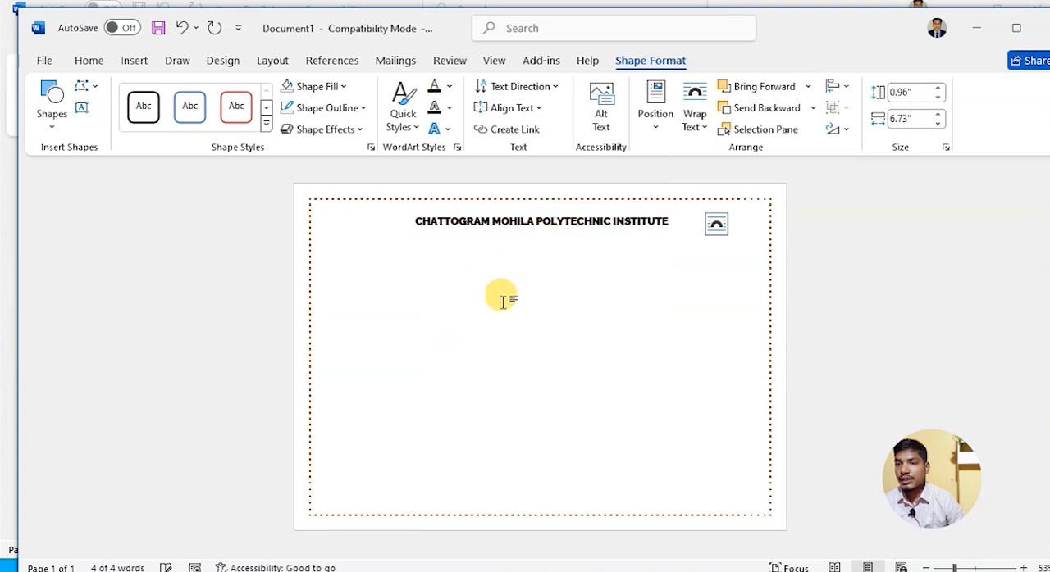
click(533, 316)
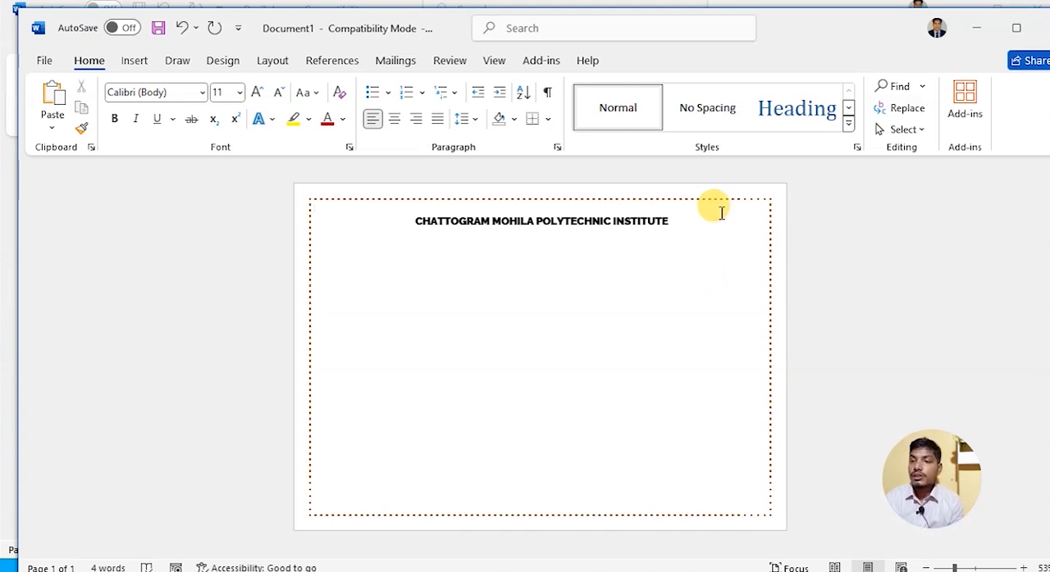
- Draw a 32-point star about 2.29" high and 2.04" wide in the middle of the certificate page
click(138, 61)
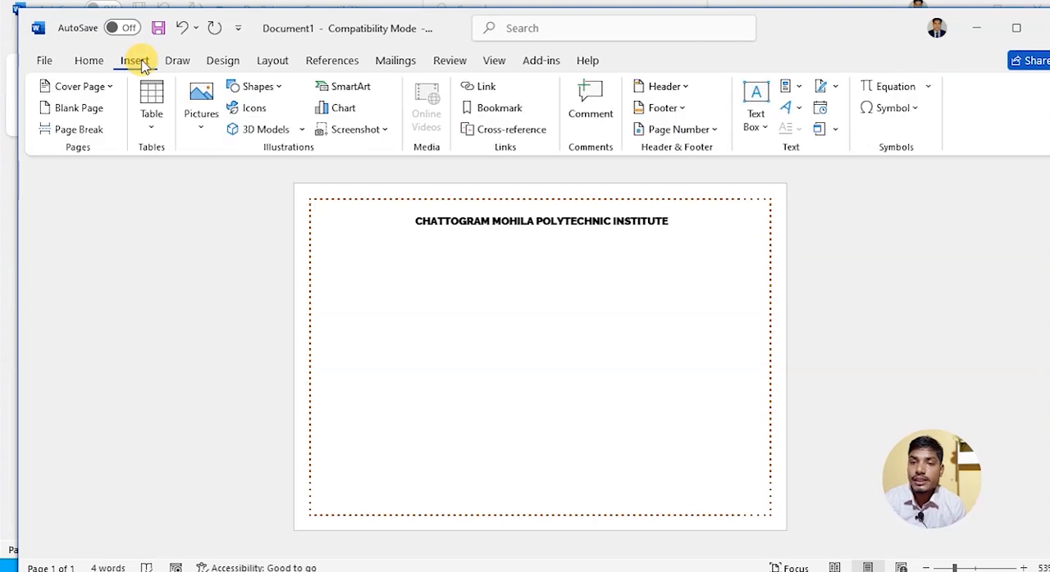
click(261, 87)
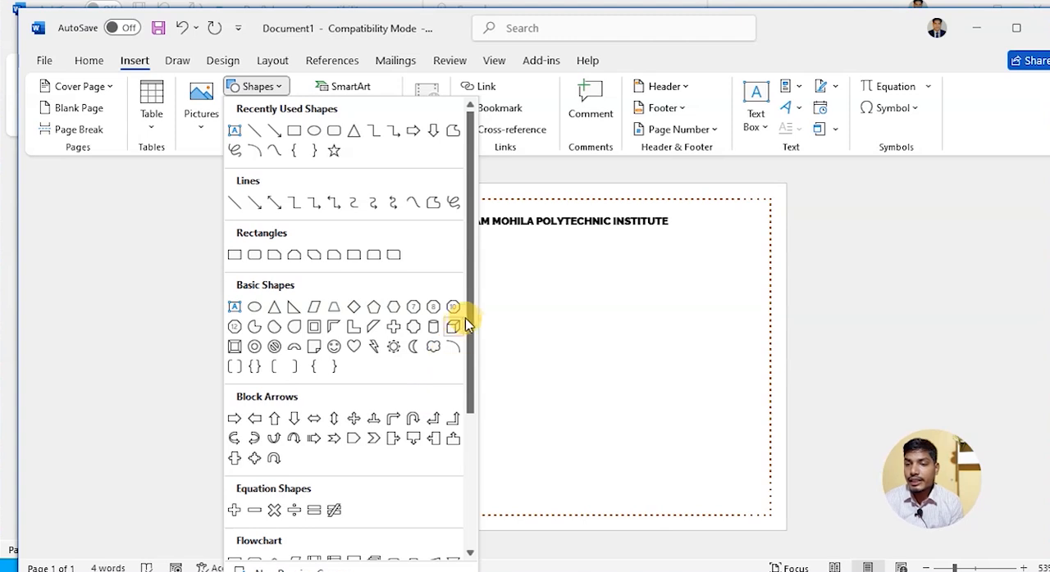
scroll(468, 389, down, 4)
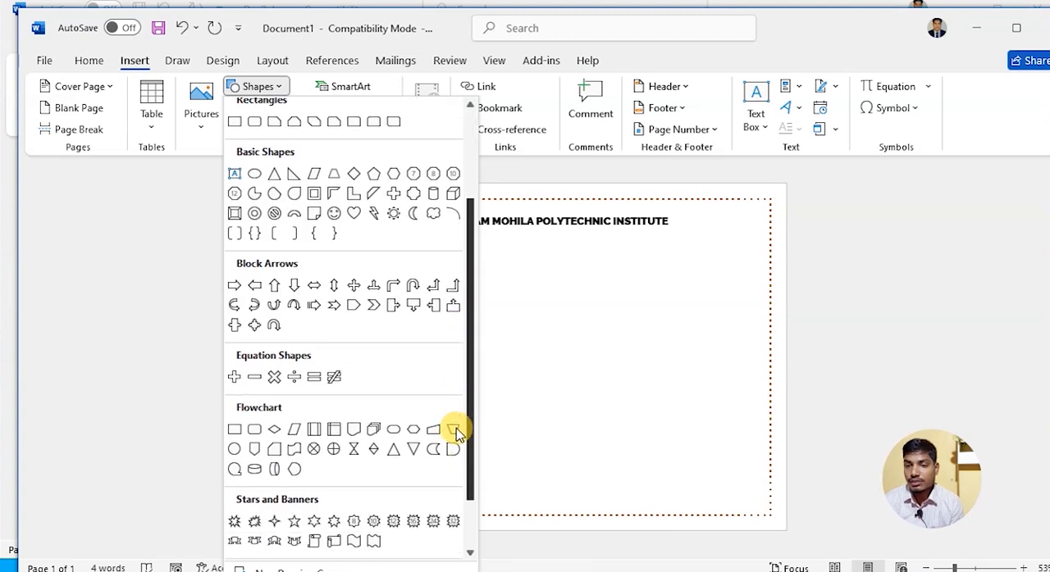
scroll(457, 443, down, 2)
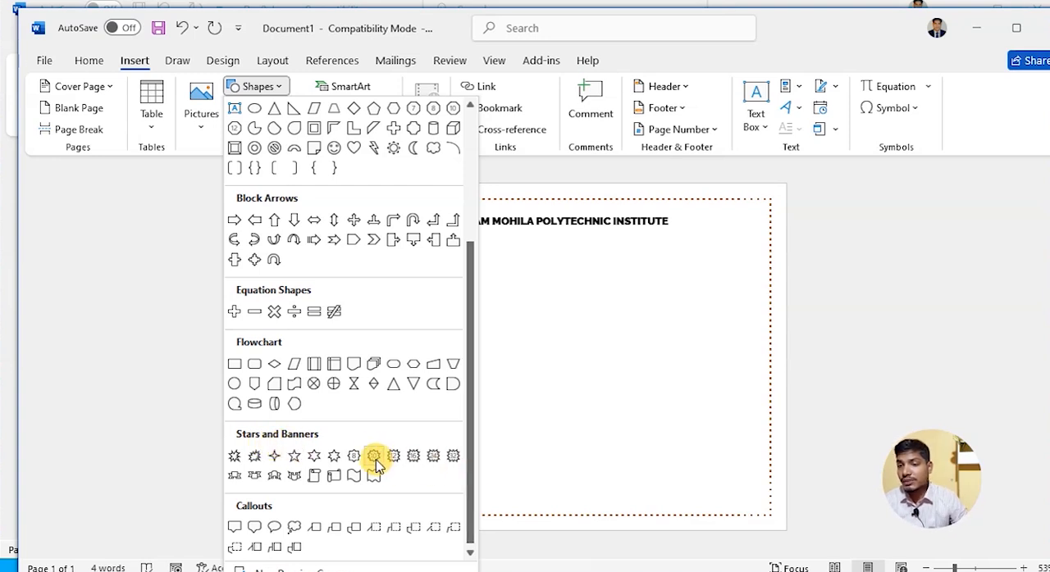
click(453, 456)
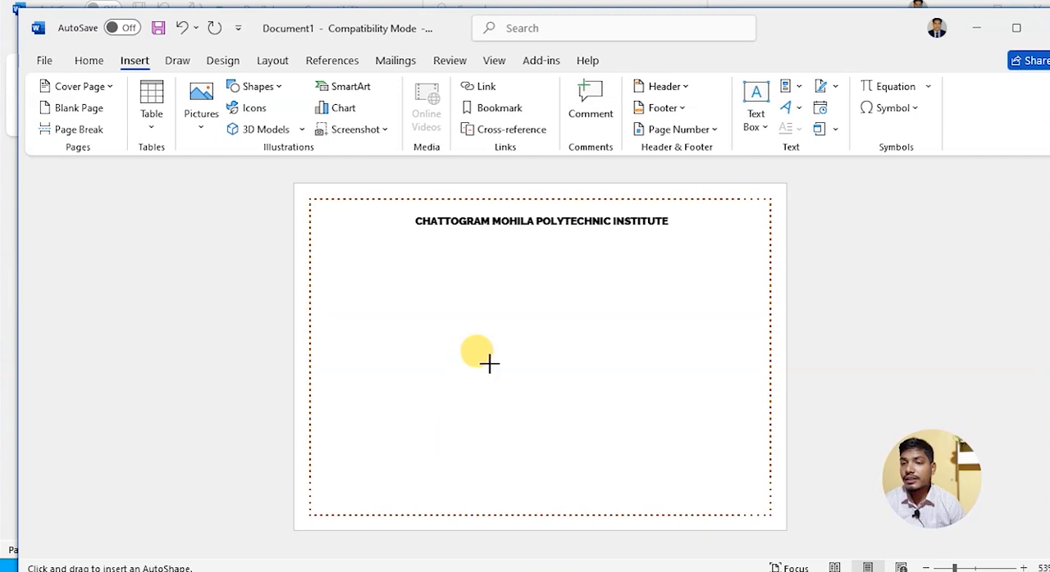
mouse_move(456, 289)
mouse_down()
mouse_move(500, 363)
mouse_move(552, 375)
mouse_move(541, 385)
mouse_up()
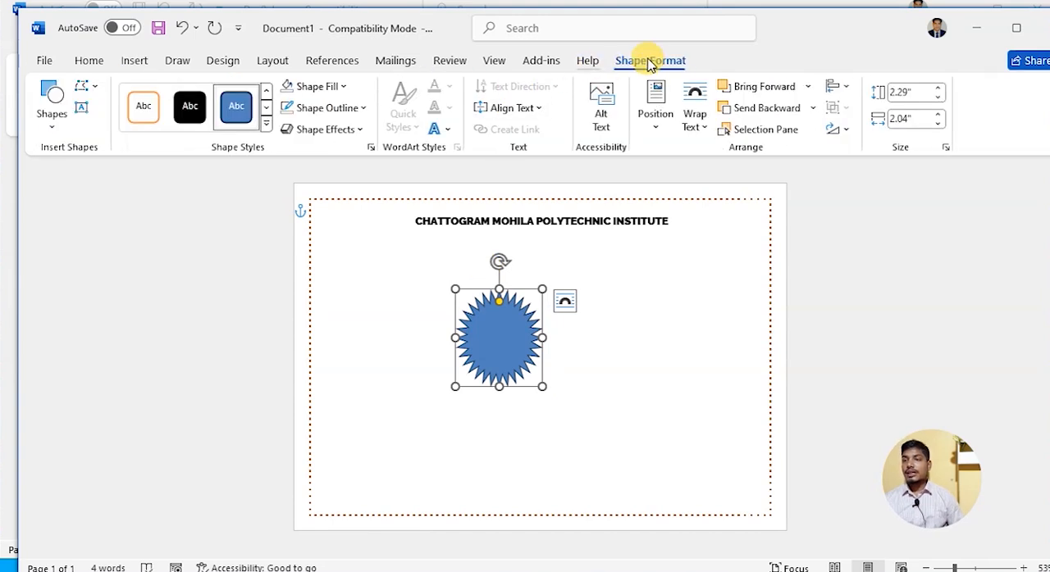
- Set both the height and the width of the star to 2"
click(917, 92)
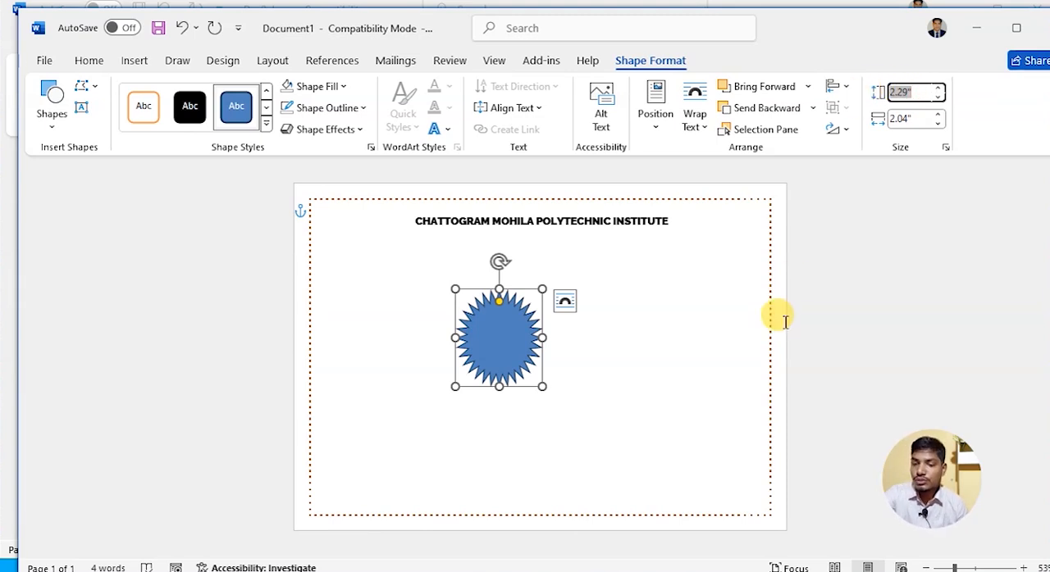
text(2)
key(Return)
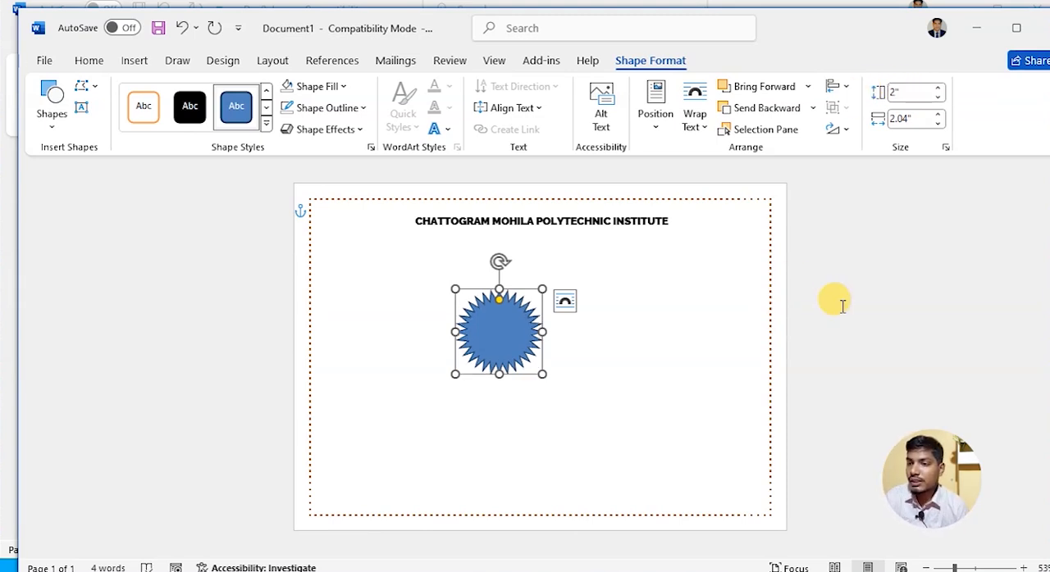
click(909, 118)
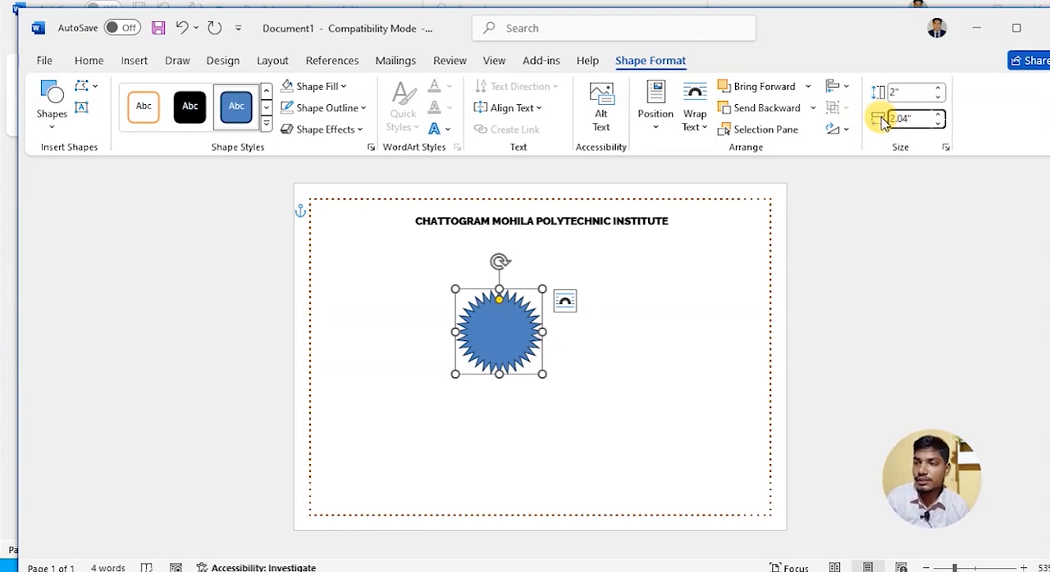
drag(912, 115, 843, 115)
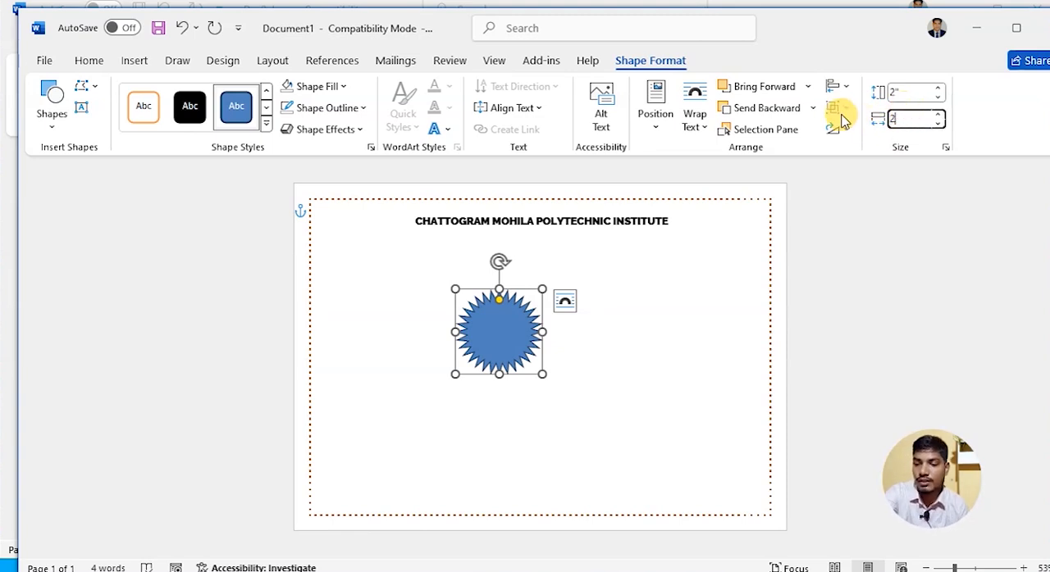
key(Return)
click(628, 376)
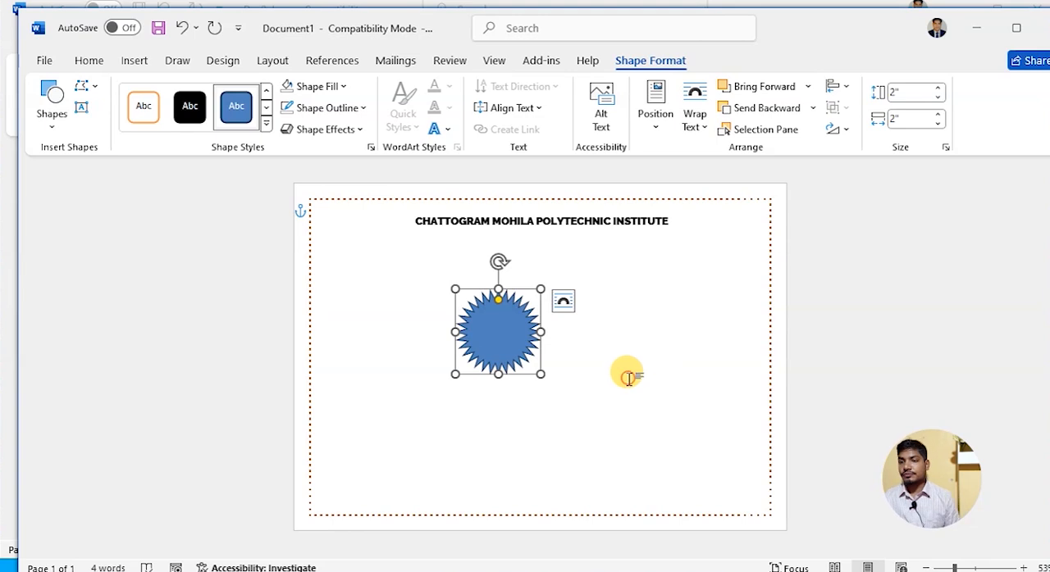
- Make the star's points much shallower and move it into the certificate's upper-right corner, inside the border
click(501, 338)
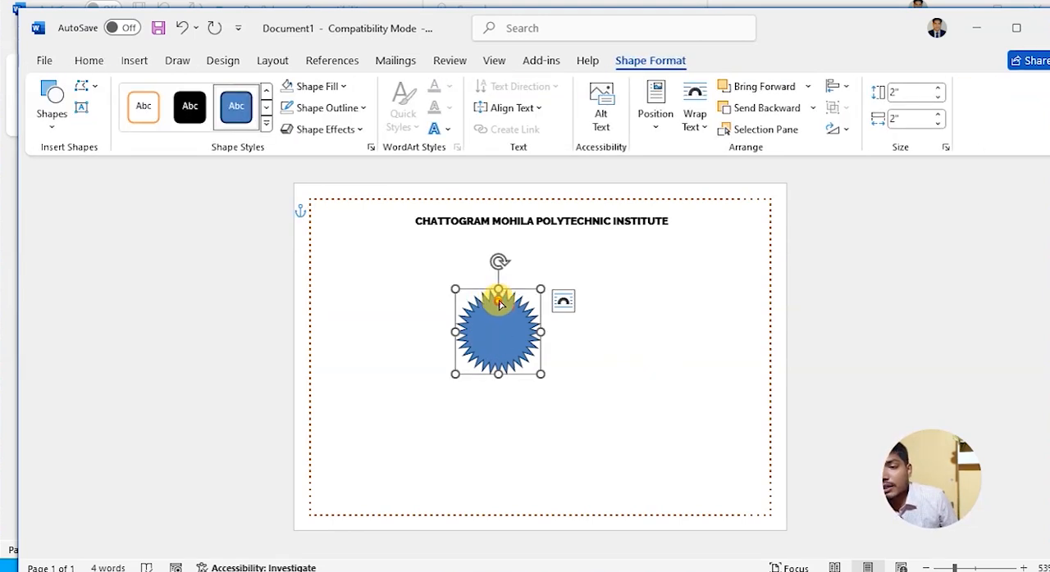
drag(499, 301, 729, 234)
click(696, 385)
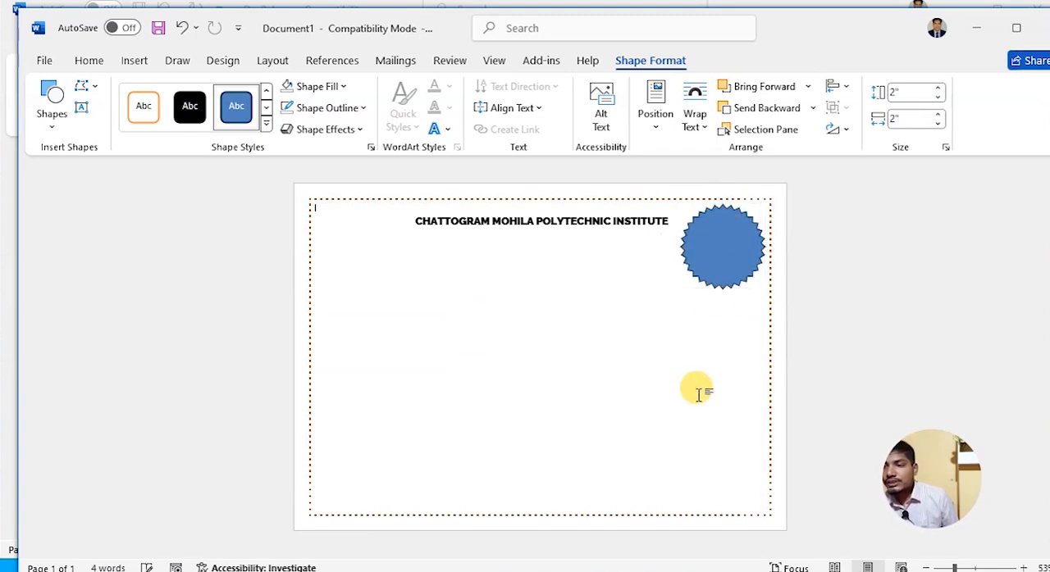
- Duplicate the star diagonally below the original and set the copy's height and width to 1.8"
click(715, 253)
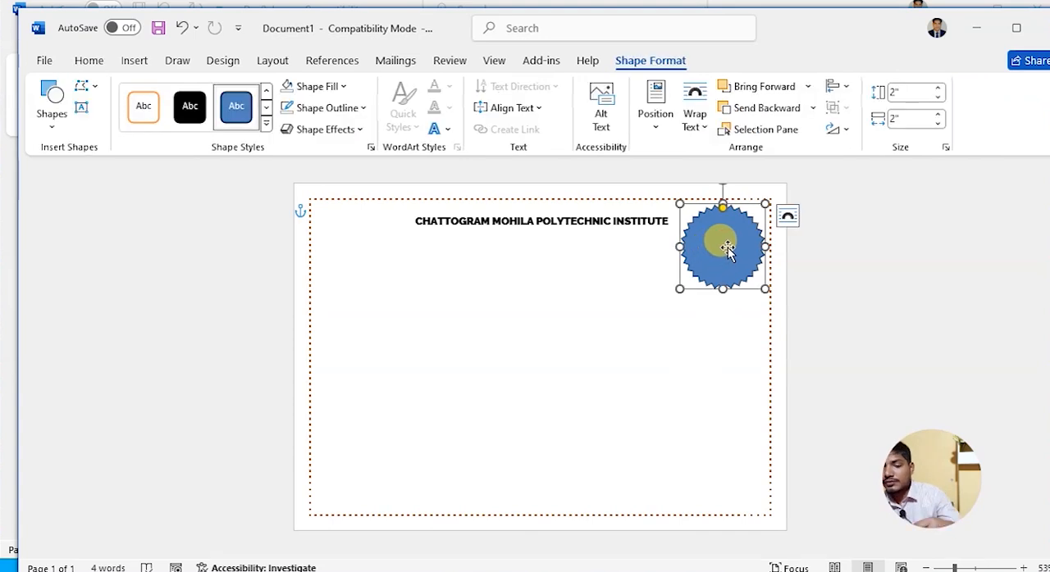
drag(719, 237, 637, 305)
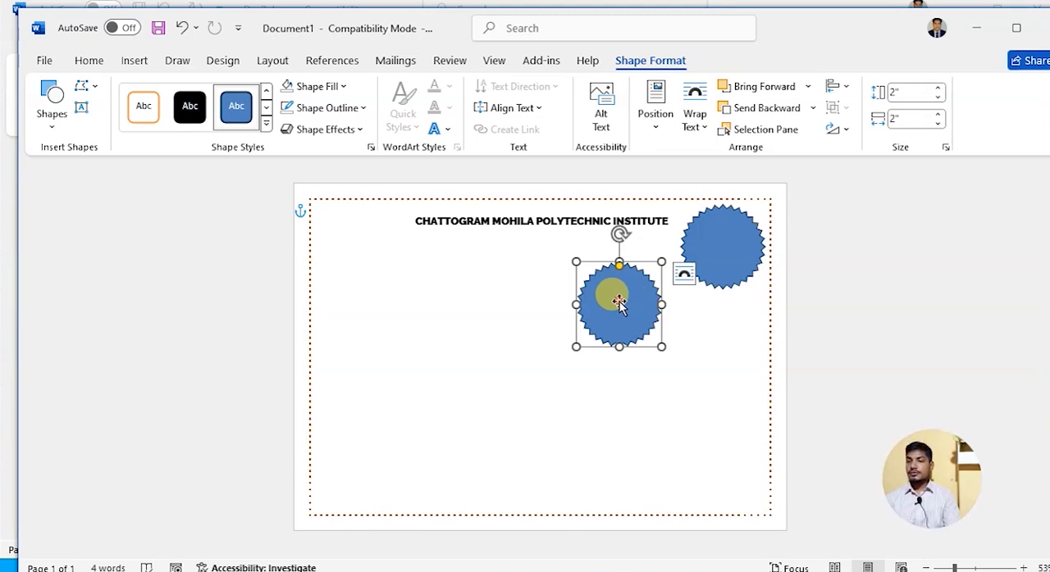
click(906, 91)
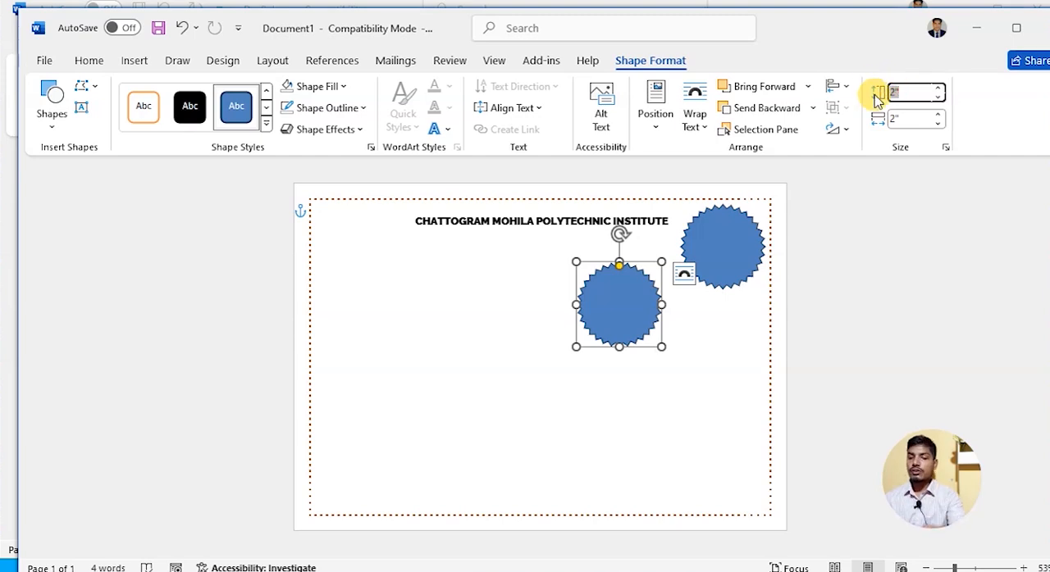
text(1.8)
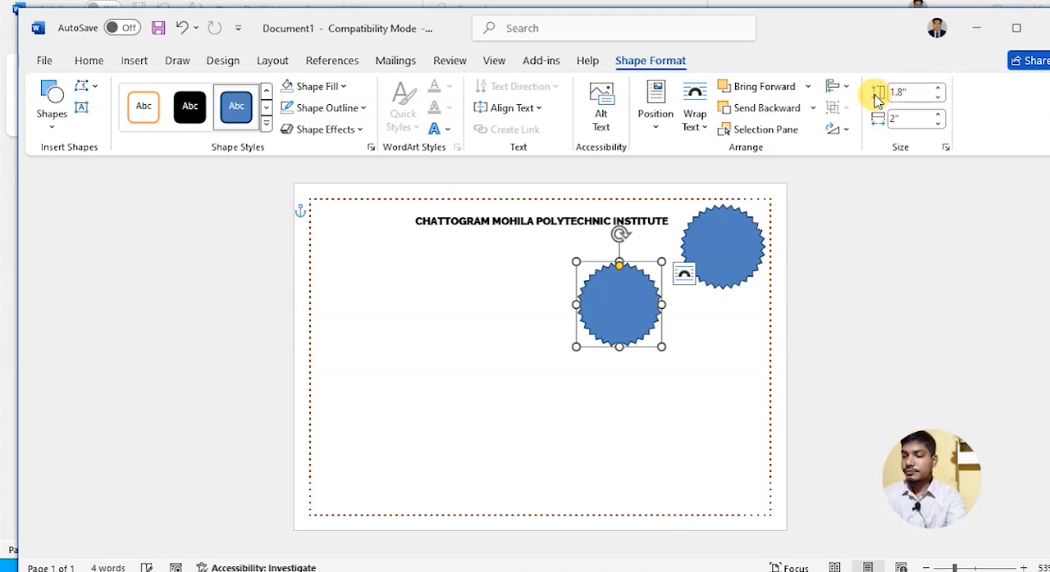
key(Return)
click(901, 118)
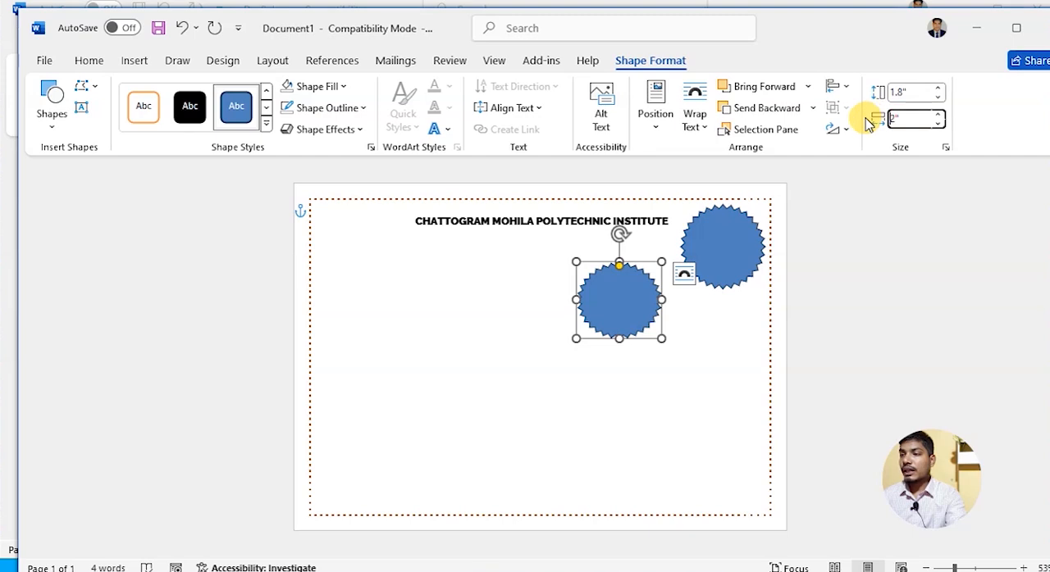
text(1.8)
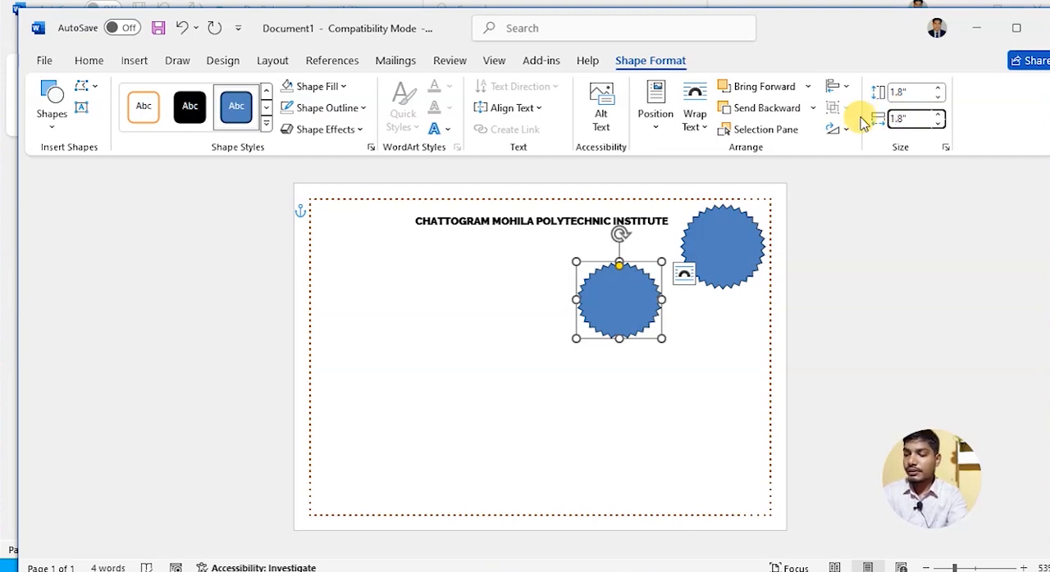
key(Return)
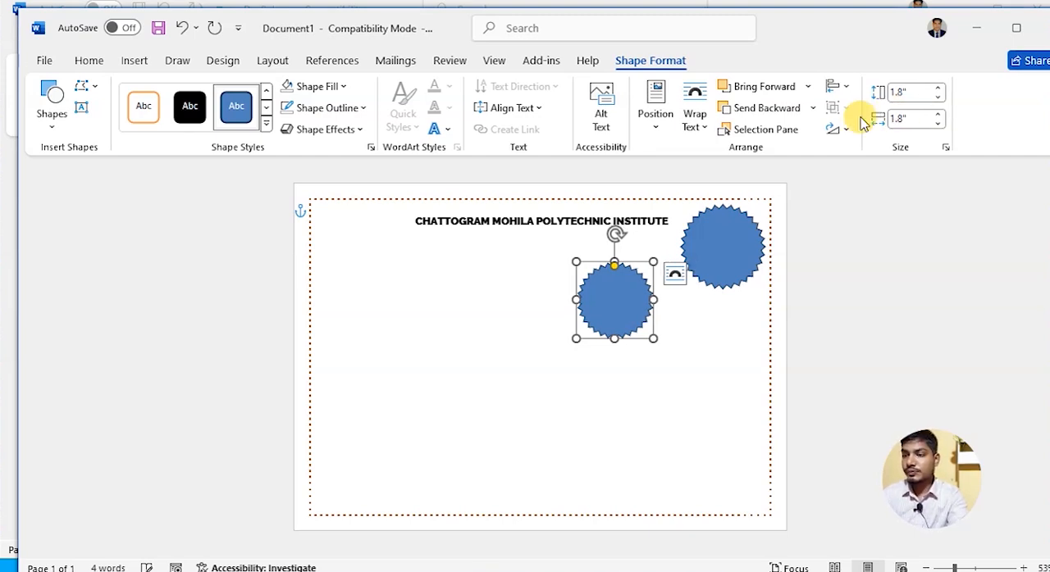
- Duplicate the 1.8" star toward the page's lower middle and set the new copy's height and width to 1.6"
drag(625, 291, 547, 394)
click(906, 91)
drag(906, 92, 879, 92)
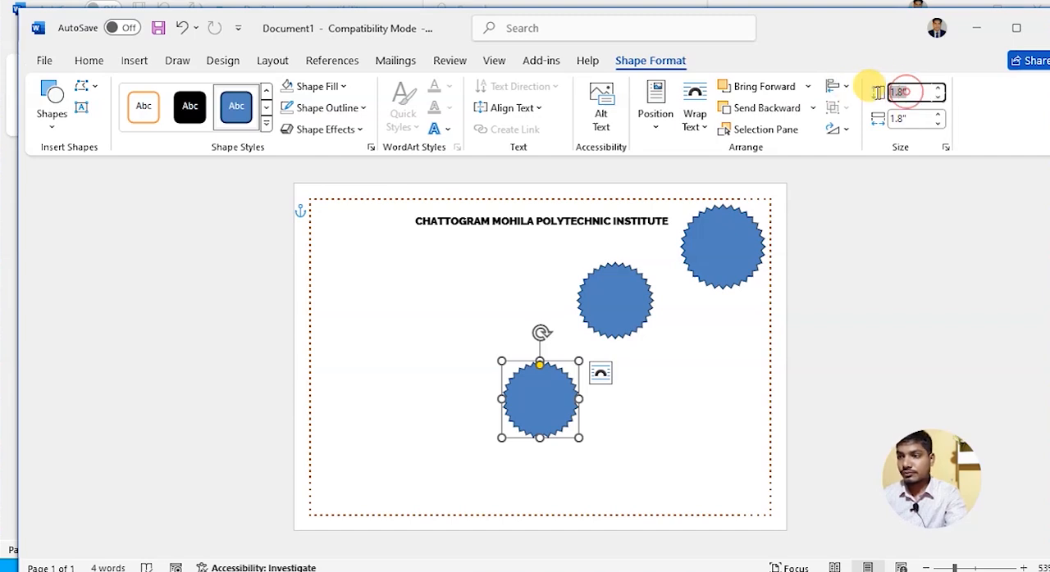
text(1)
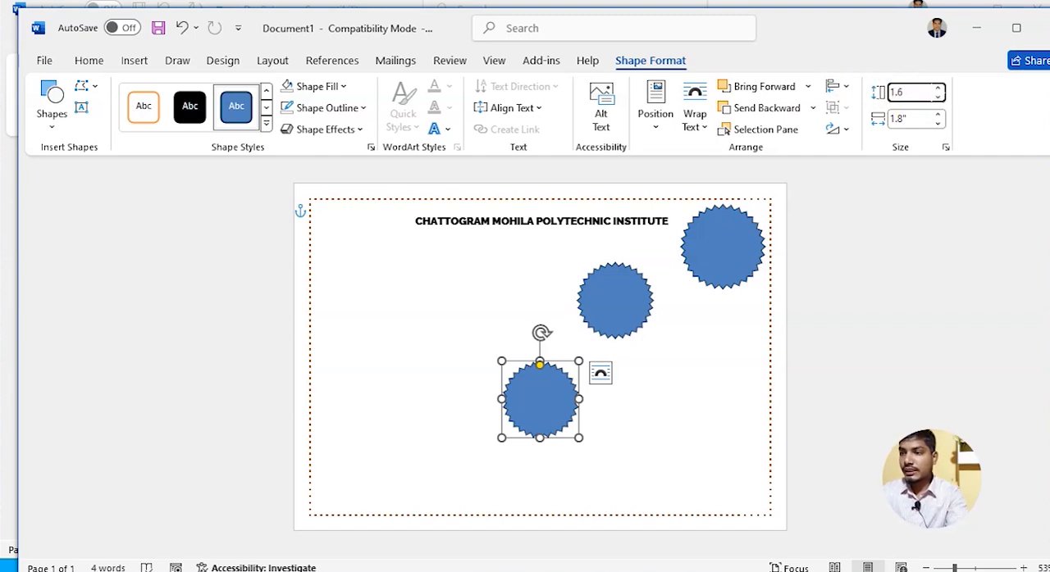
text(.6)
key(Return)
drag(906, 119, 876, 113)
text(1)
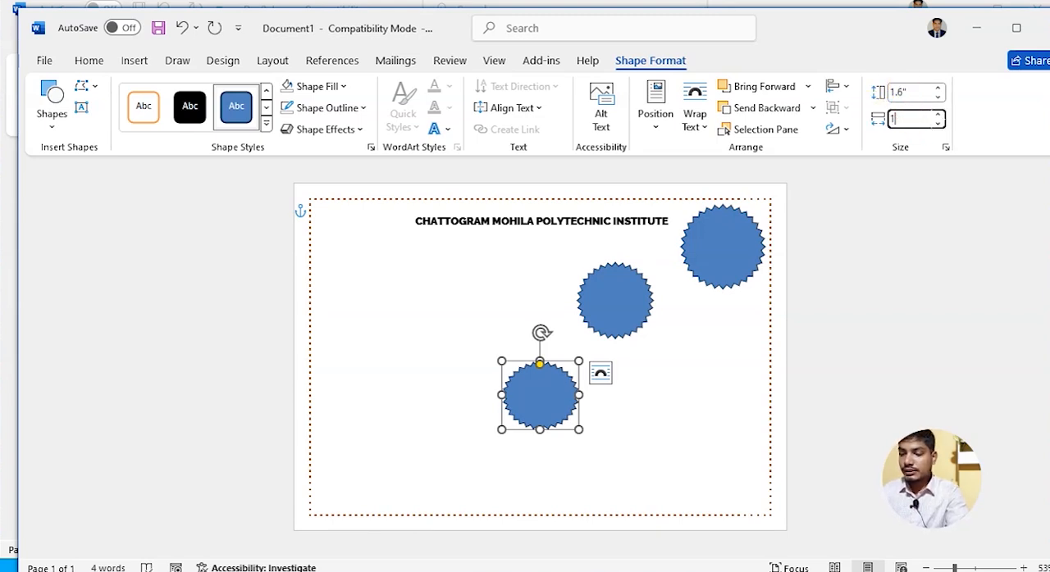
key(Return)
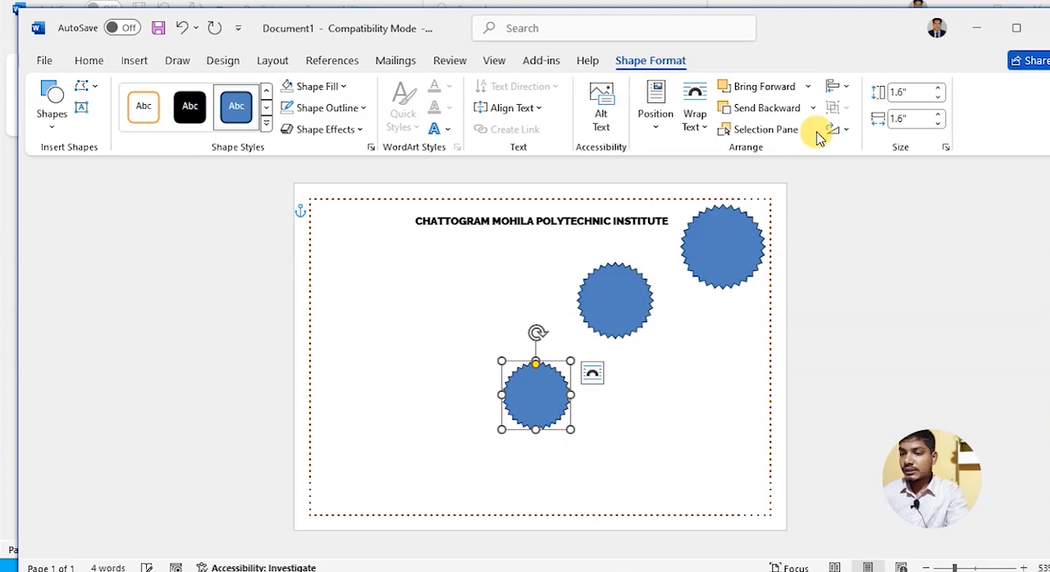
- Change the fill of the largest star to a gradient fill
click(652, 390)
click(714, 242)
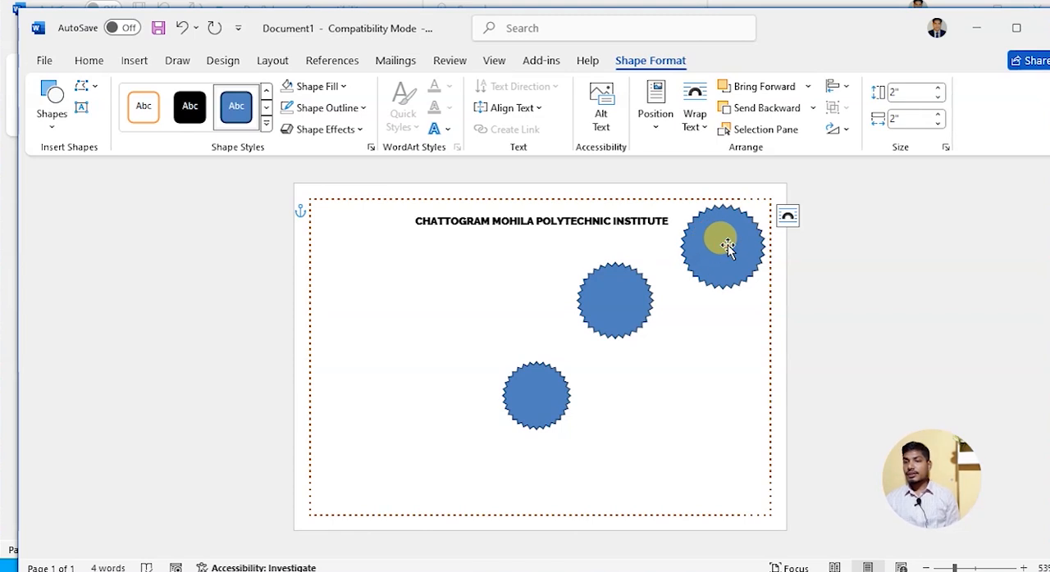
right_click(728, 244)
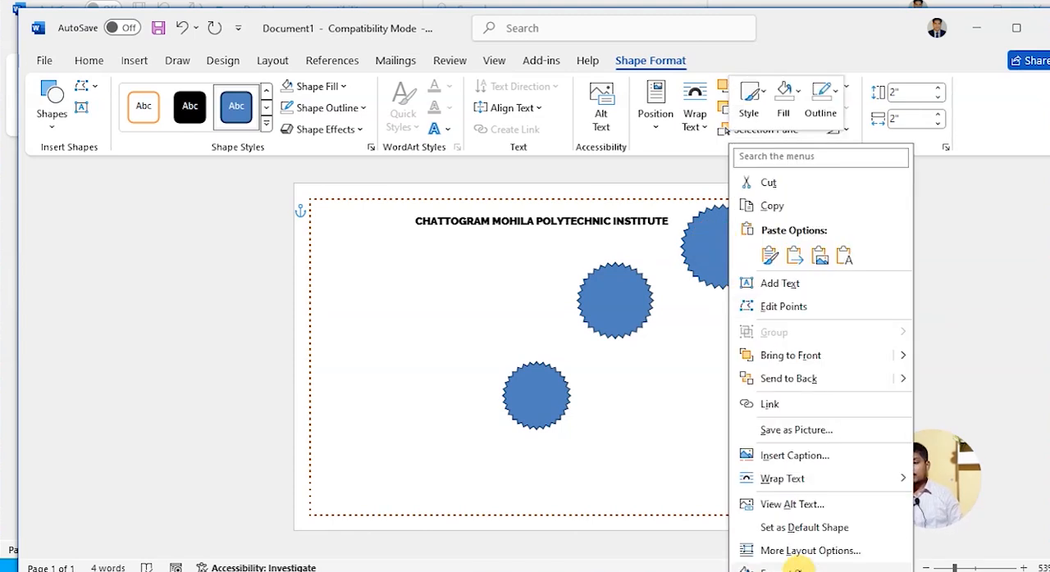
click(795, 570)
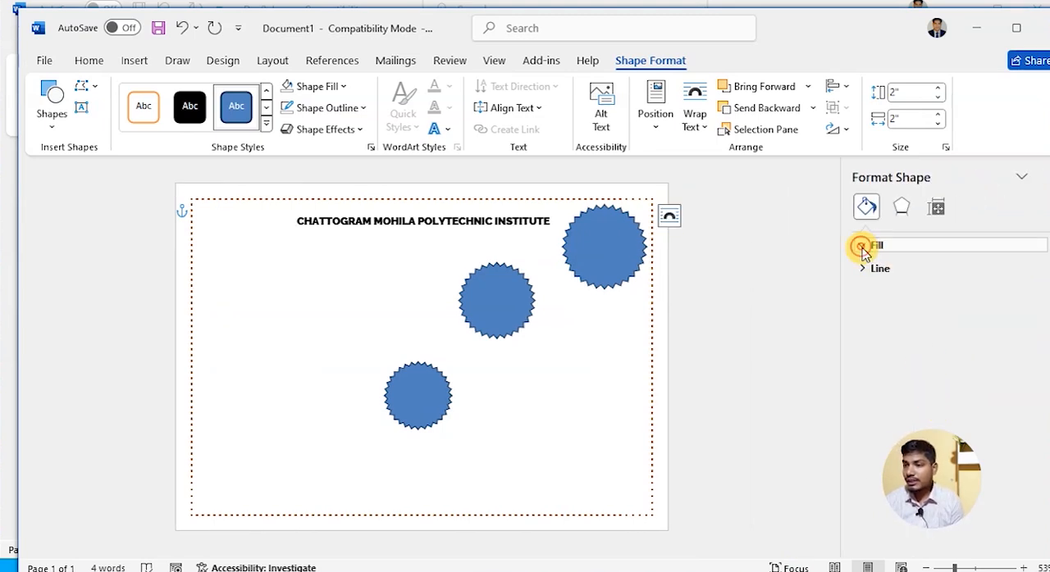
click(862, 246)
click(872, 308)
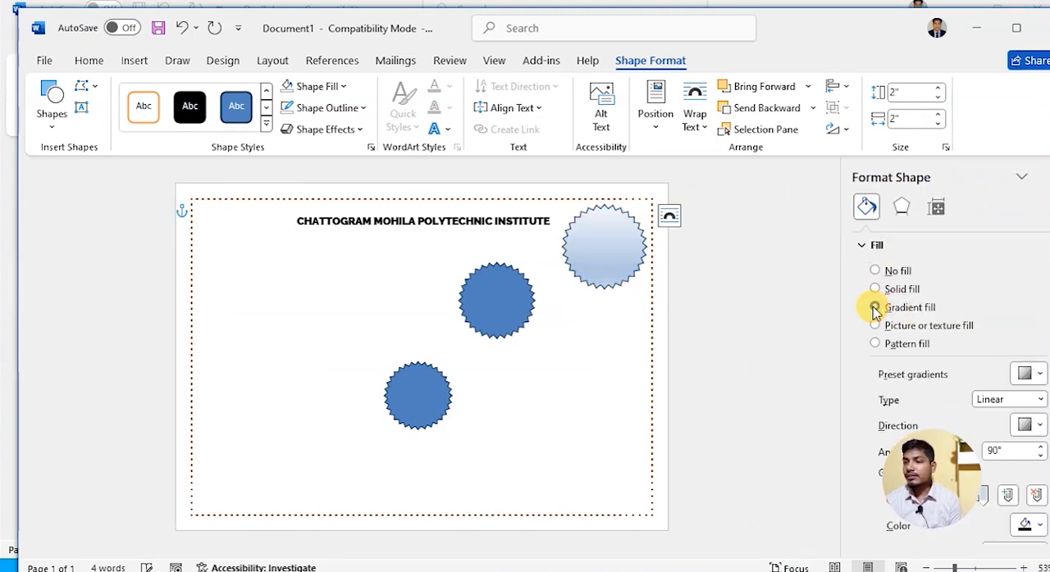
- Set the first gradient stop of the largest star to the orange theme colour at -25% brightness
drag(922, 463, 783, 488)
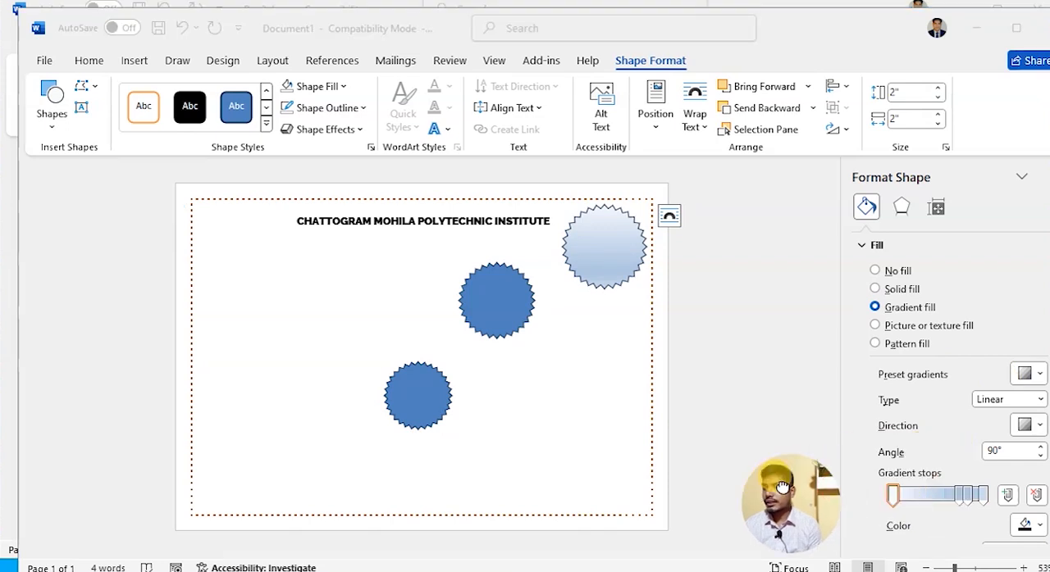
click(893, 498)
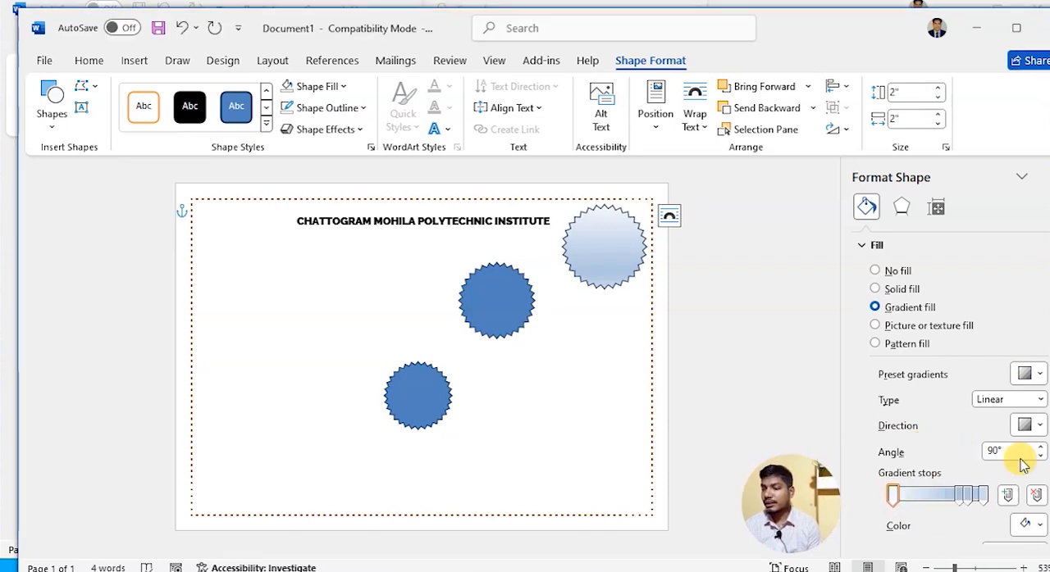
scroll(1025, 462, down, 2)
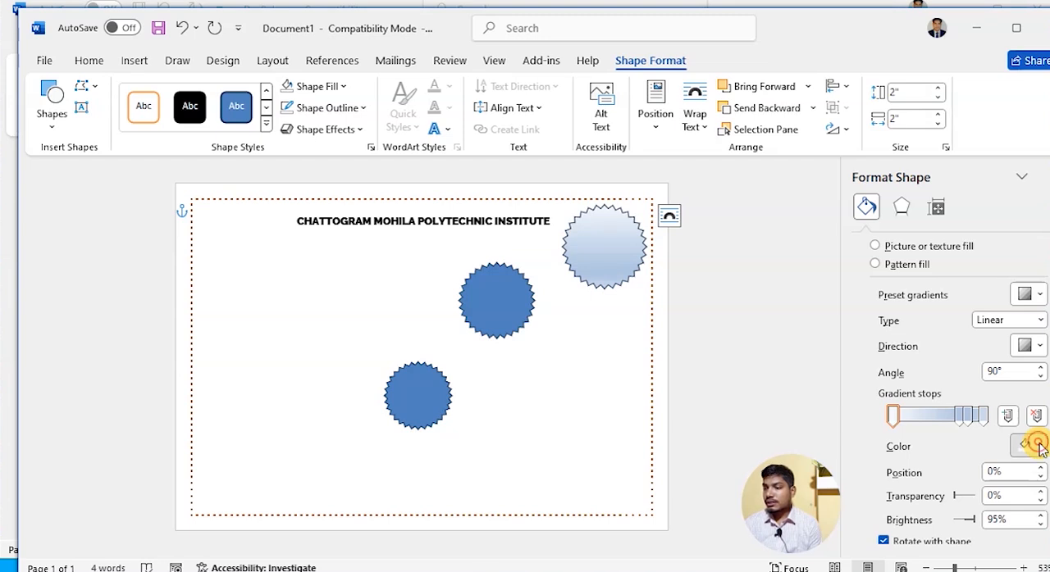
click(1035, 448)
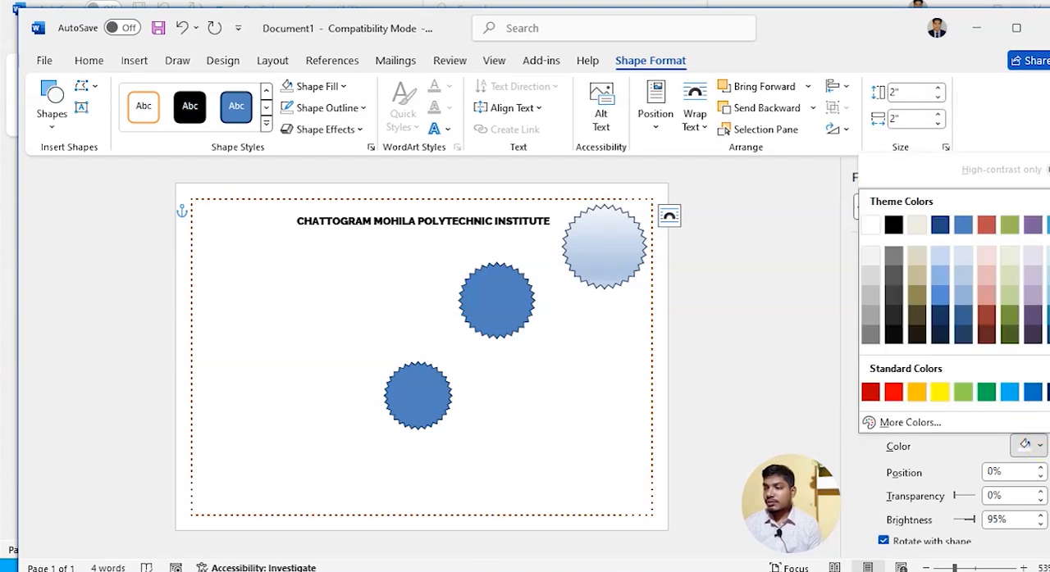
click(1049, 315)
- Remove the two middle gradient stops from the largest star's fill
click(961, 416)
click(1037, 417)
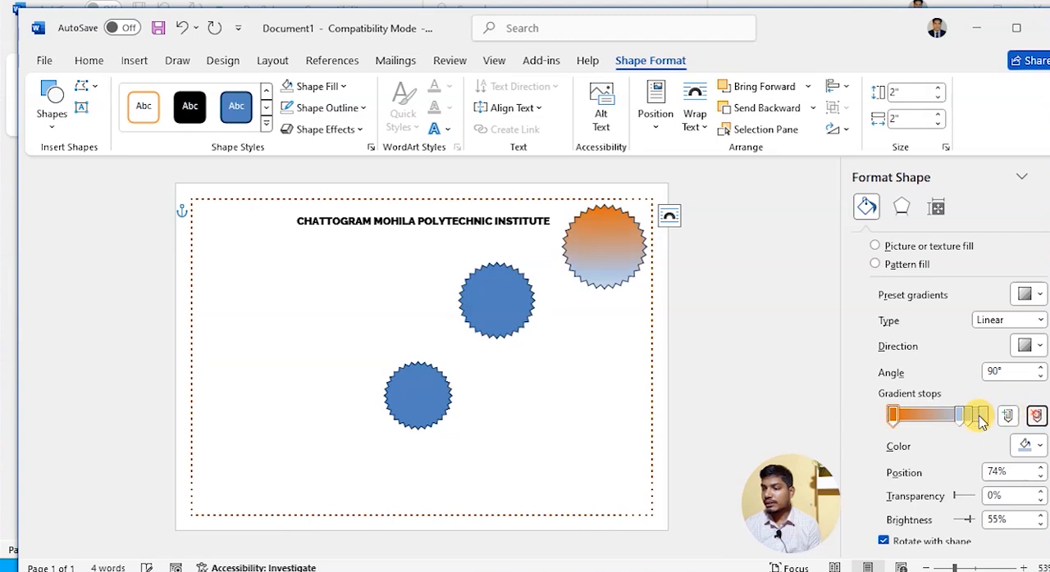
click(1037, 417)
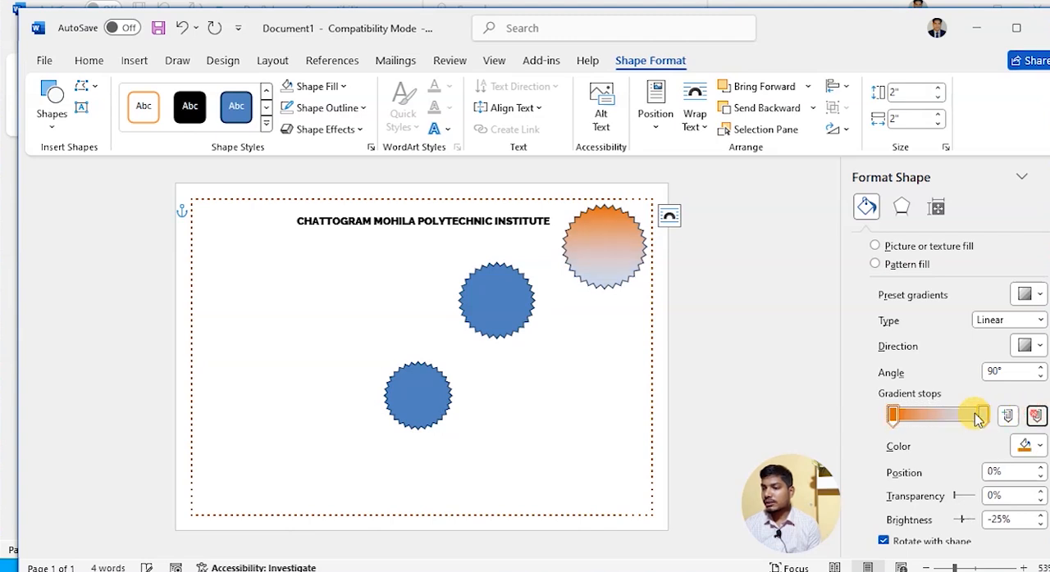
- Set the last gradient stop of the largest star to standard yellow
click(983, 415)
click(1034, 445)
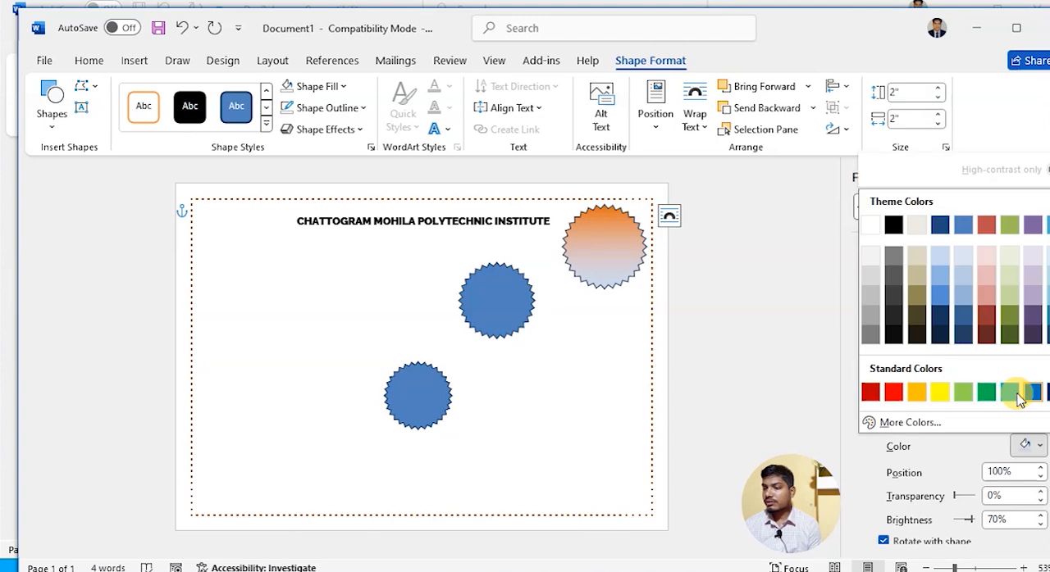
click(944, 392)
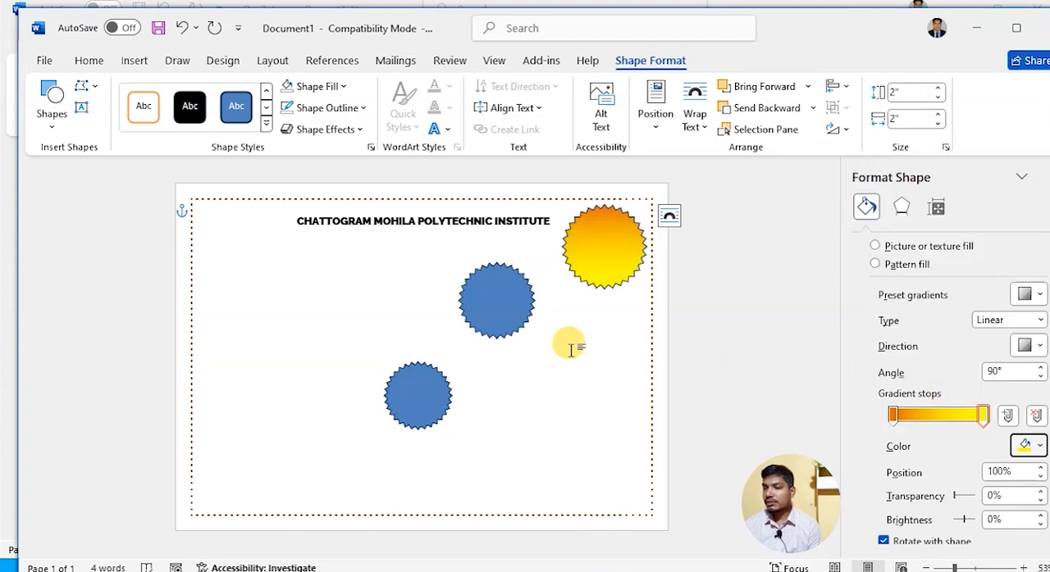
- Give the 1.8" star a gradient fill and apply the three-stop orange preset gradient at 270°
click(498, 305)
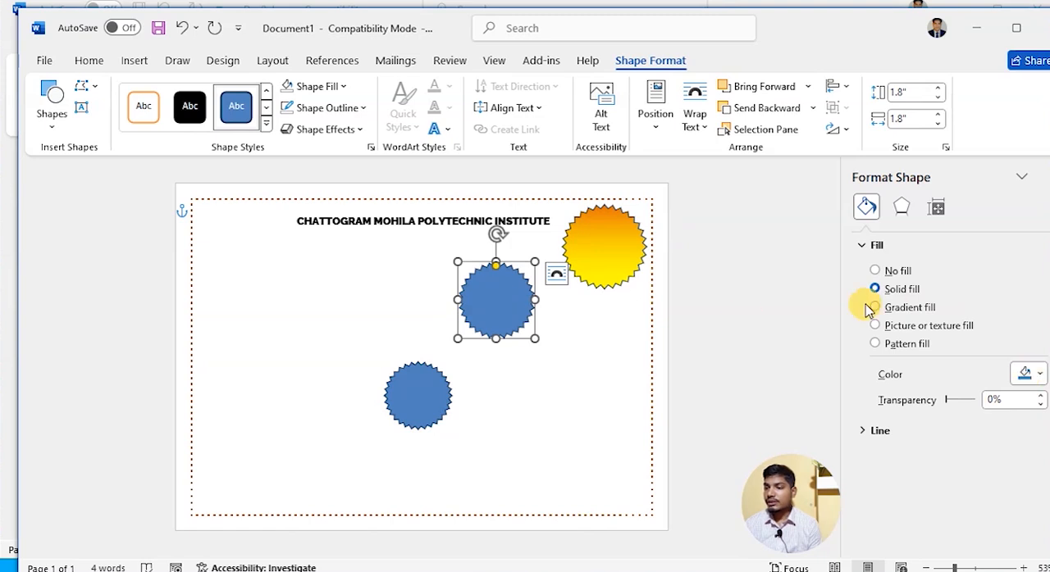
click(875, 308)
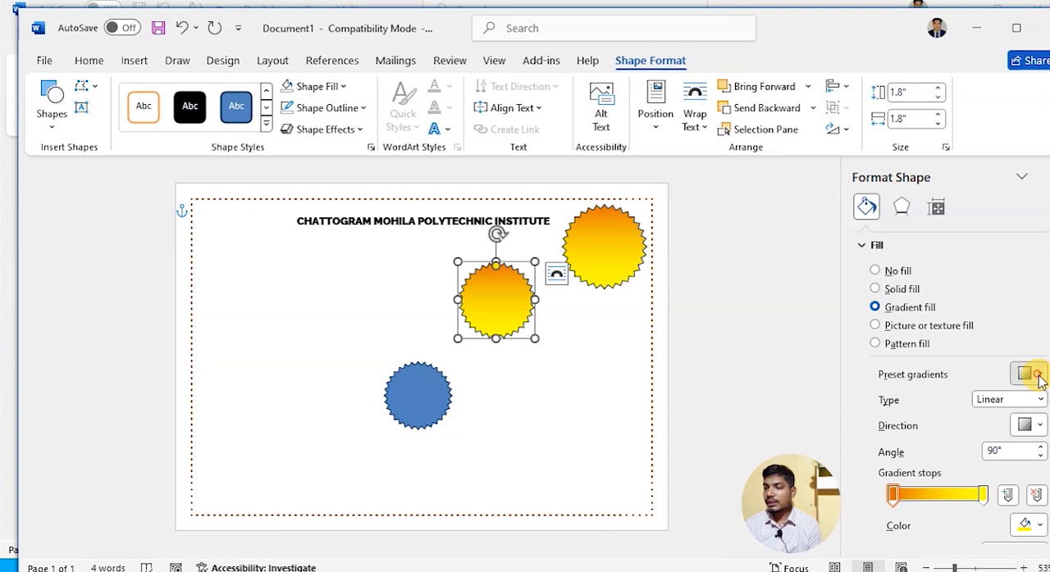
click(1039, 375)
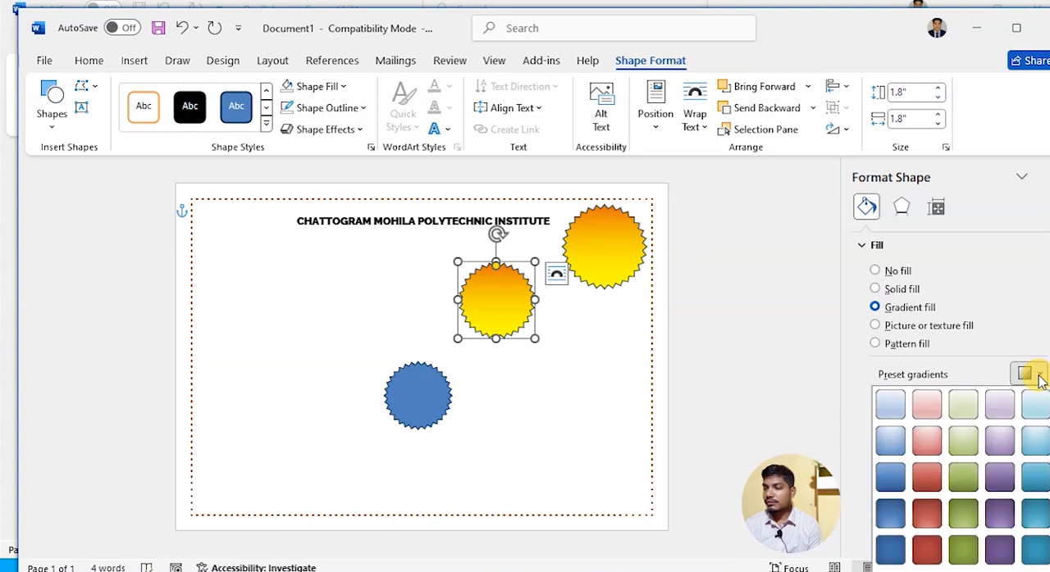
click(1049, 478)
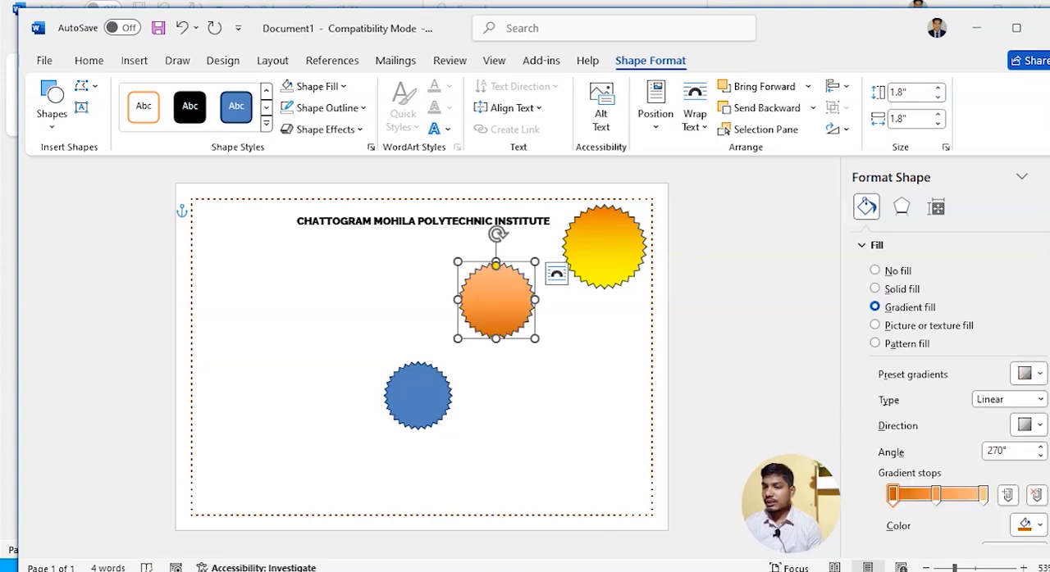
click(563, 435)
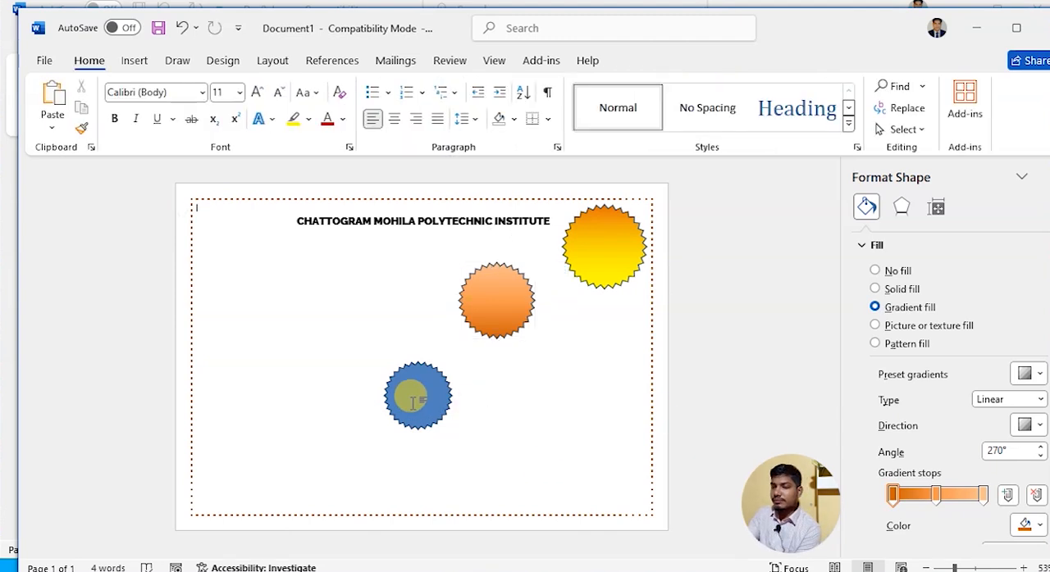
- Reduce the 1.8" star's gradient to its two end stops by removing every stop in between
click(502, 292)
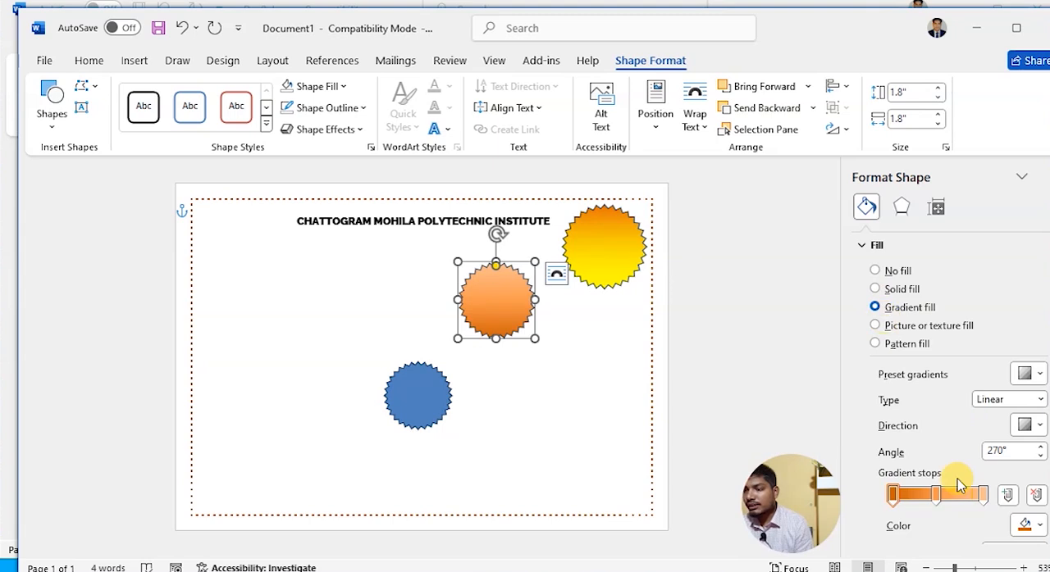
click(1007, 495)
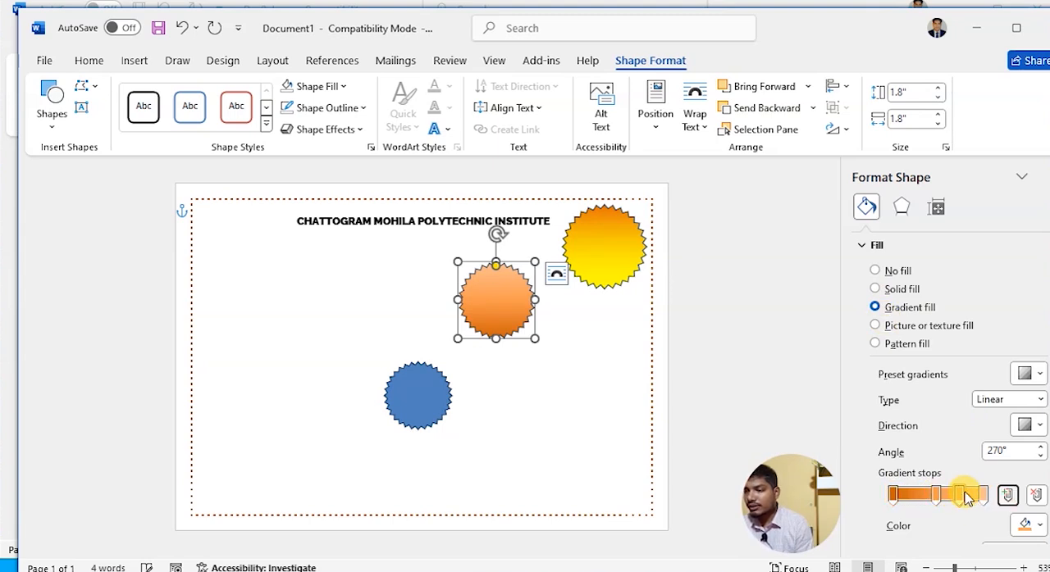
click(940, 497)
click(1036, 495)
click(1037, 495)
click(1037, 495)
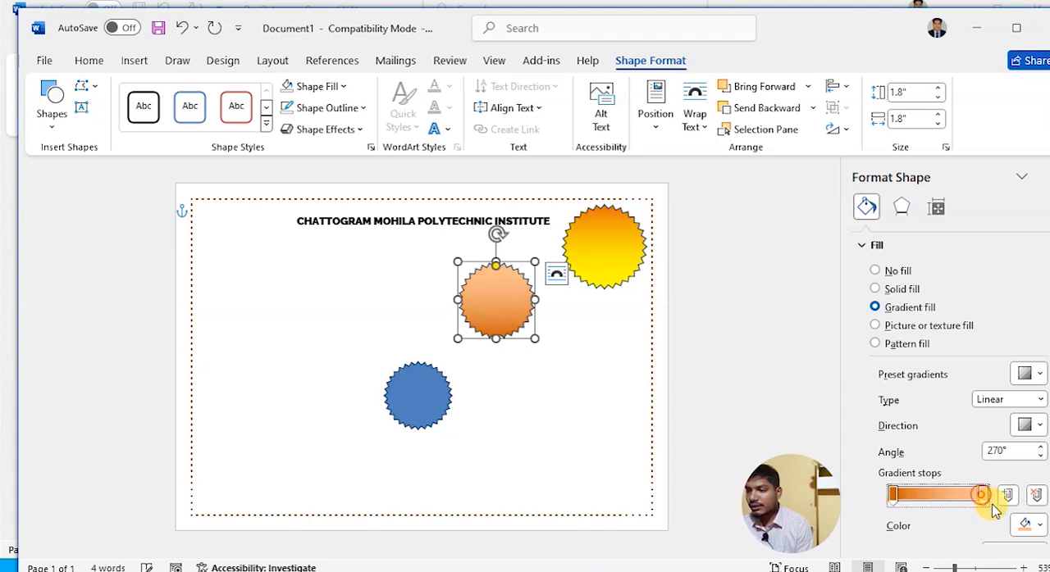
- Set the last gradient stop of the 1.8" star to standard orange
click(1030, 525)
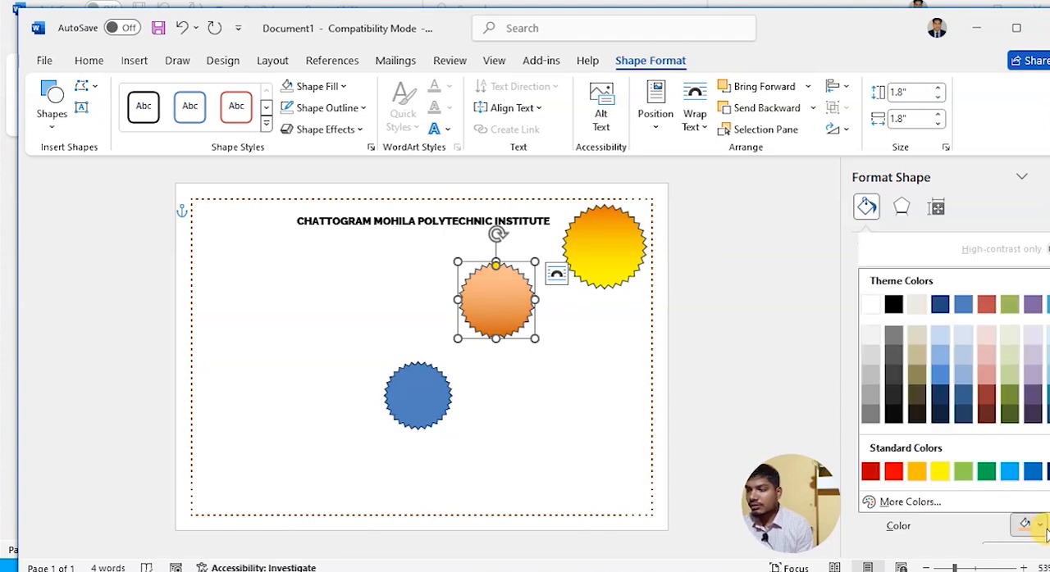
click(924, 475)
click(574, 343)
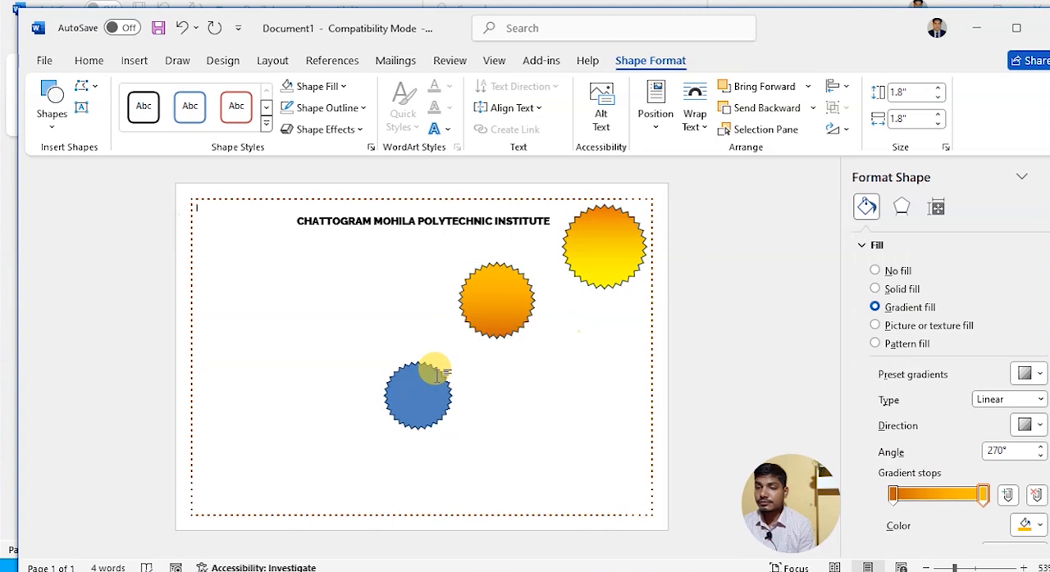
- Change the 1.6" star's fill to a gradient and set its first gradient stop to standard red
click(422, 380)
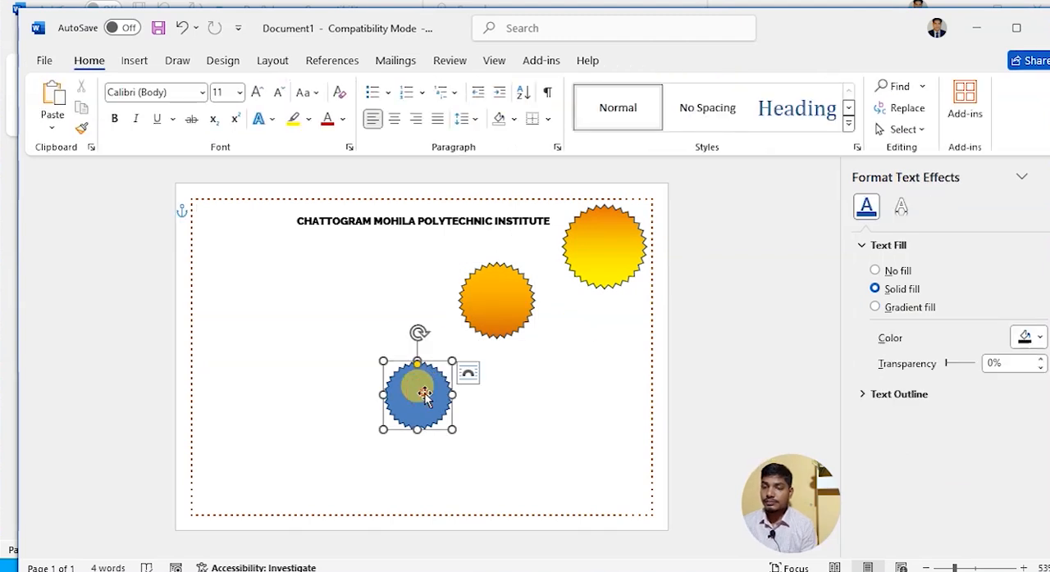
click(917, 316)
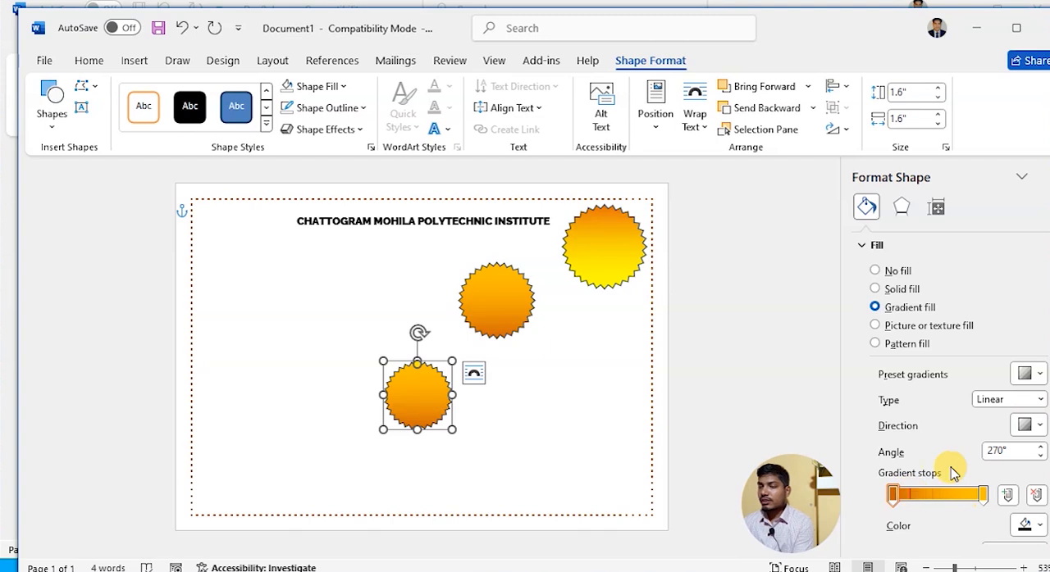
click(1030, 525)
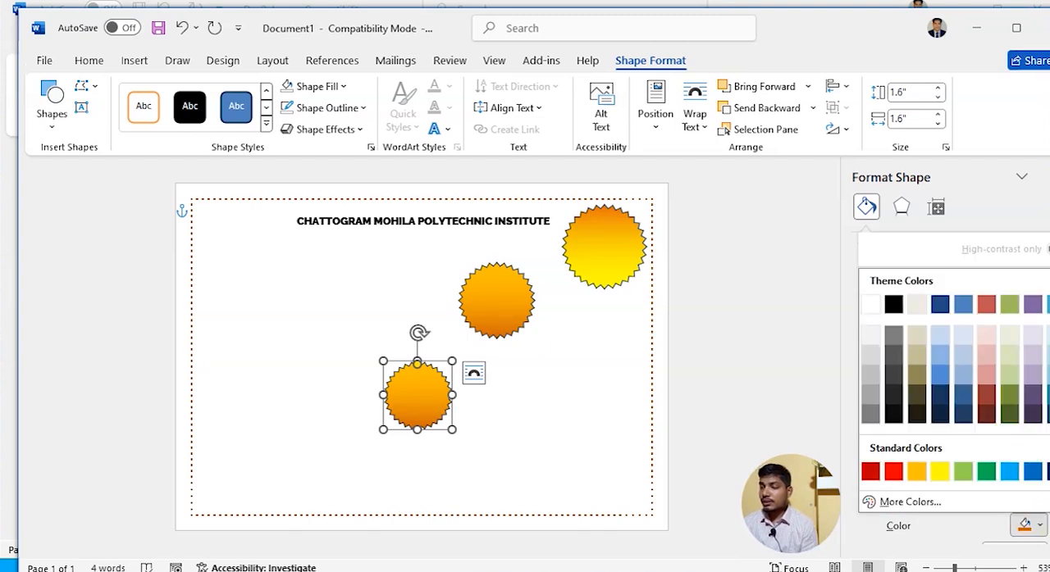
click(893, 469)
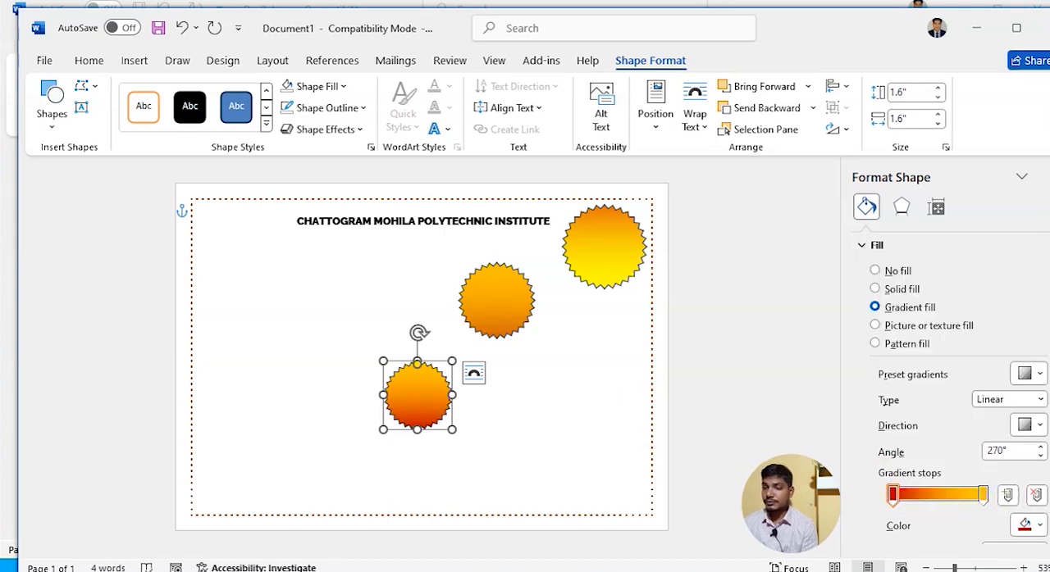
click(332, 322)
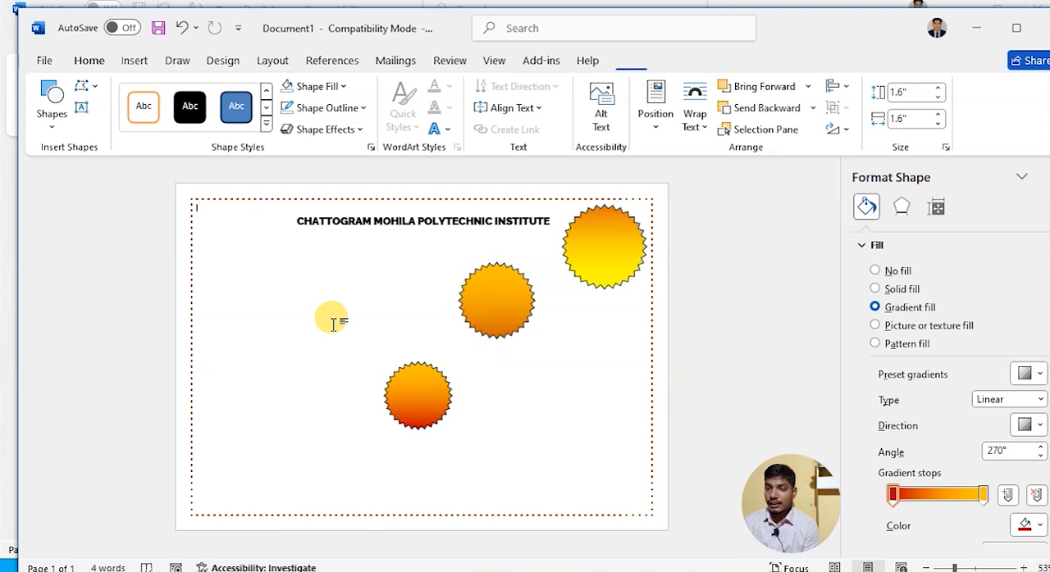
- Remove the outline from all three stars
click(402, 393)
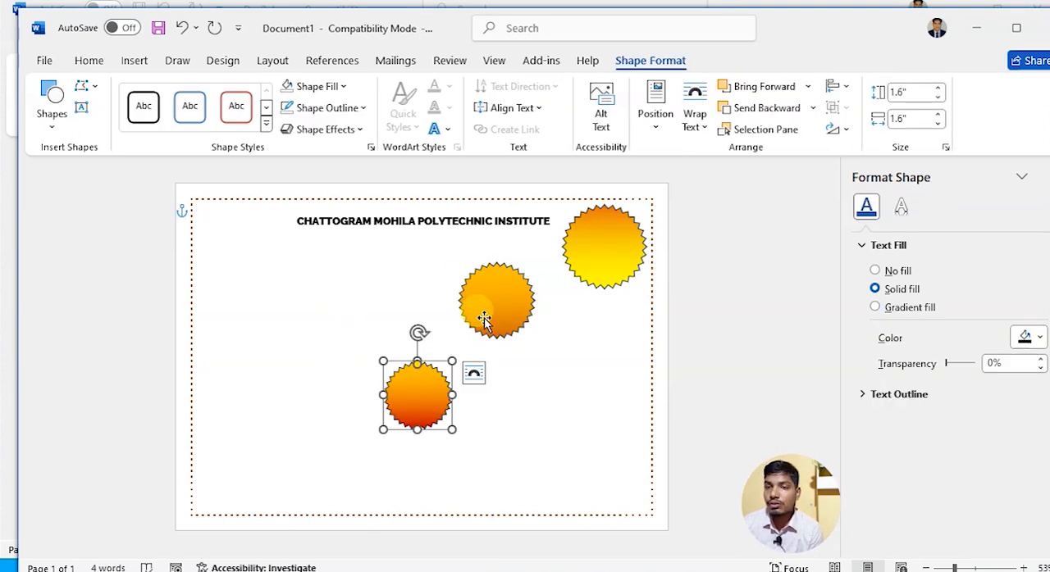
click(351, 119)
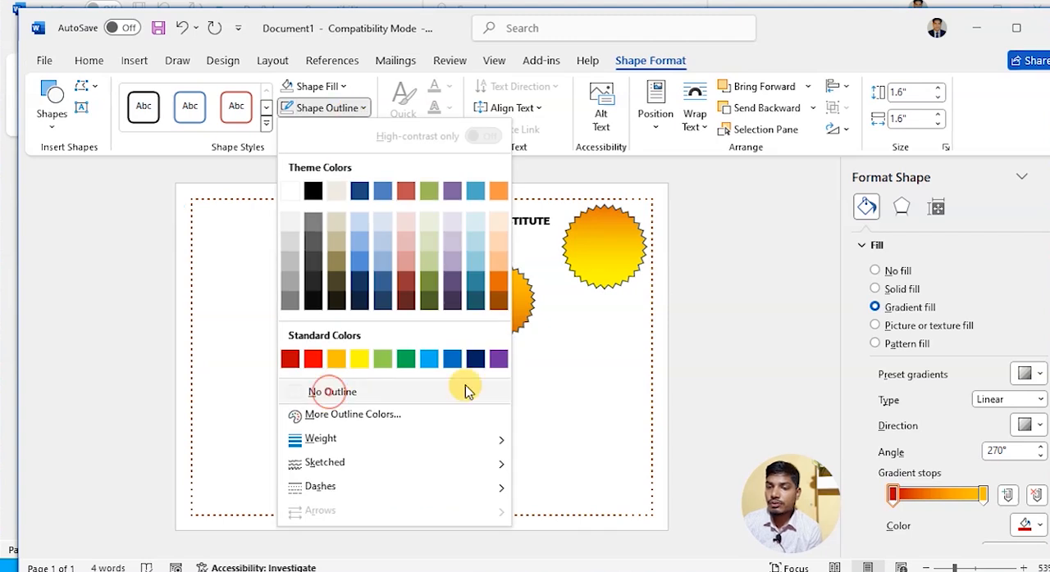
click(469, 386)
click(548, 382)
click(499, 299)
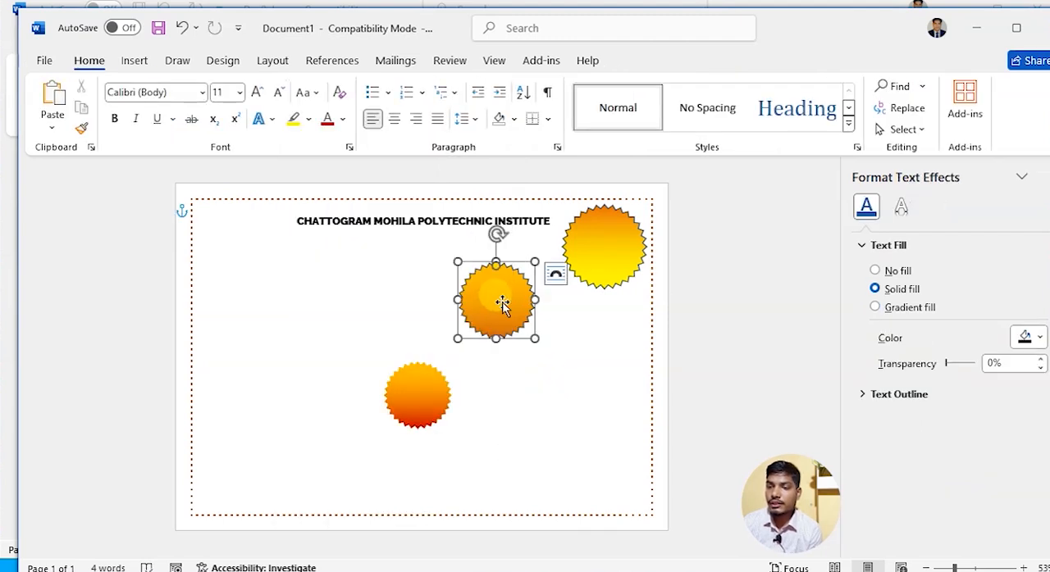
click(311, 110)
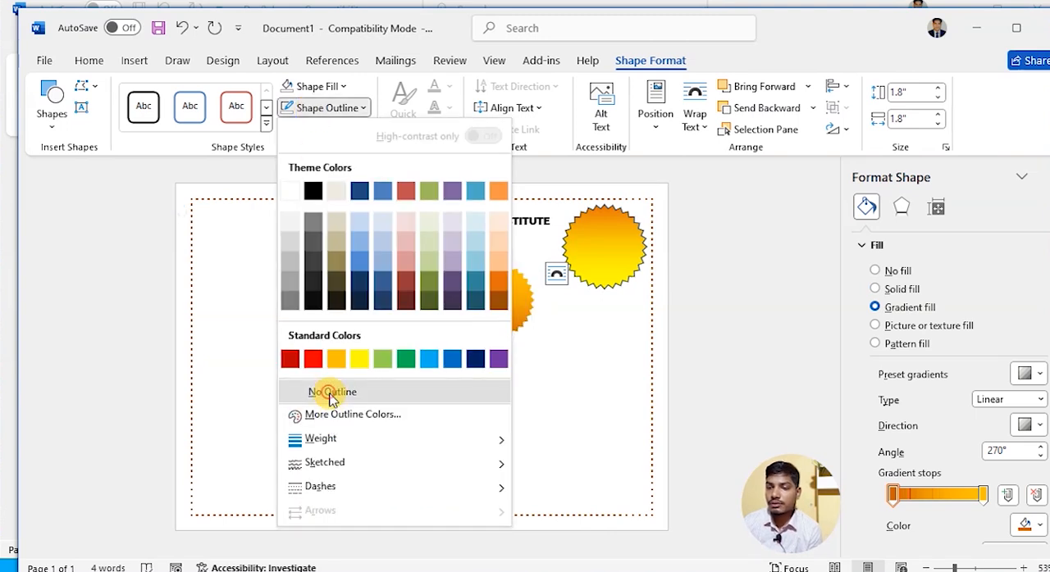
click(330, 393)
click(596, 246)
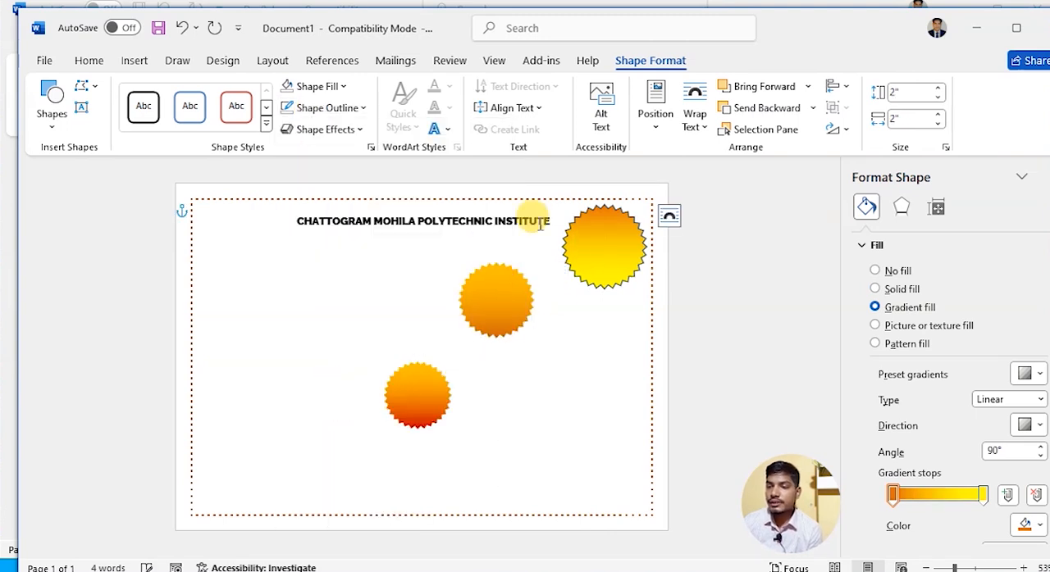
click(326, 109)
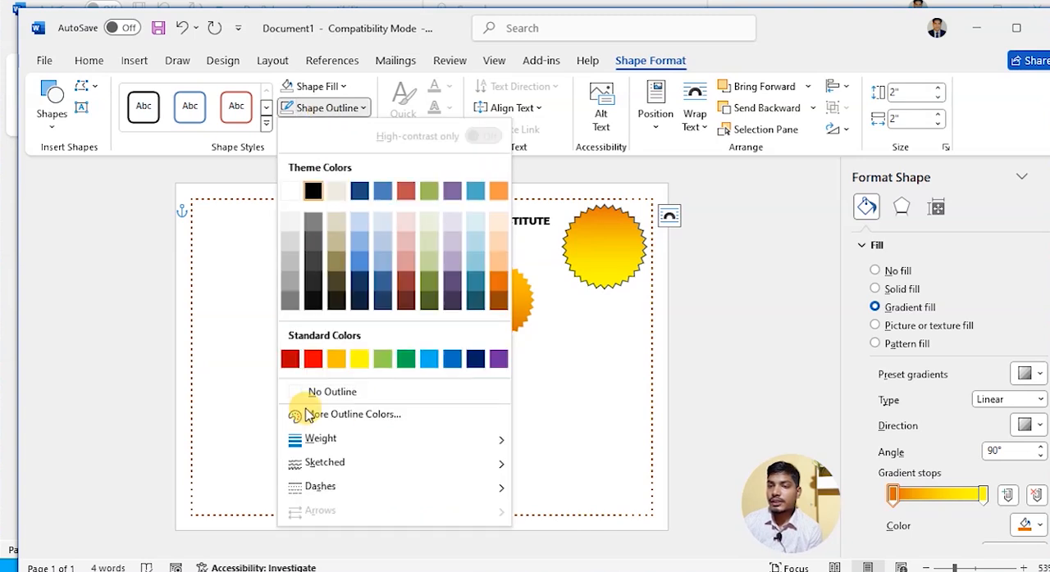
click(332, 393)
click(615, 236)
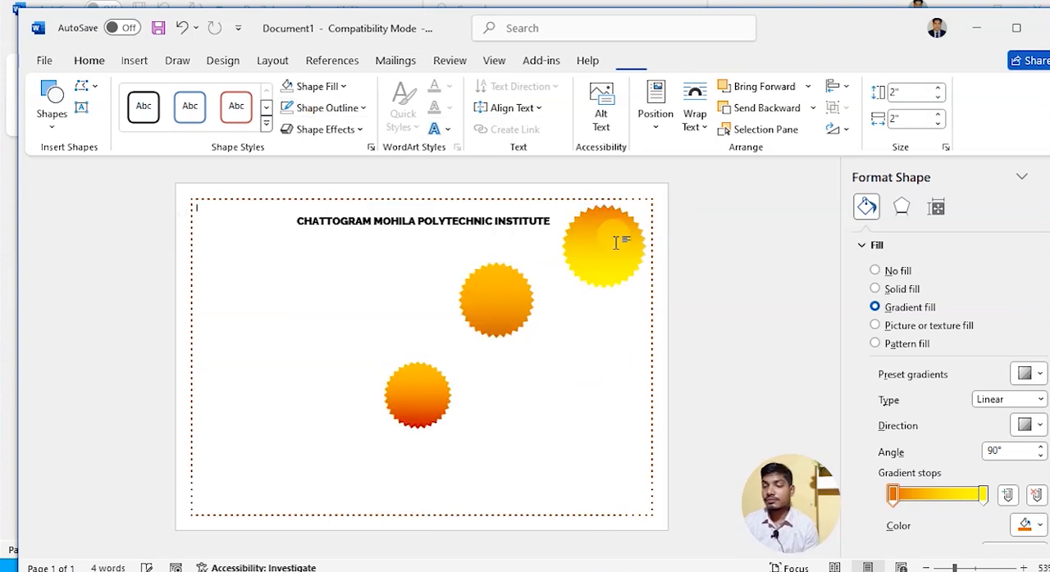
click(614, 243)
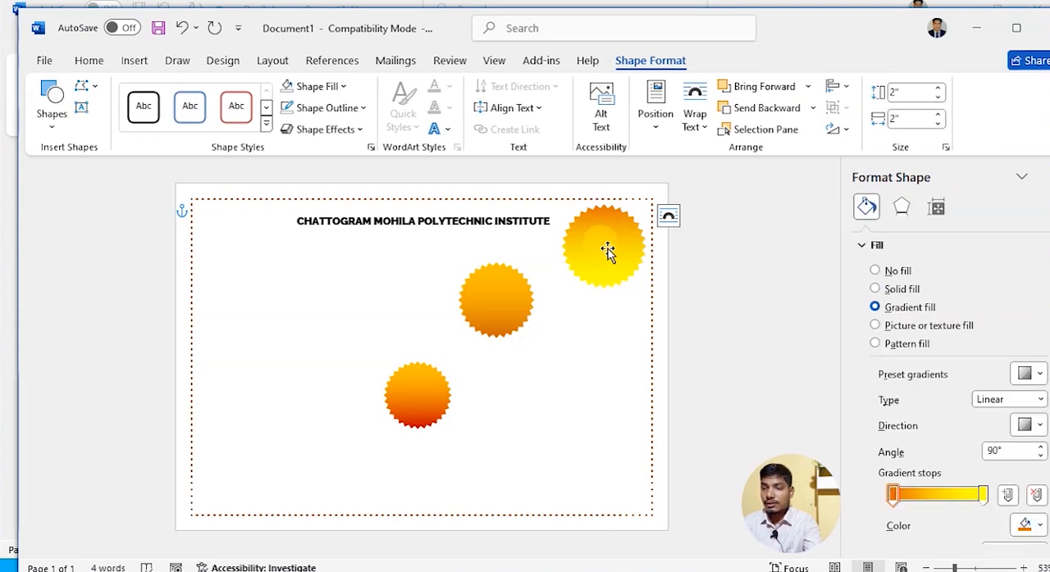
click(566, 363)
click(479, 306)
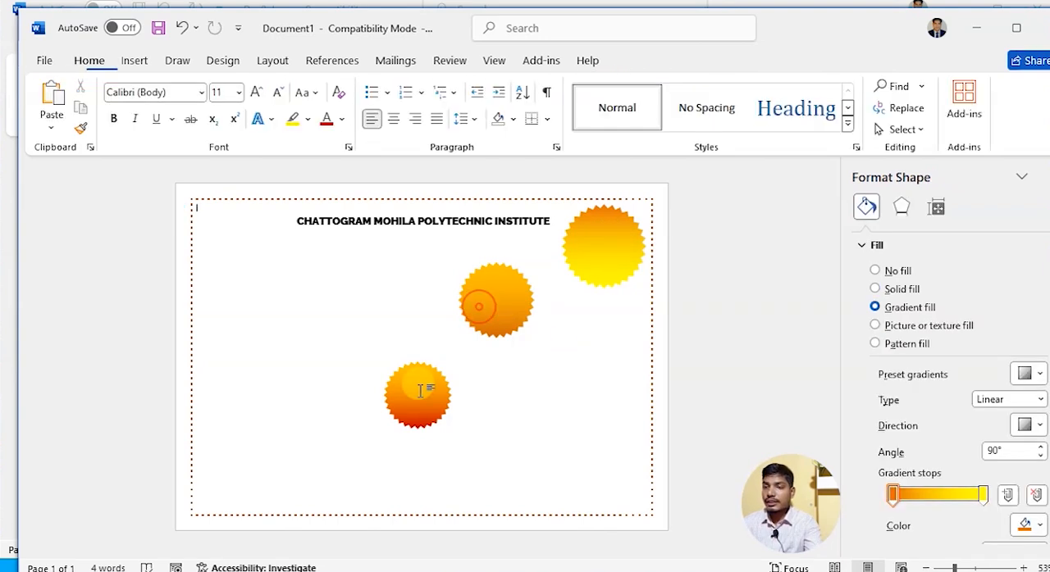
click(416, 397)
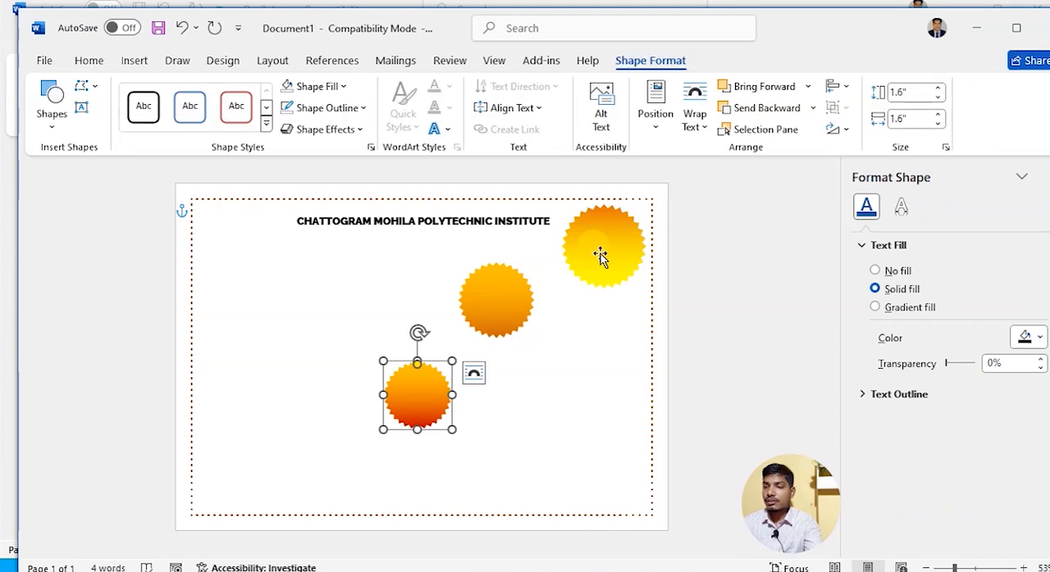
click(602, 256)
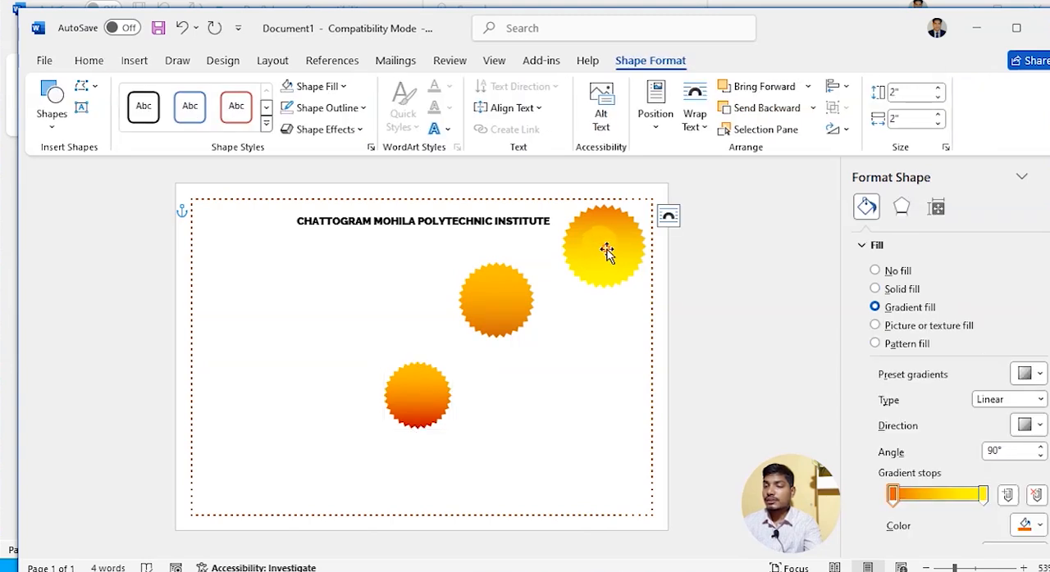
- Change the gradient type of the 1.6" star's fill to Radial
click(415, 416)
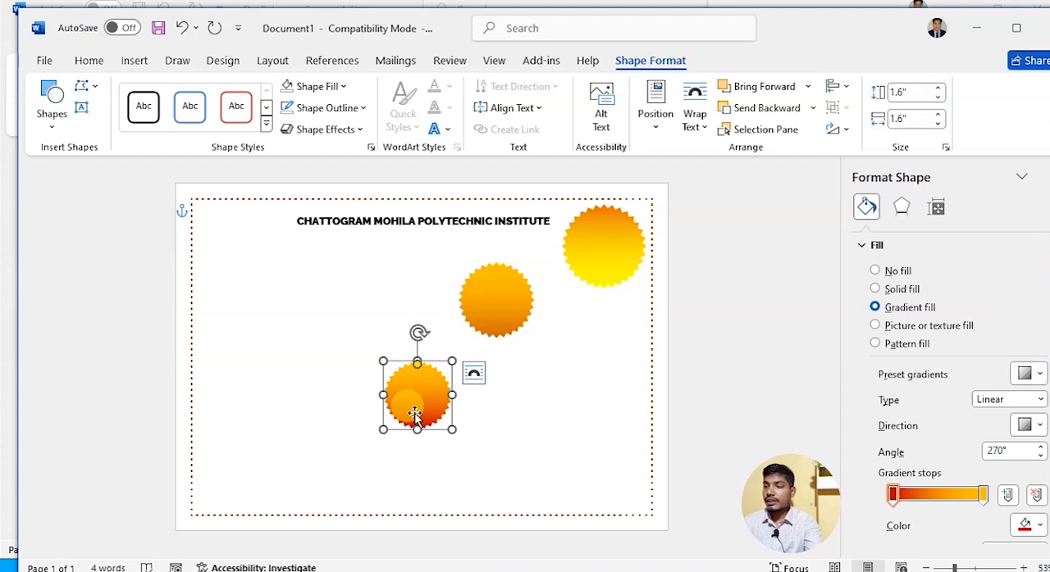
click(1031, 400)
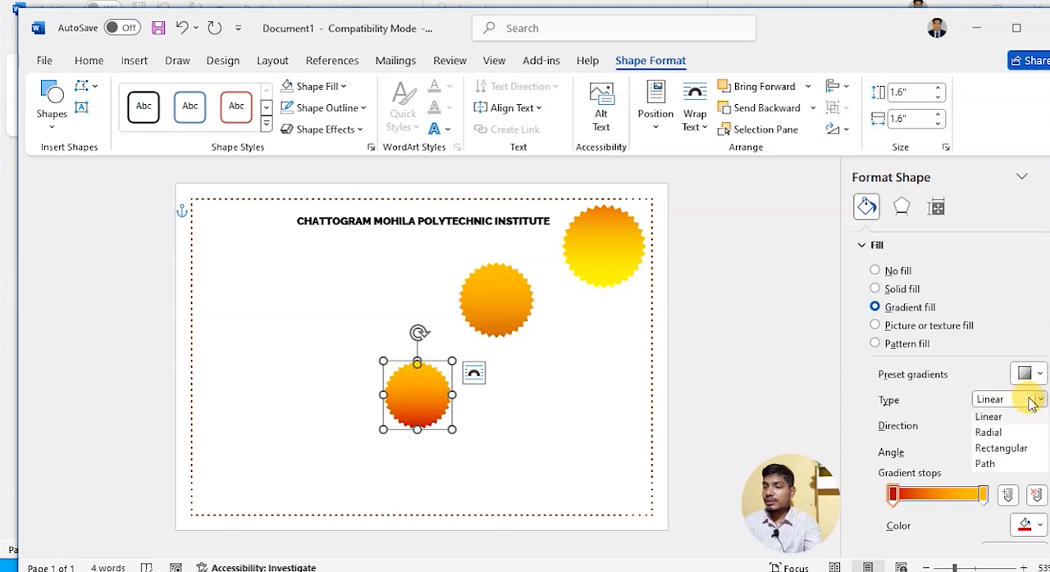
click(993, 429)
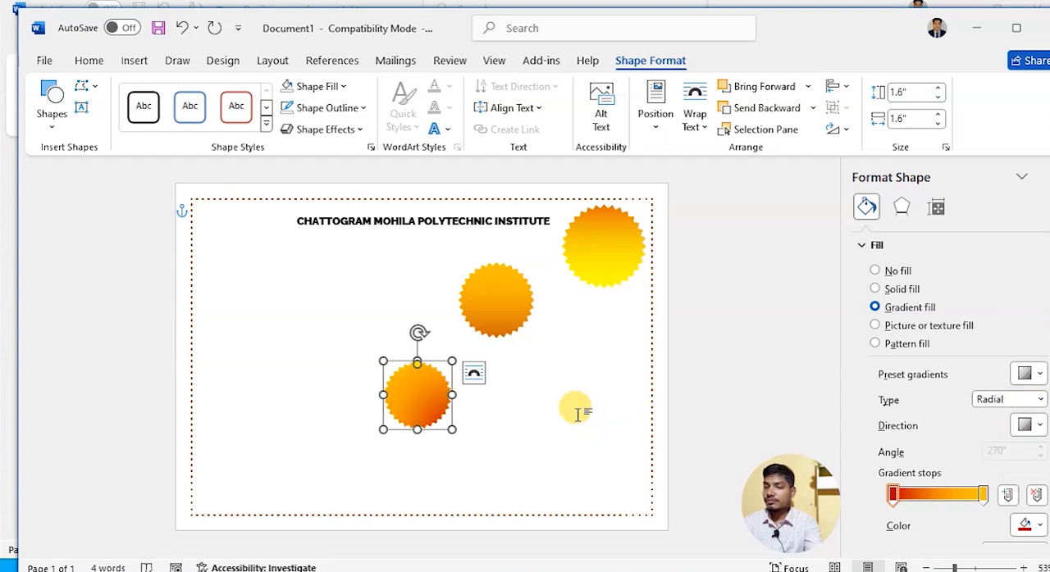
click(586, 406)
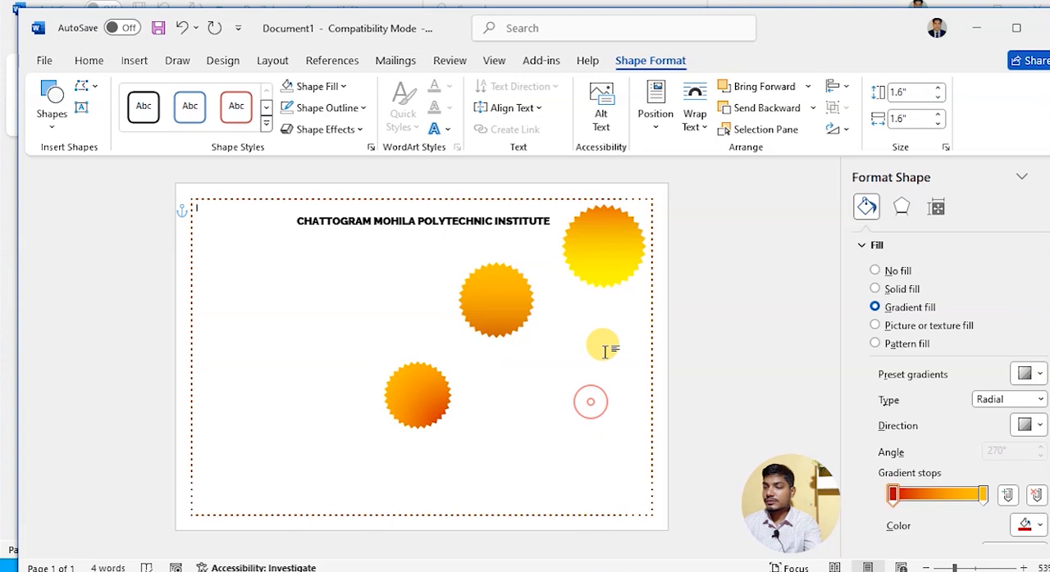
- Set the first gradient stop of the largest star to a light blue theme colour
click(604, 255)
click(609, 258)
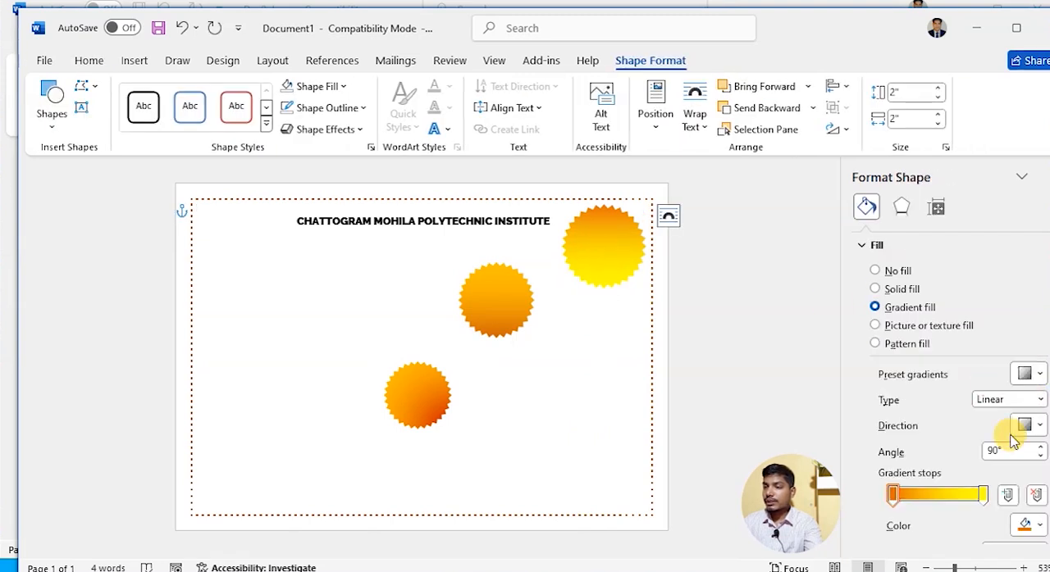
click(1029, 528)
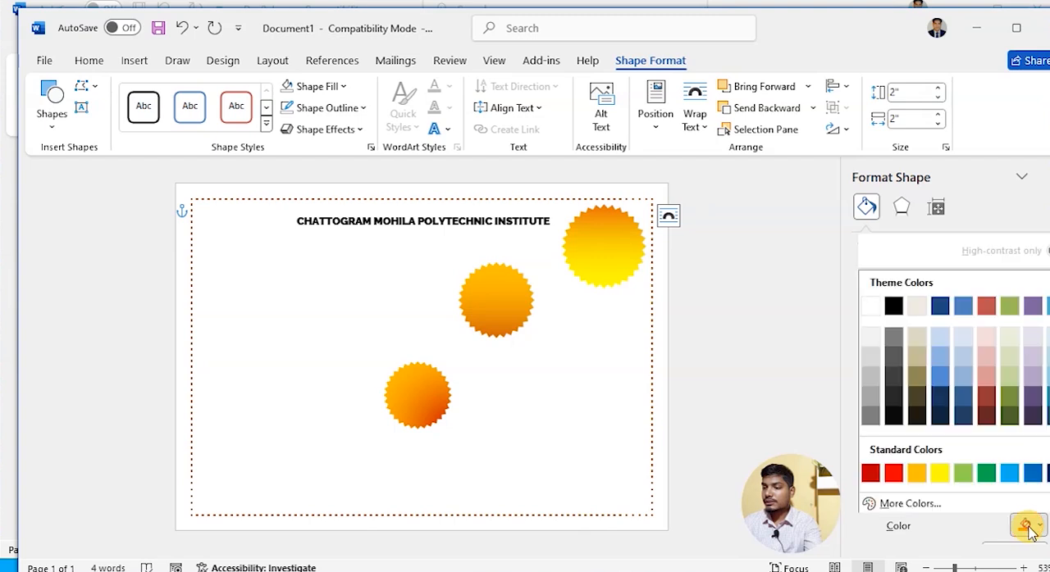
click(961, 374)
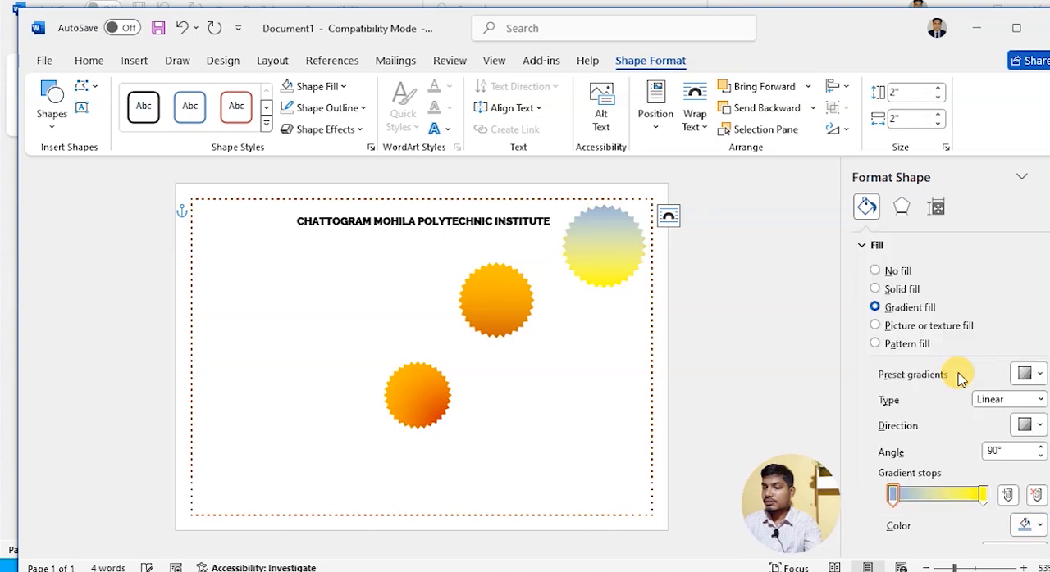
- Set both gradient stops of the largest star to dark blue theme colours, the first stop in the darkest shade
click(1027, 527)
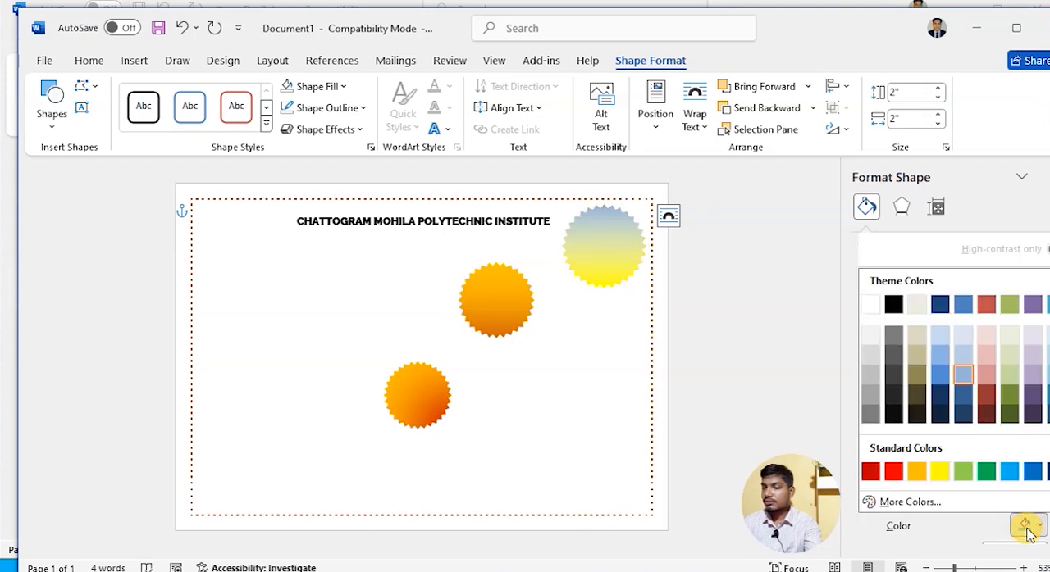
click(964, 414)
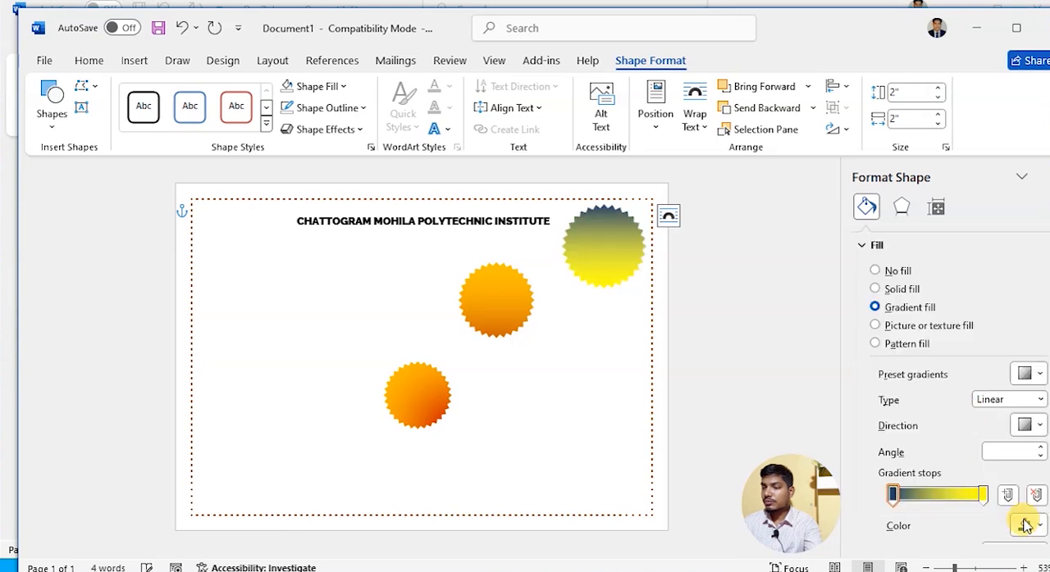
click(983, 497)
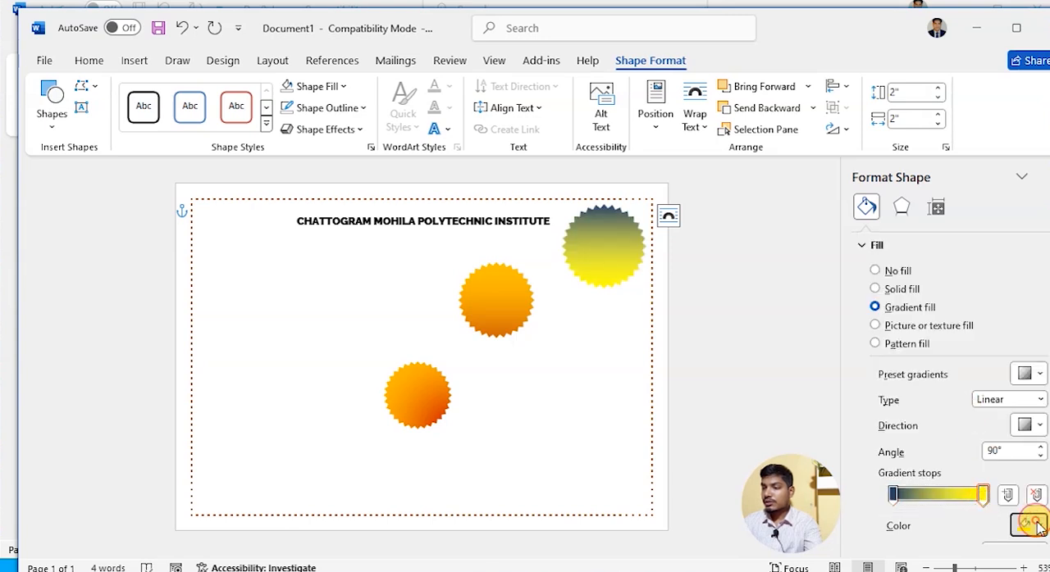
click(1036, 526)
click(939, 304)
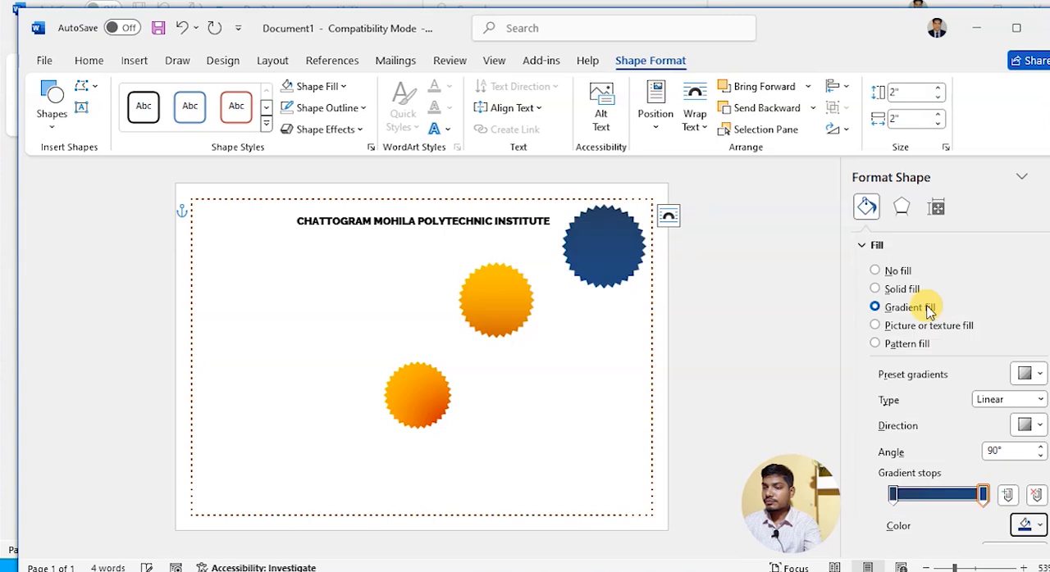
- Set the last gradient stop of the 1.8" star to standard red
click(485, 300)
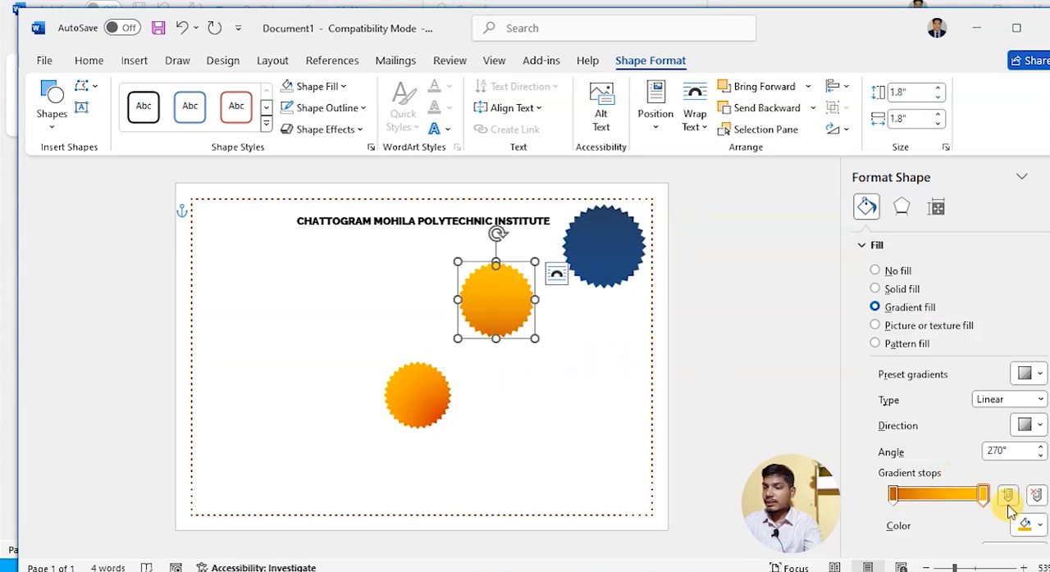
click(1027, 526)
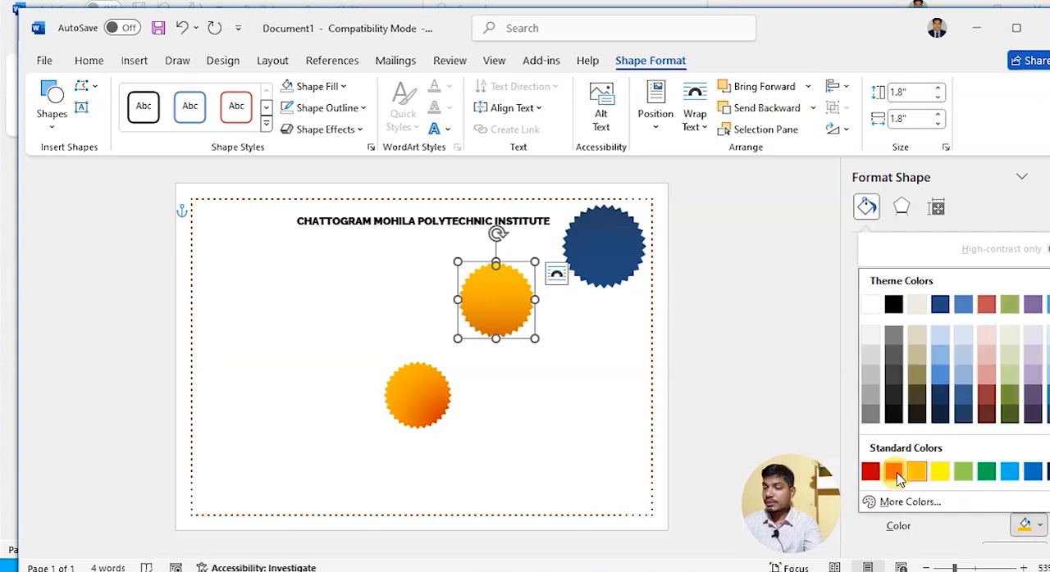
click(894, 537)
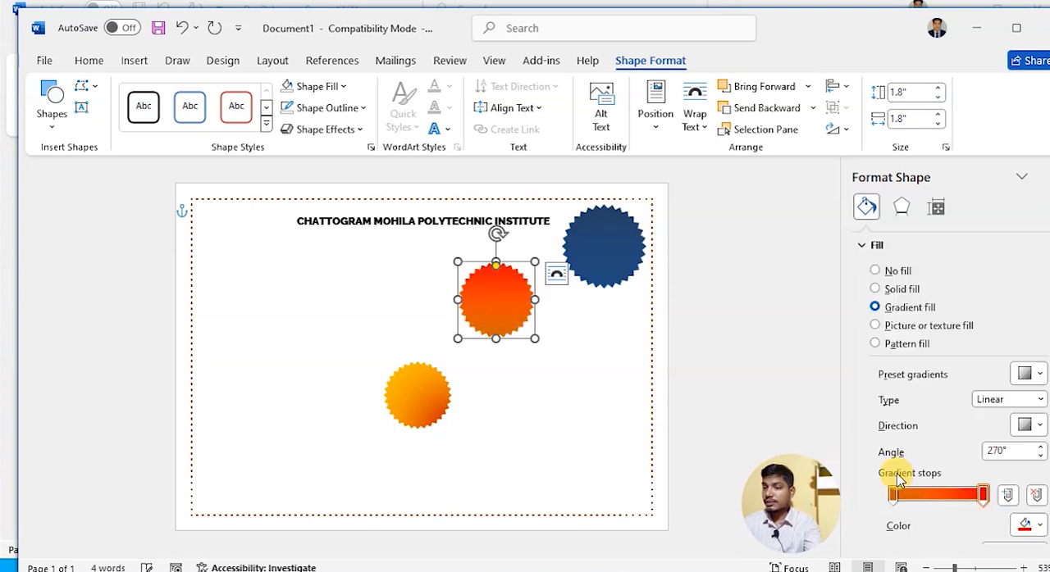
- Move the large blue star down beside the red star, clear of the heading, and close the formatting pane
click(598, 256)
click(511, 297)
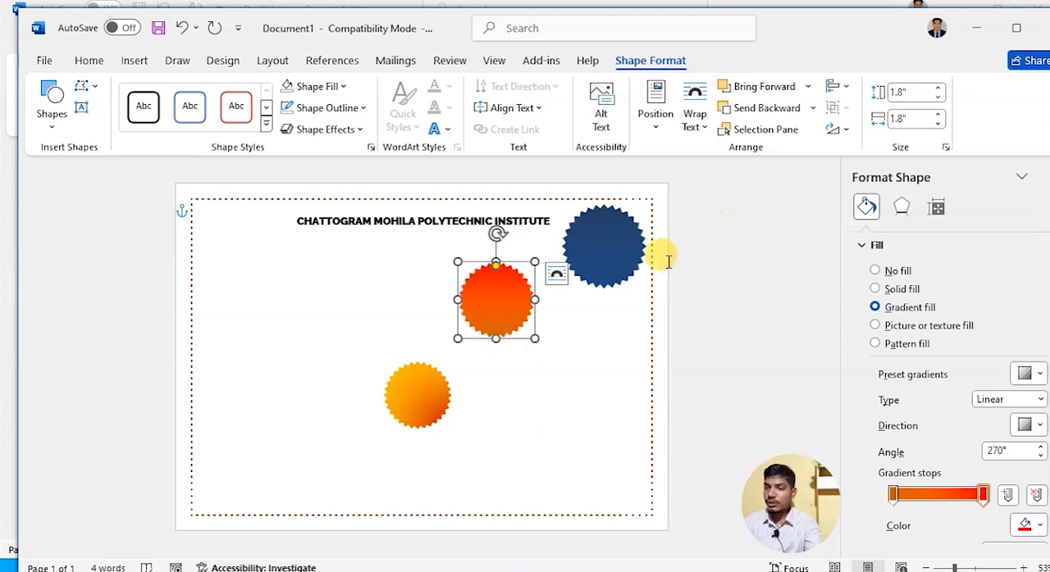
shift+click(623, 256)
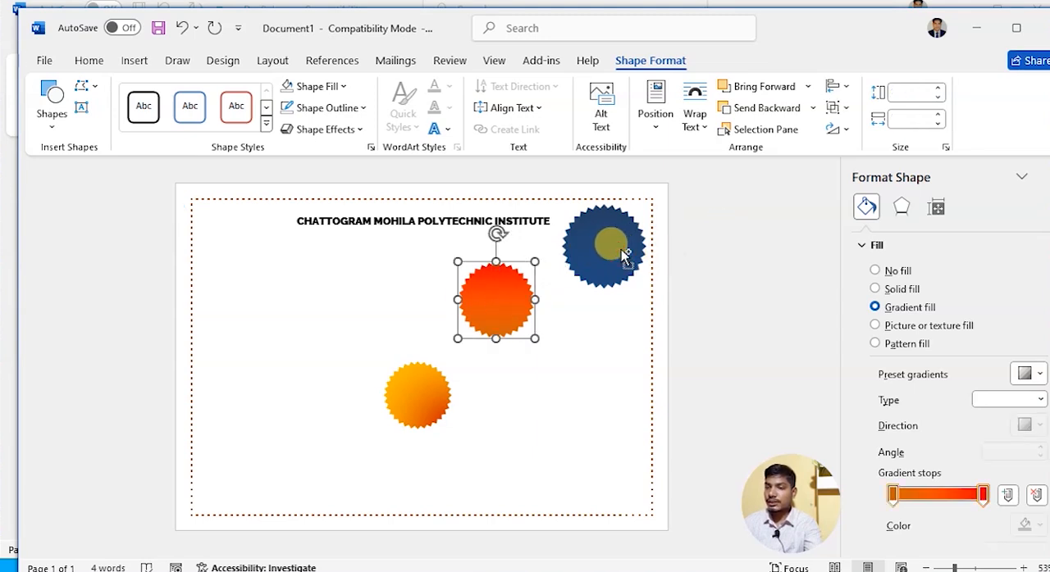
shift+click(602, 237)
click(586, 338)
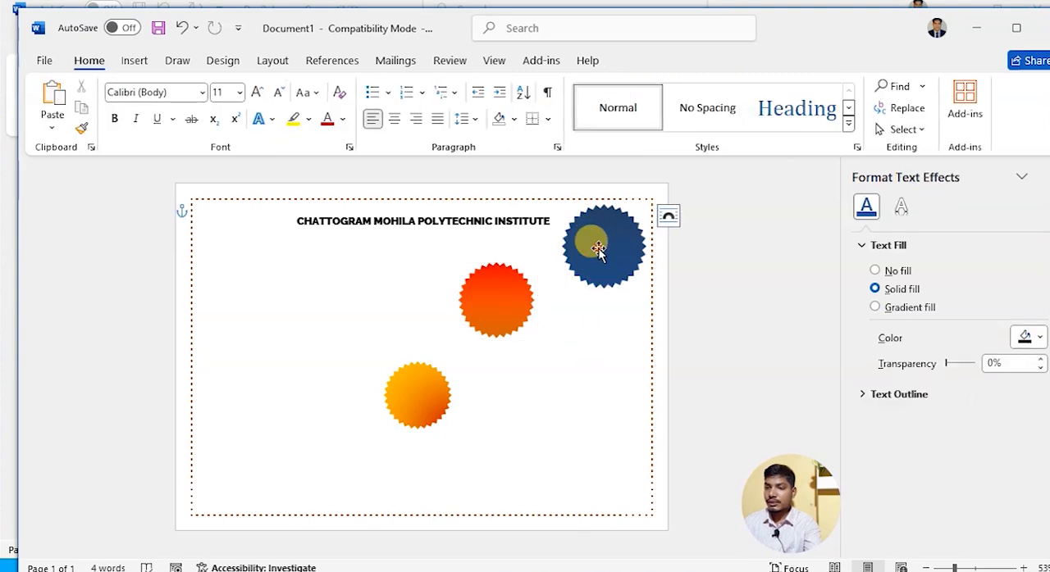
click(598, 250)
click(581, 353)
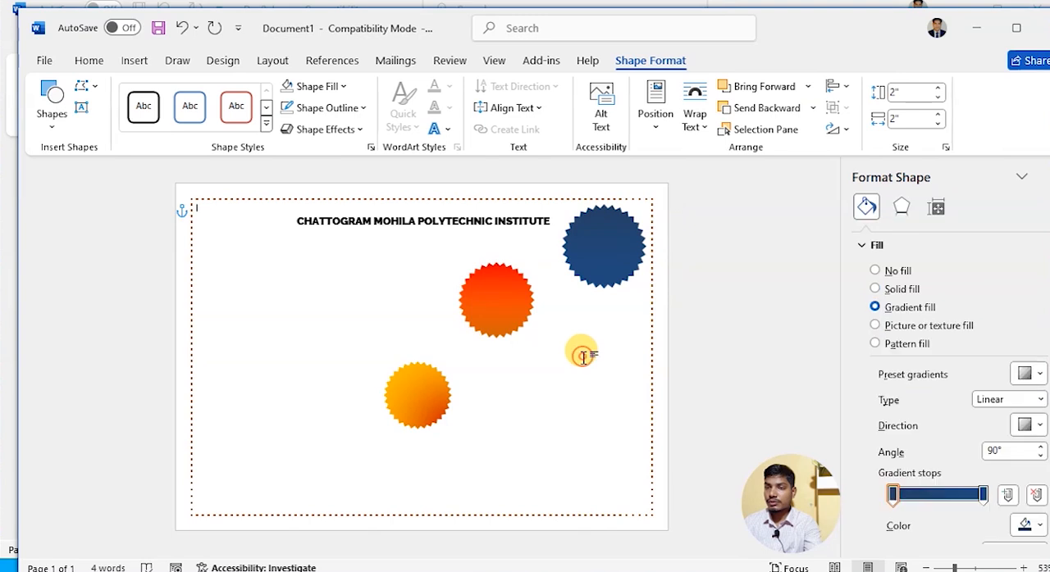
click(584, 249)
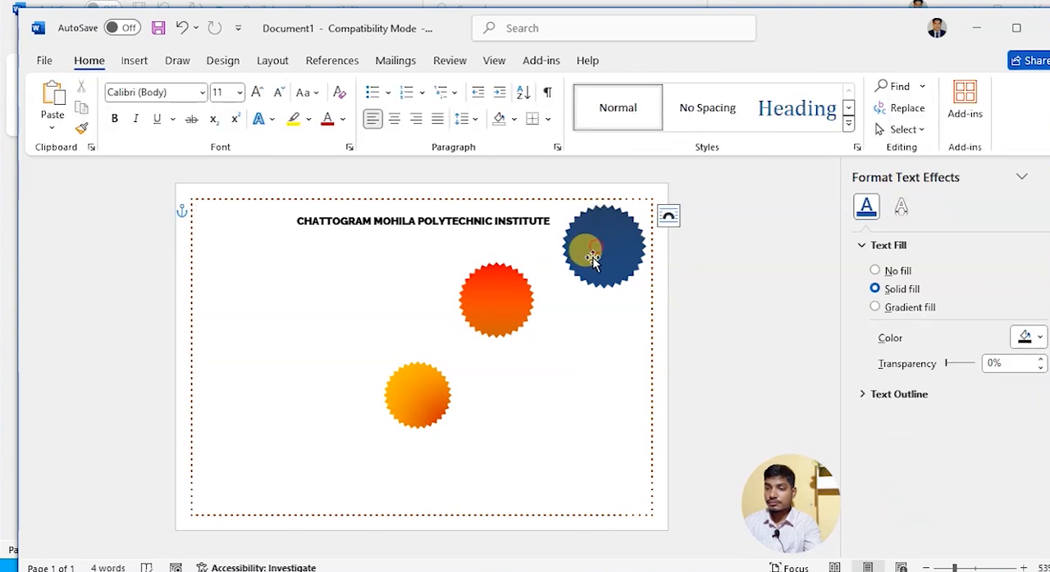
drag(604, 251, 593, 303)
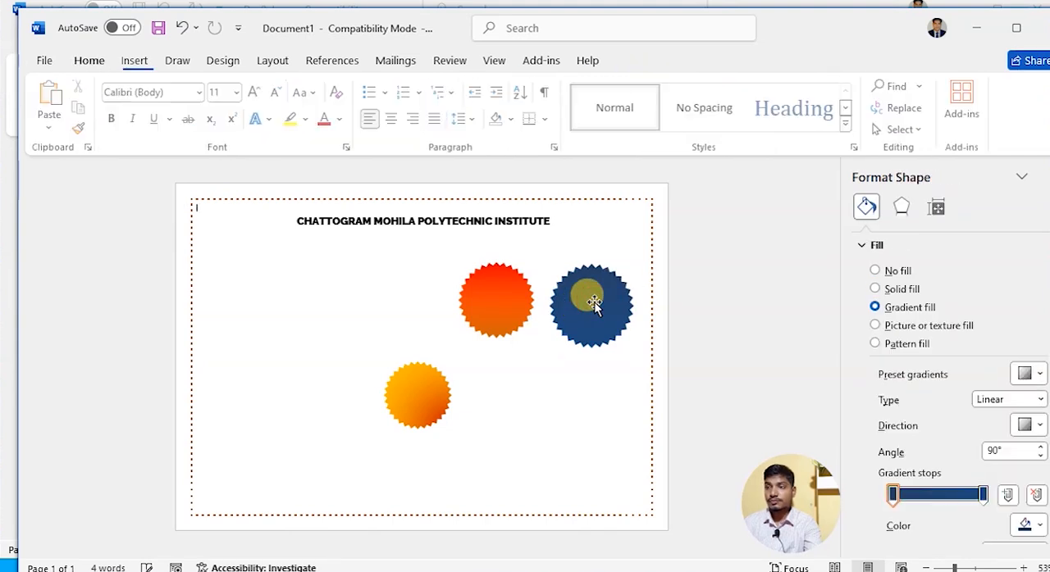
click(1044, 175)
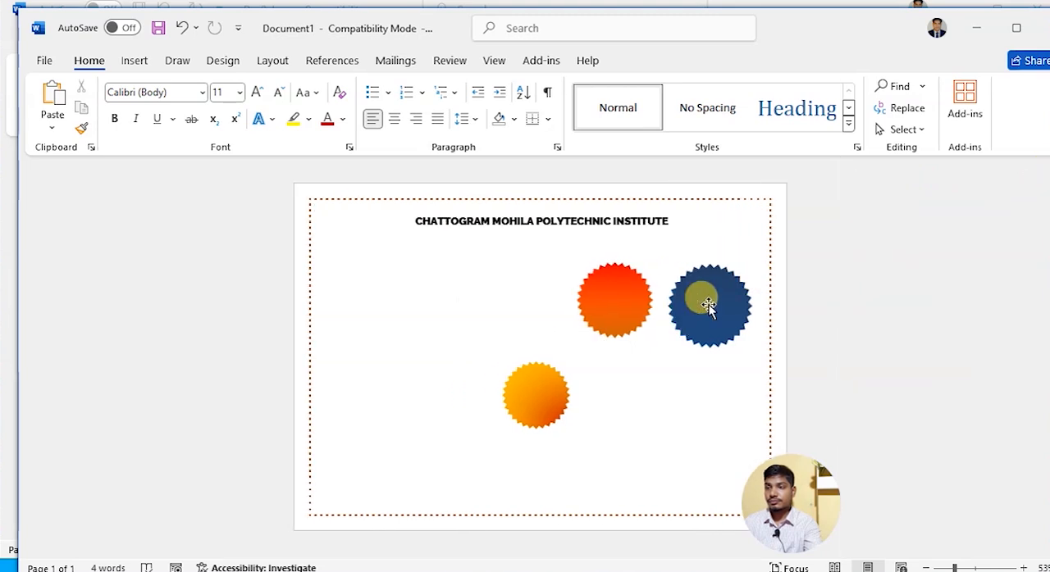
- Move the small orange star up so that it overlaps the lower edge of the red star
click(708, 305)
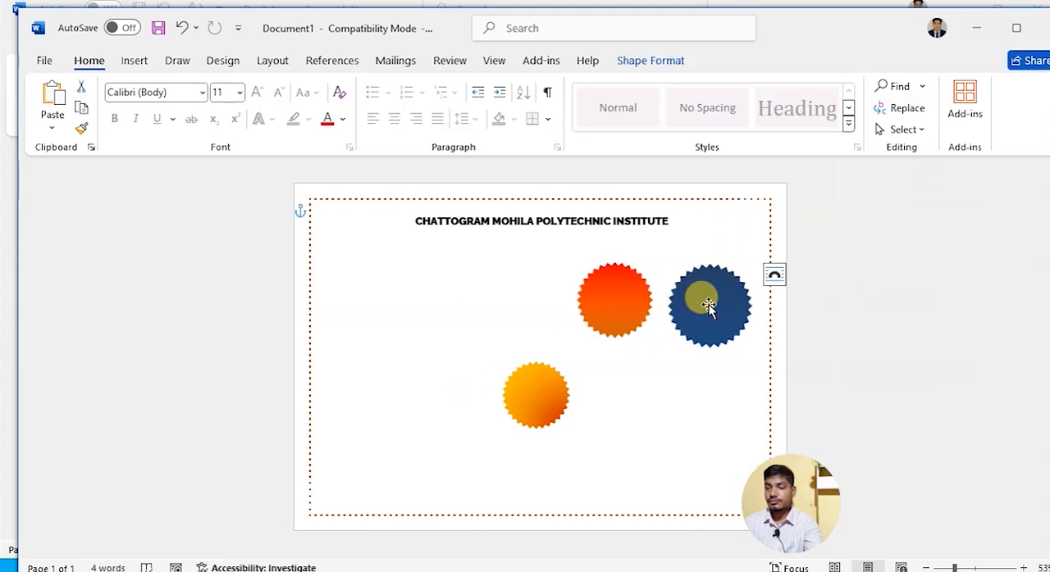
click(533, 403)
drag(544, 394, 644, 367)
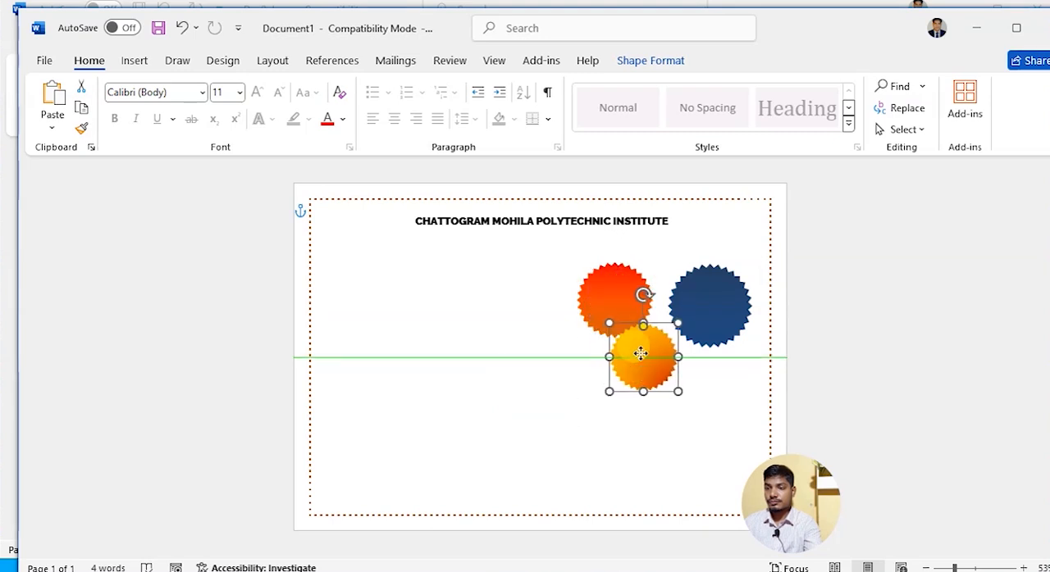
- Align the red and orange stars to each other with Align Center and Align Middle
shift+click(619, 301)
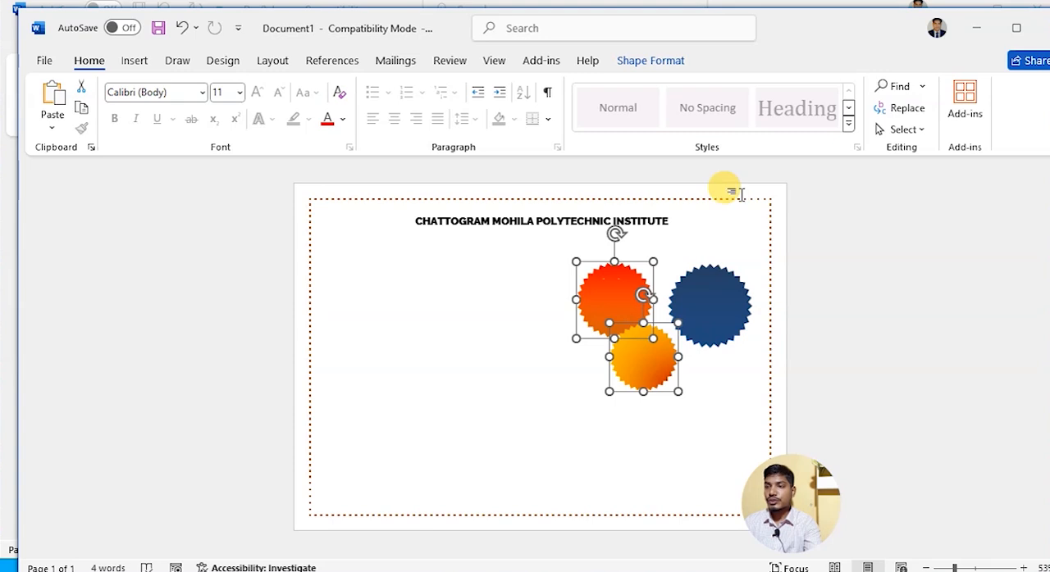
click(648, 65)
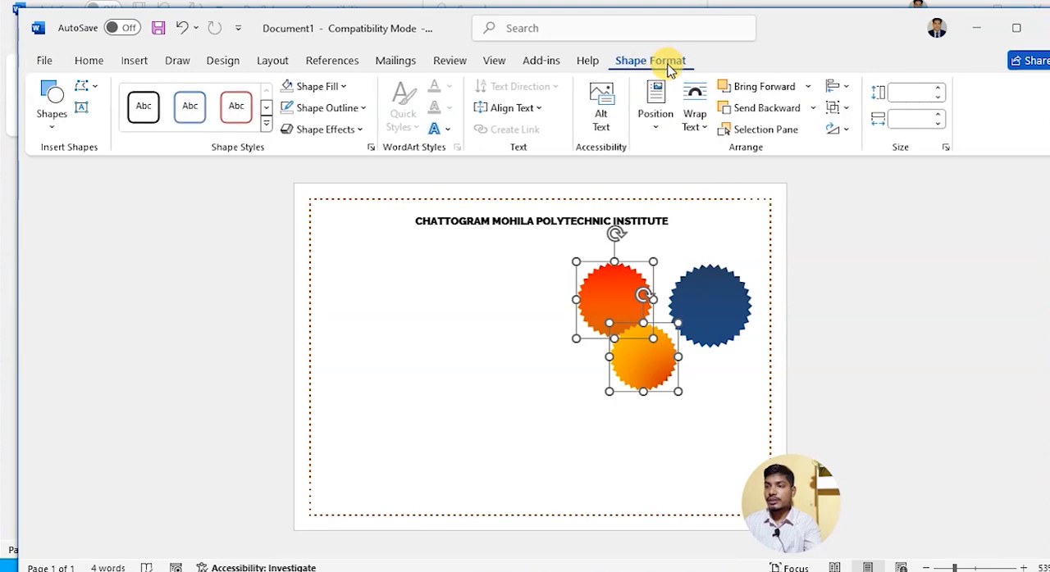
click(841, 88)
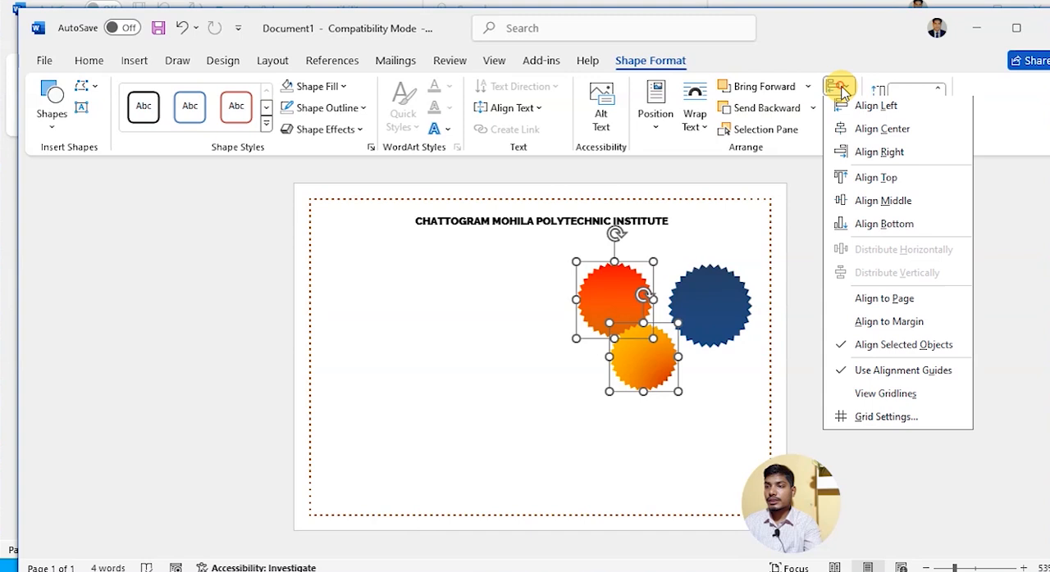
click(880, 136)
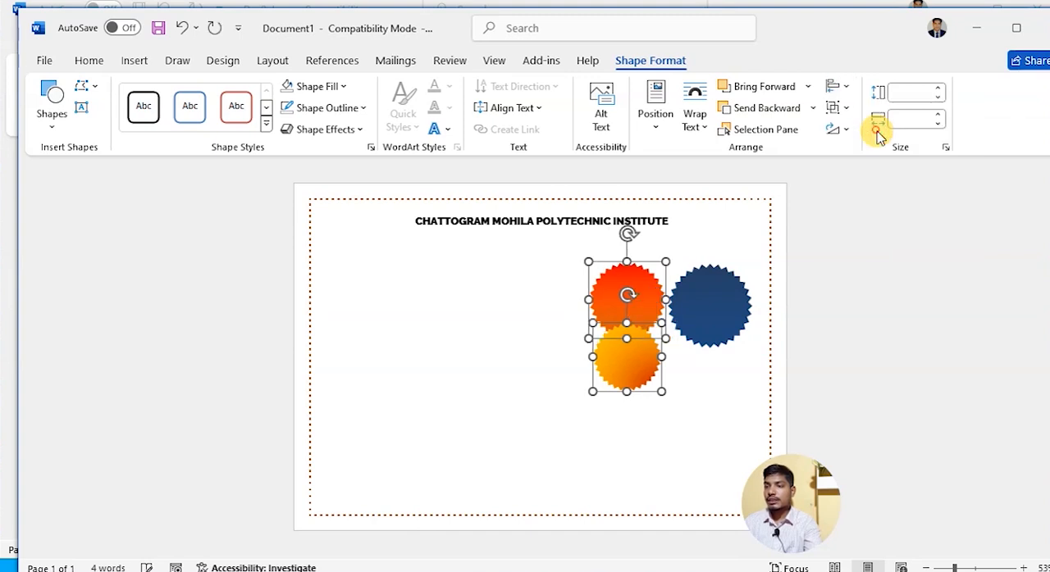
click(844, 90)
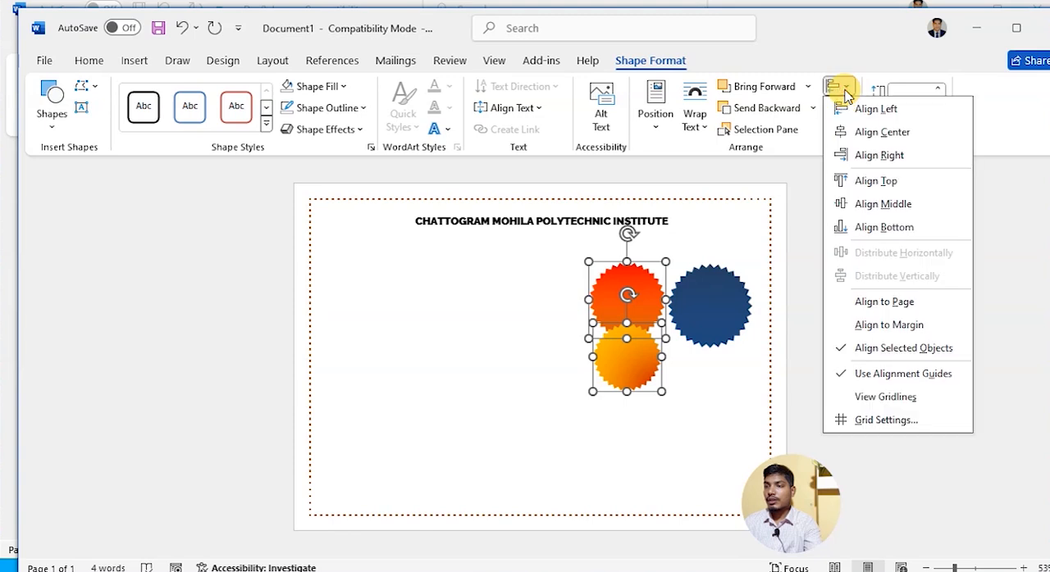
click(877, 202)
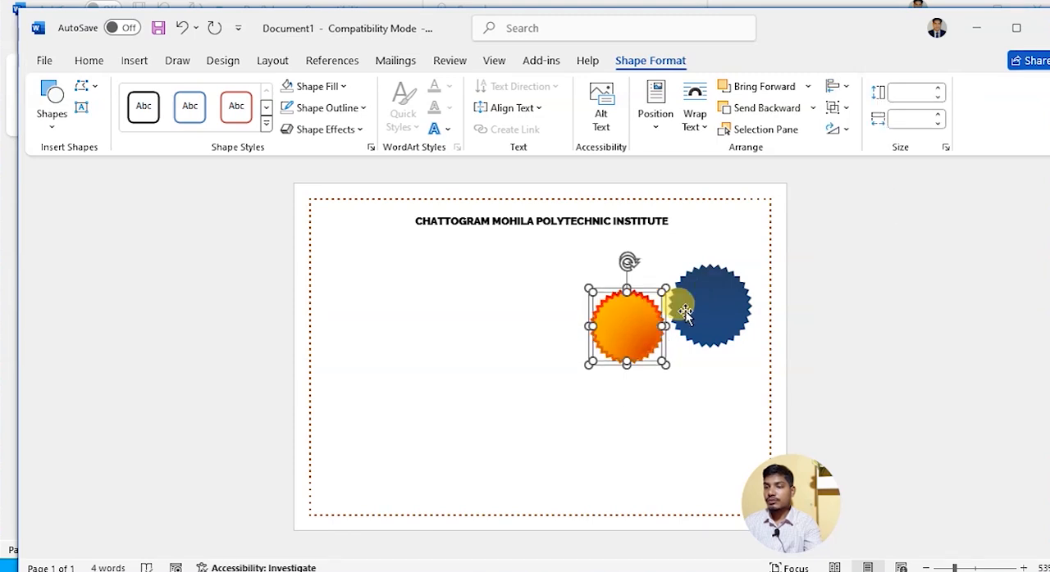
- Try to place the aligned red and orange stars over the blue star by hand, and undo the move
drag(627, 327, 711, 305)
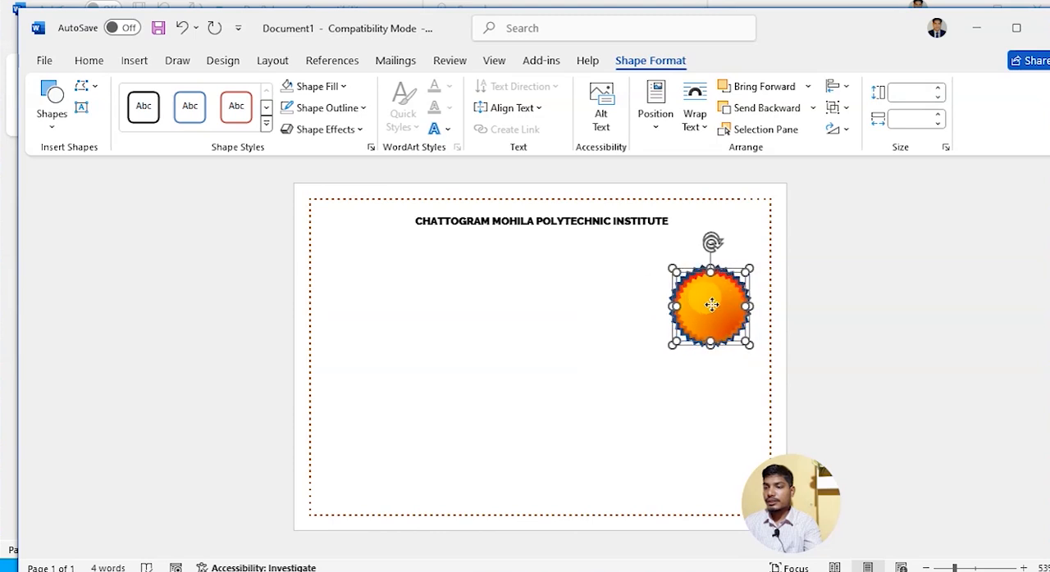
click(703, 390)
mouse_move(704, 304)
mouse_down()
mouse_move(714, 359)
mouse_move(710, 304)
mouse_up()
key(ctrl+z)
- Select the blue and orange stars and align them to each other with Align Center and Align Middle
click(717, 384)
click(712, 304)
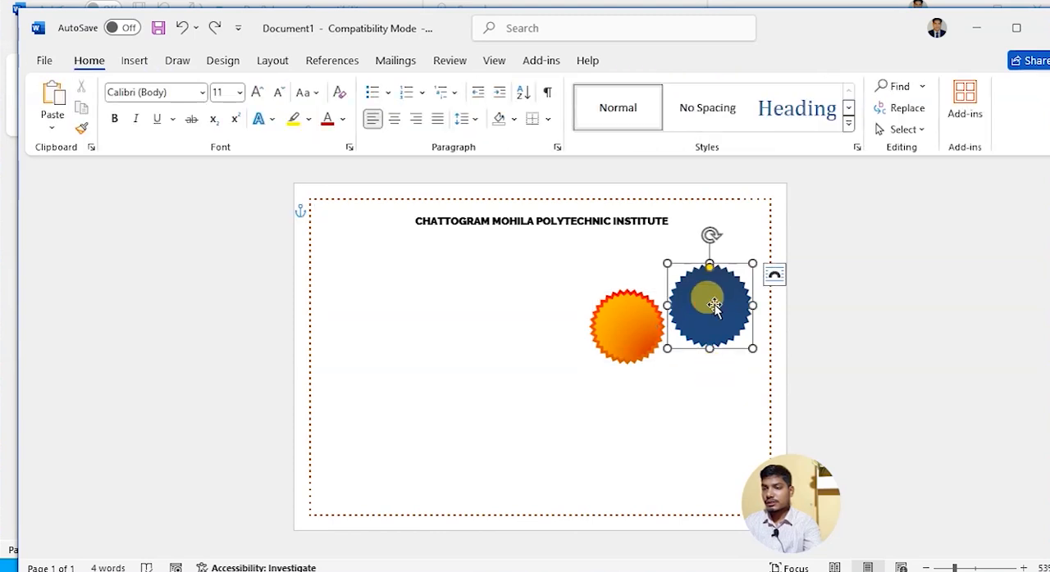
shift+click(625, 306)
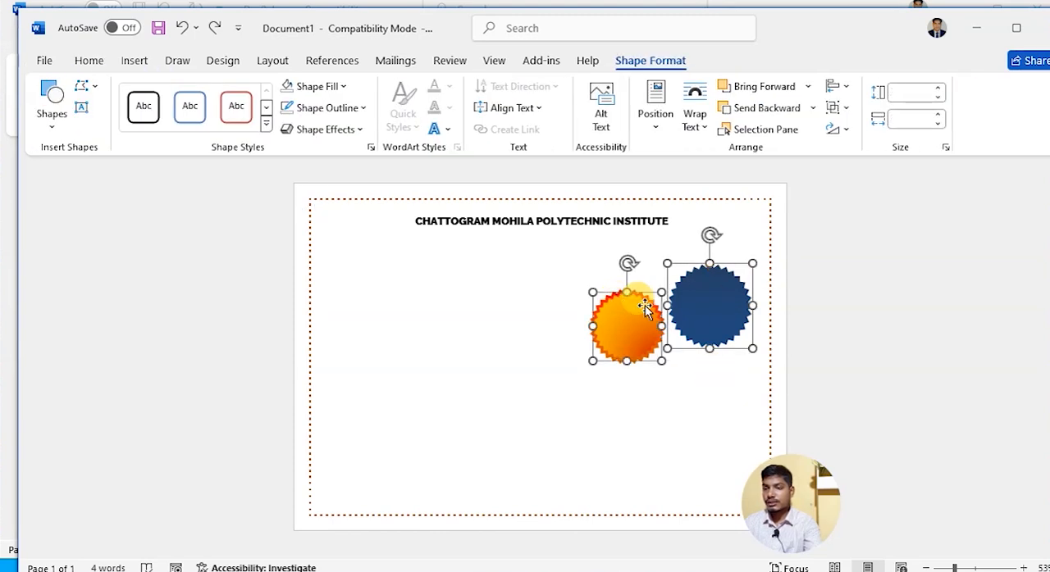
click(838, 86)
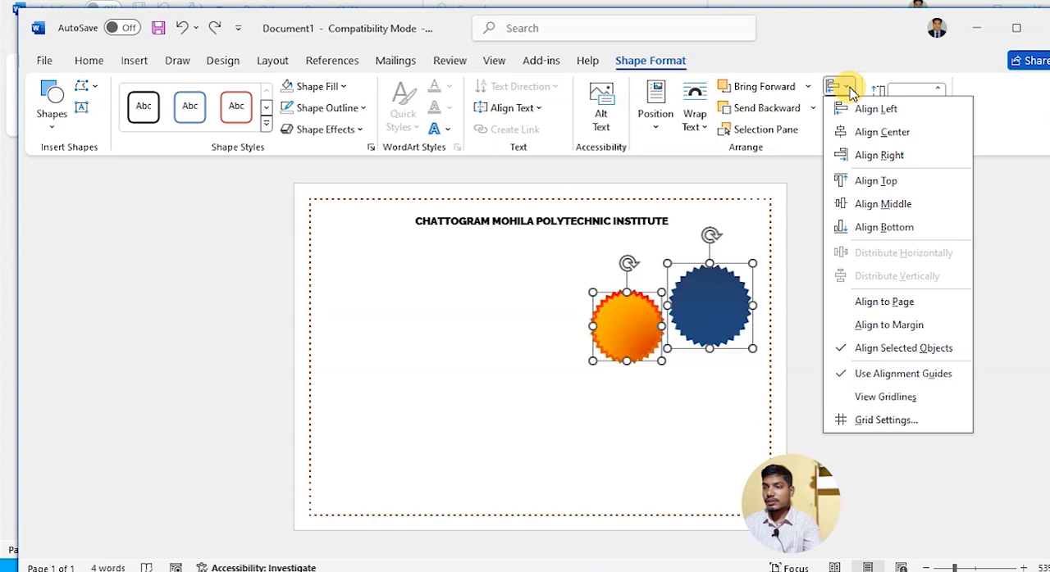
click(883, 132)
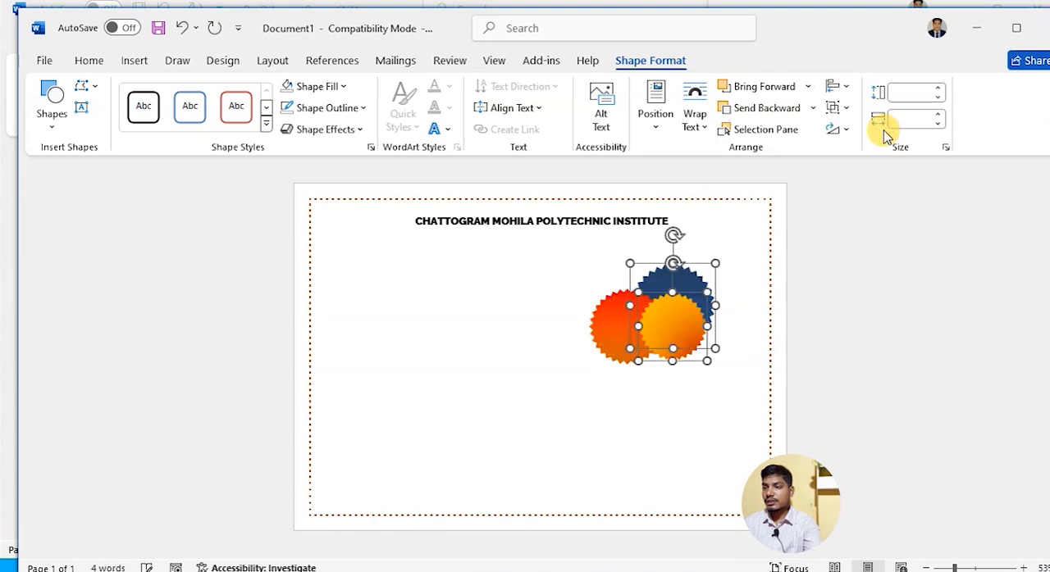
click(838, 86)
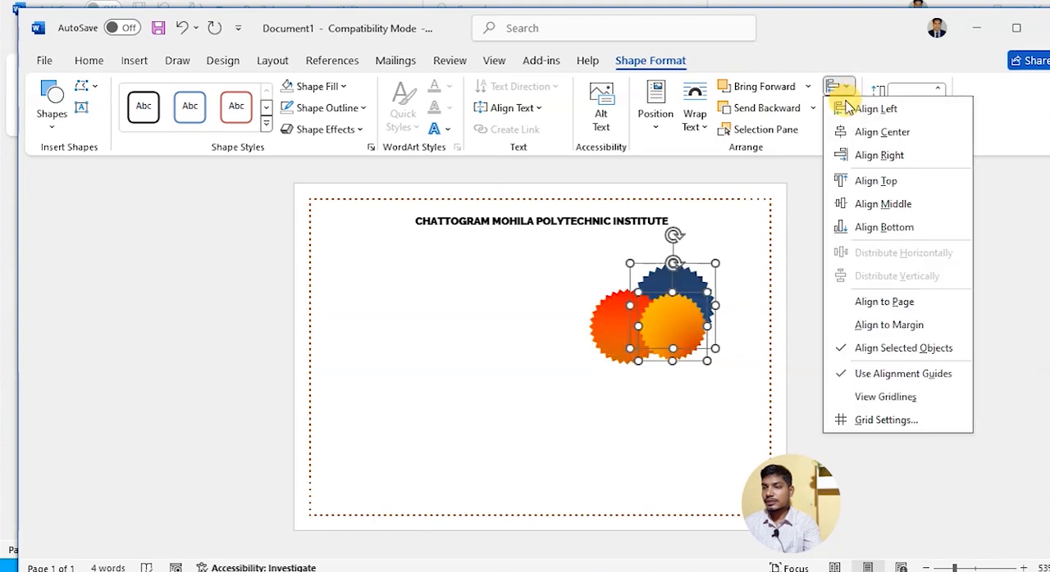
click(871, 205)
click(738, 400)
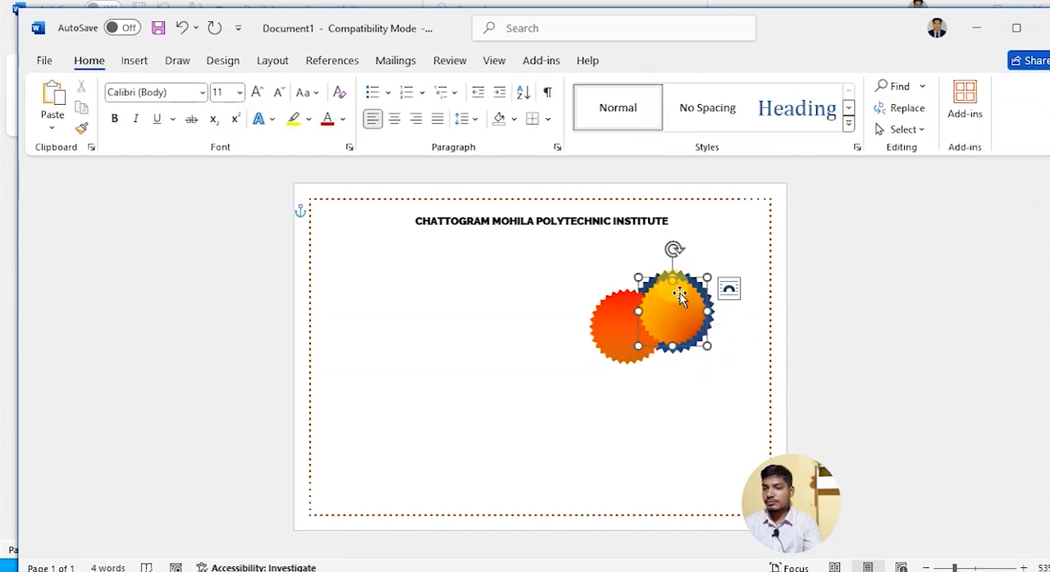
- Center the orange star on the red star again, aligning the two both horizontally and vertically
shift+click(621, 330)
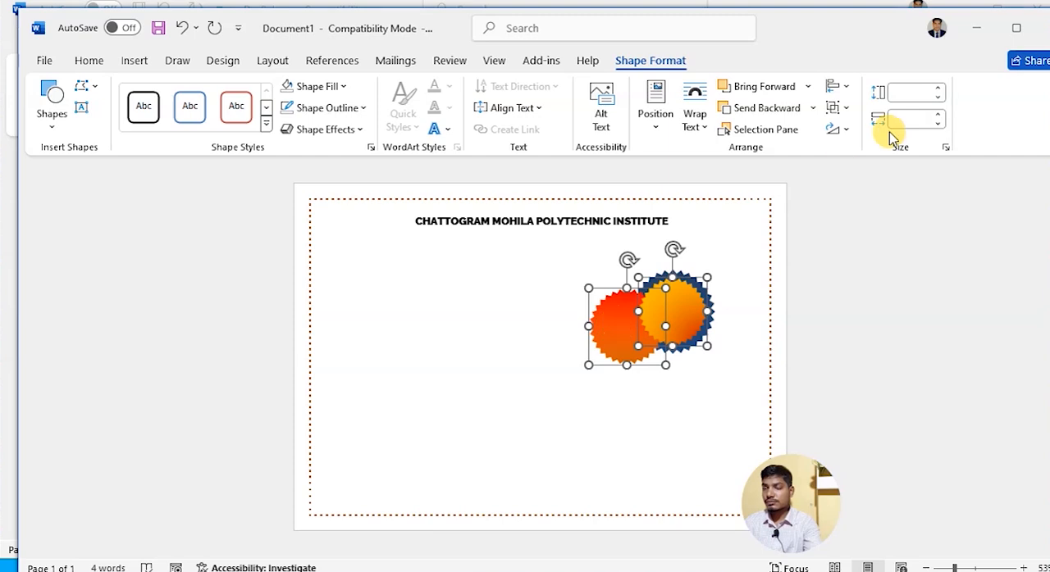
click(844, 90)
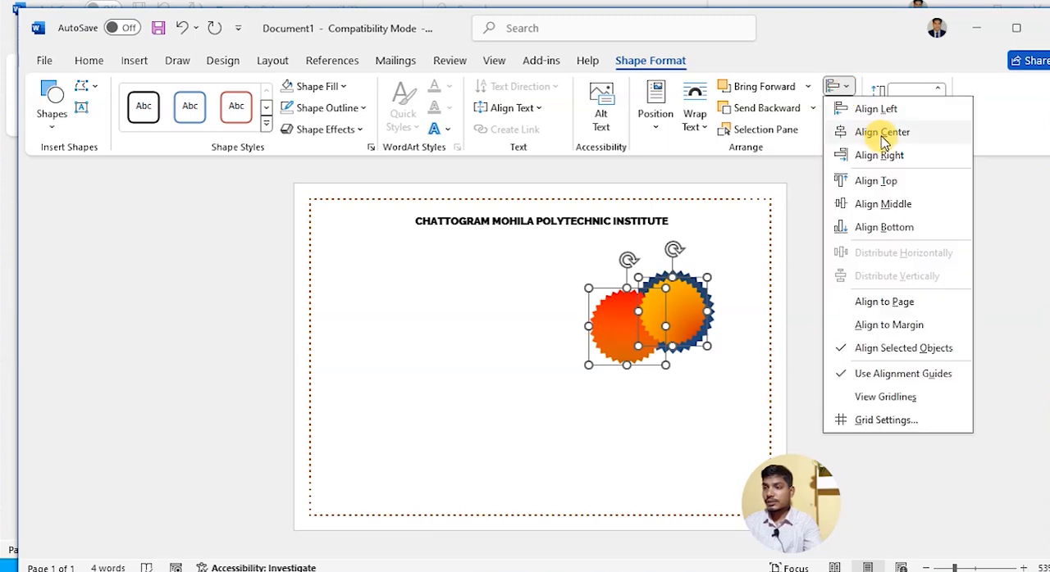
click(853, 131)
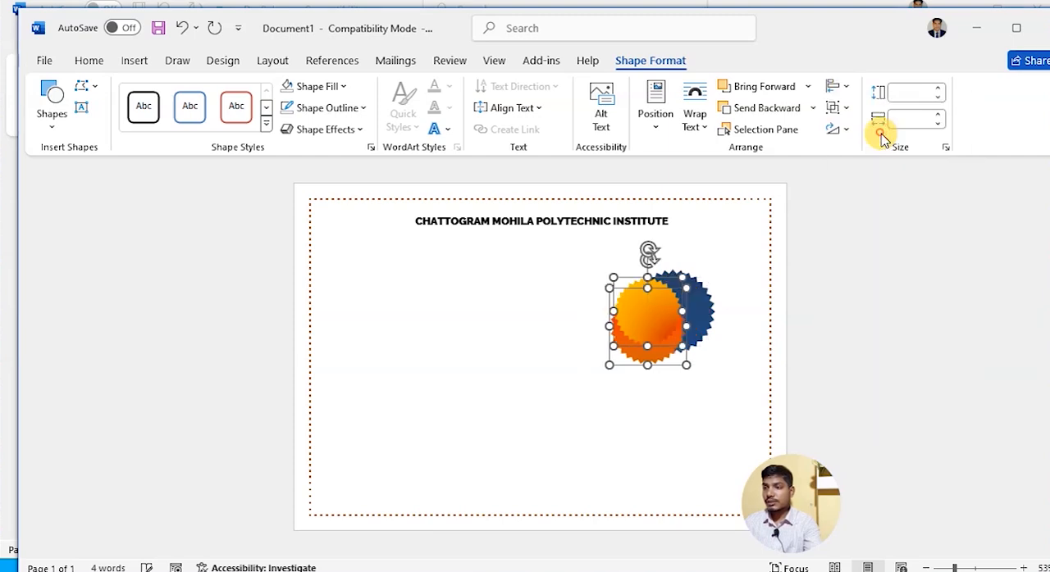
click(847, 89)
click(887, 206)
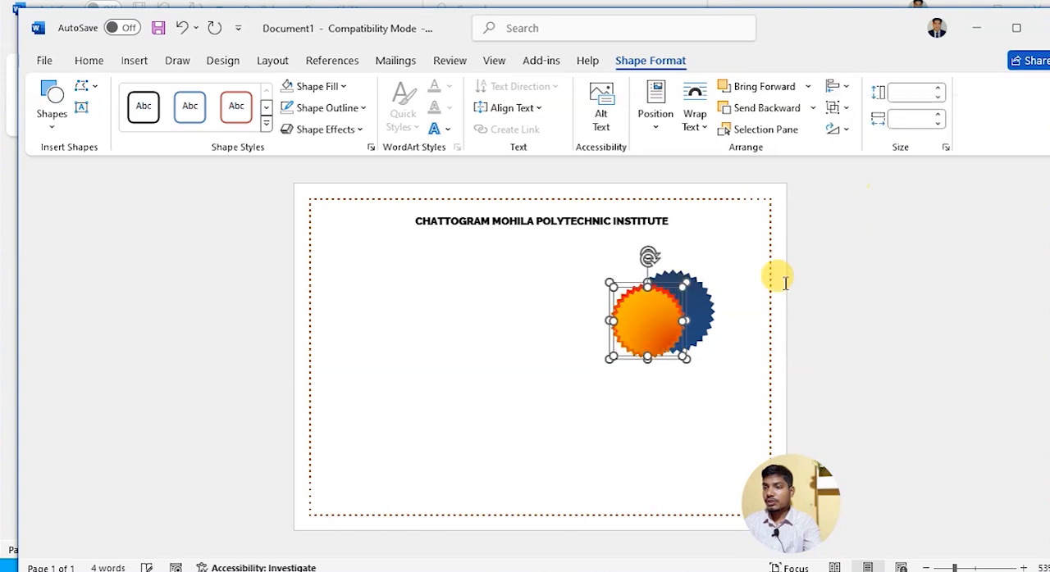
- Group the aligned red and orange stars into one object
right_click(664, 314)
mouse_move(750, 331)
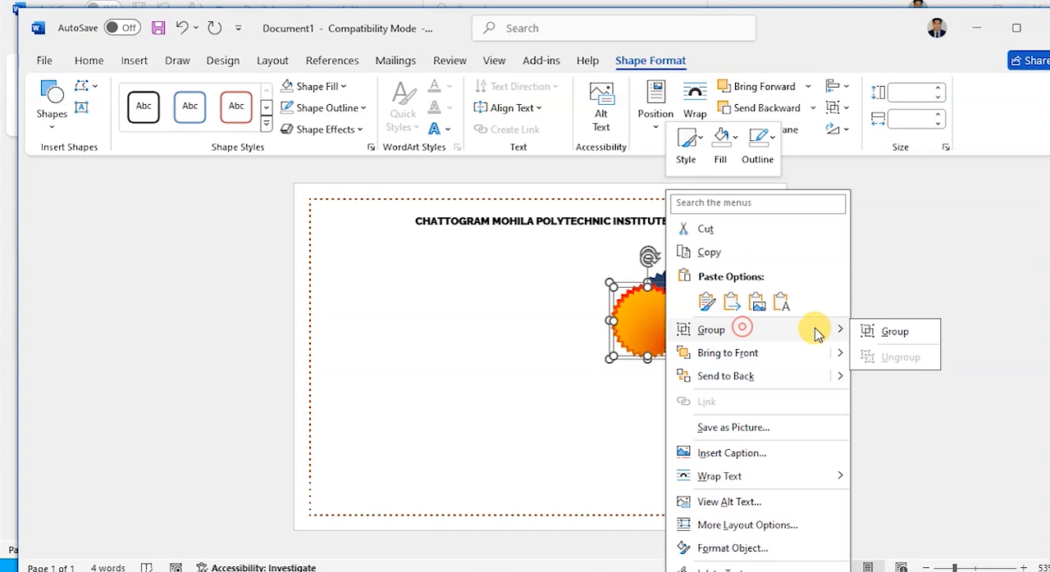
click(880, 333)
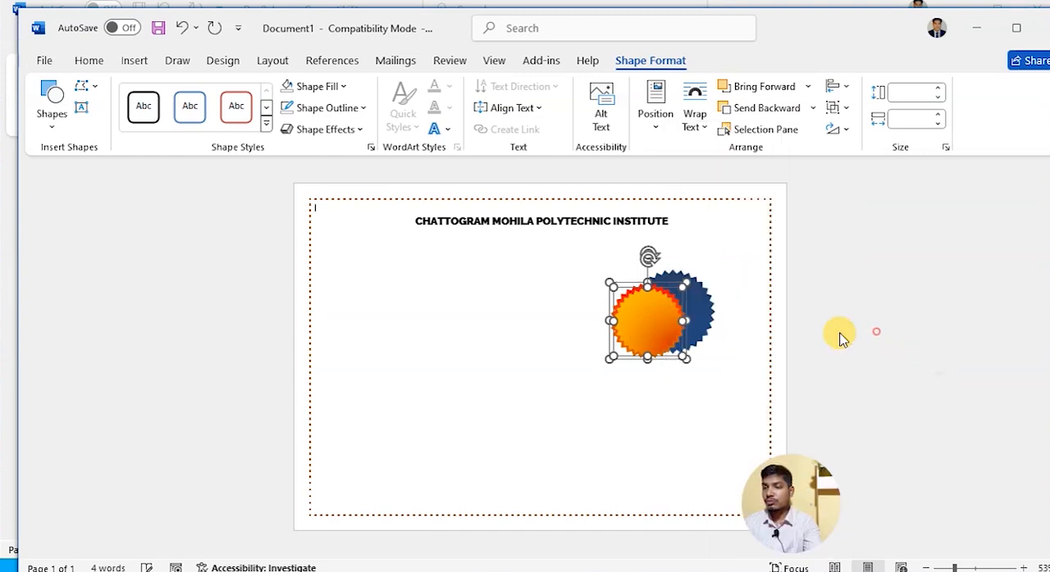
- Select the grouped red and orange stars together with the blue star, and align them with Align Center and Align Middle
click(652, 320)
shift+click(704, 301)
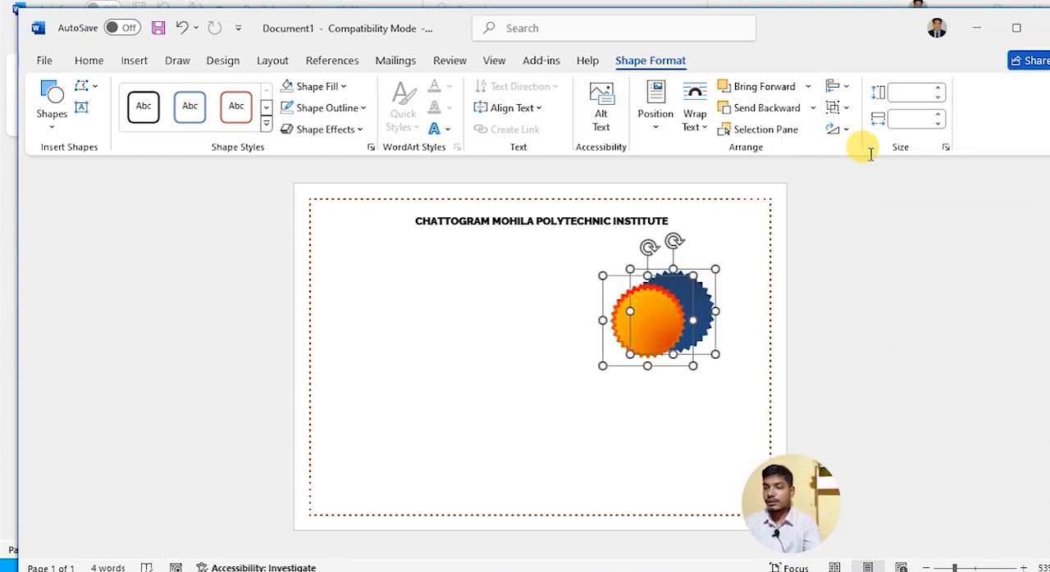
click(840, 87)
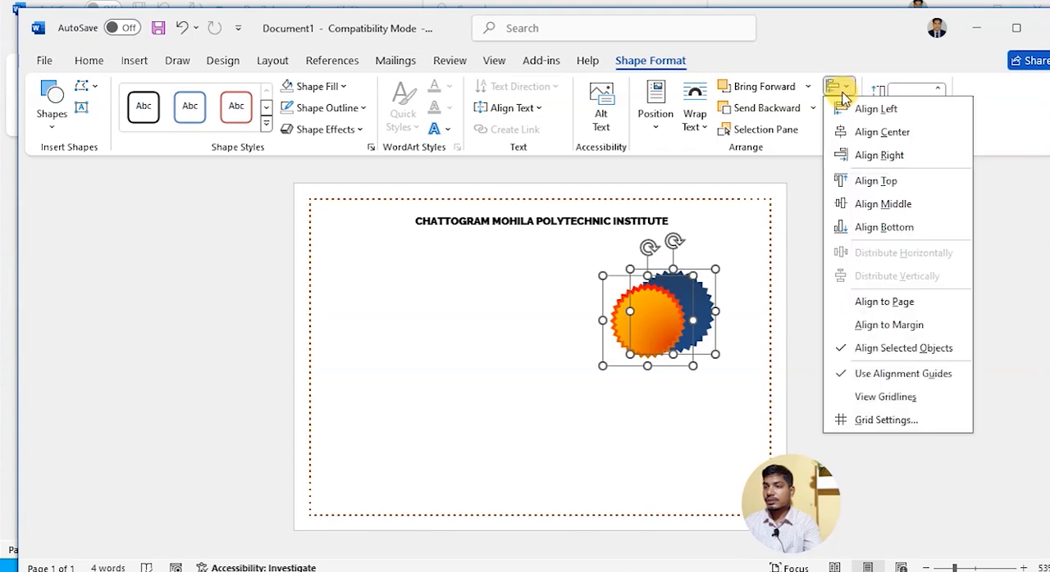
click(869, 132)
click(842, 88)
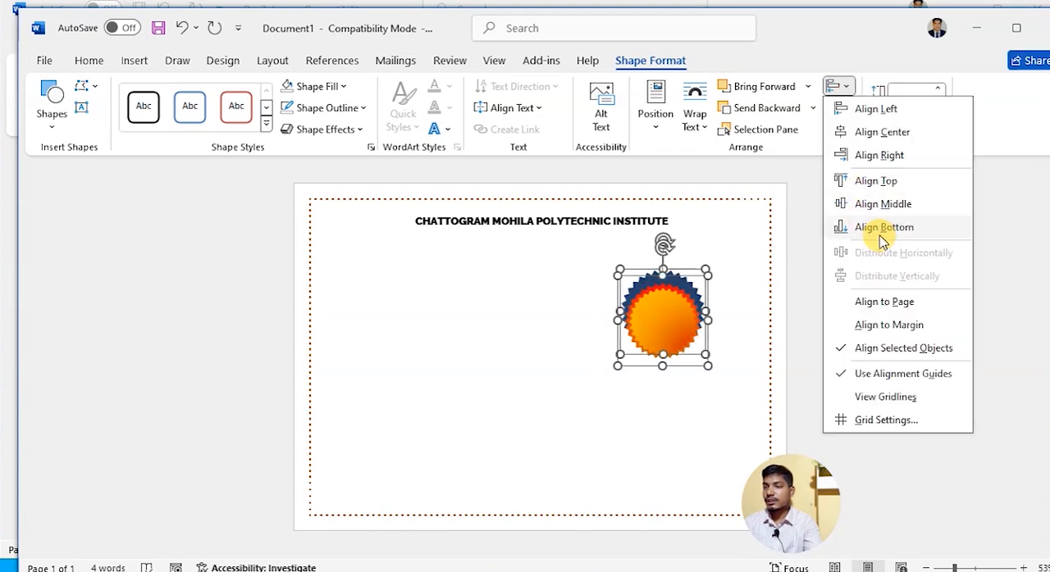
click(880, 205)
- Move the aligned stars to the upper-right corner inside the border, group them into one seal, and fine-tune its position
drag(671, 316, 716, 264)
right_click(716, 261)
mouse_move(821, 331)
click(926, 329)
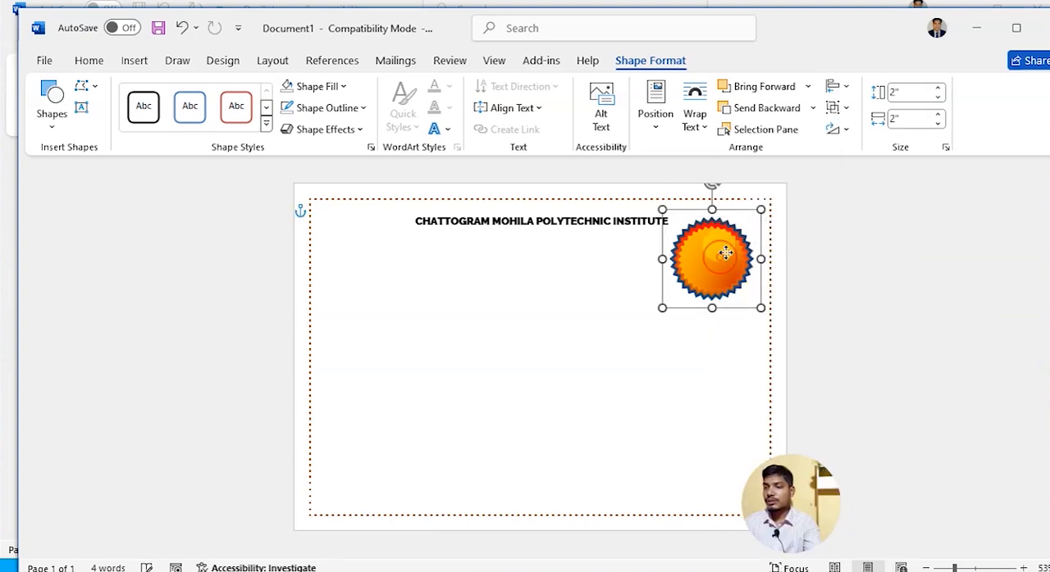
drag(726, 254, 730, 244)
click(681, 354)
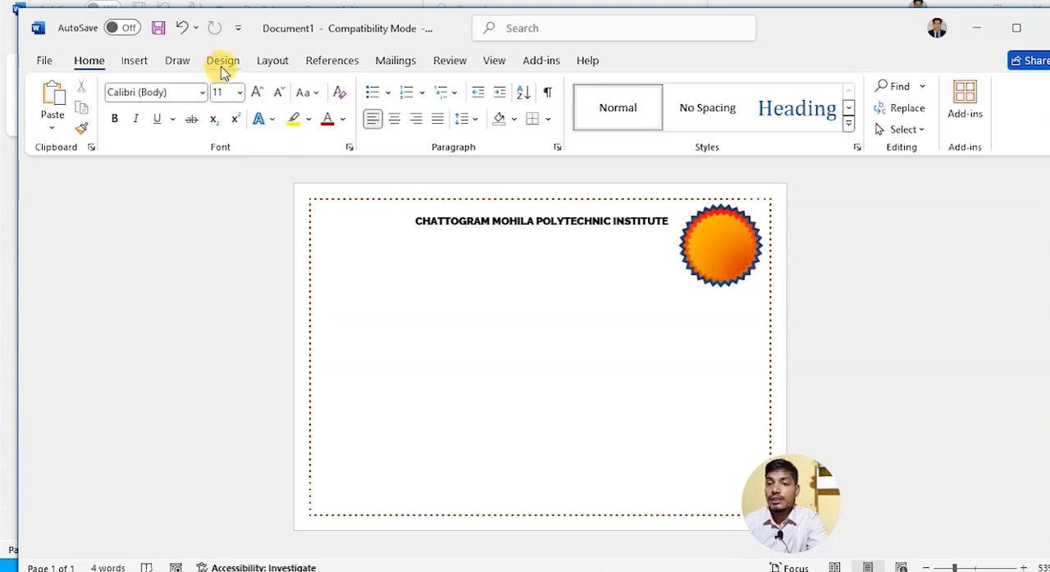
- Draw a rectangle about 7.47" high and 1.22" wide along the inside of the certificate's left border
click(135, 64)
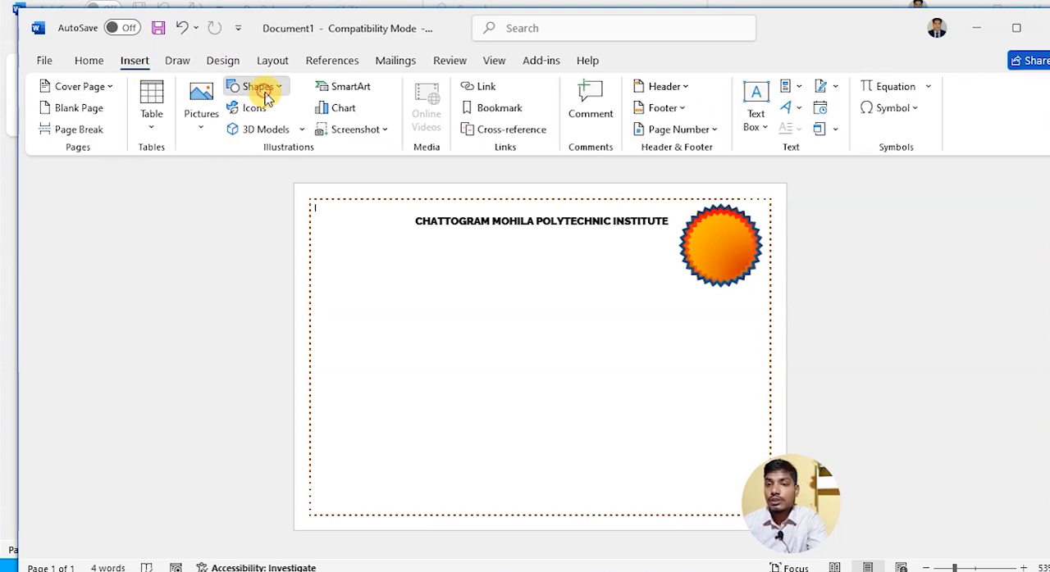
click(261, 88)
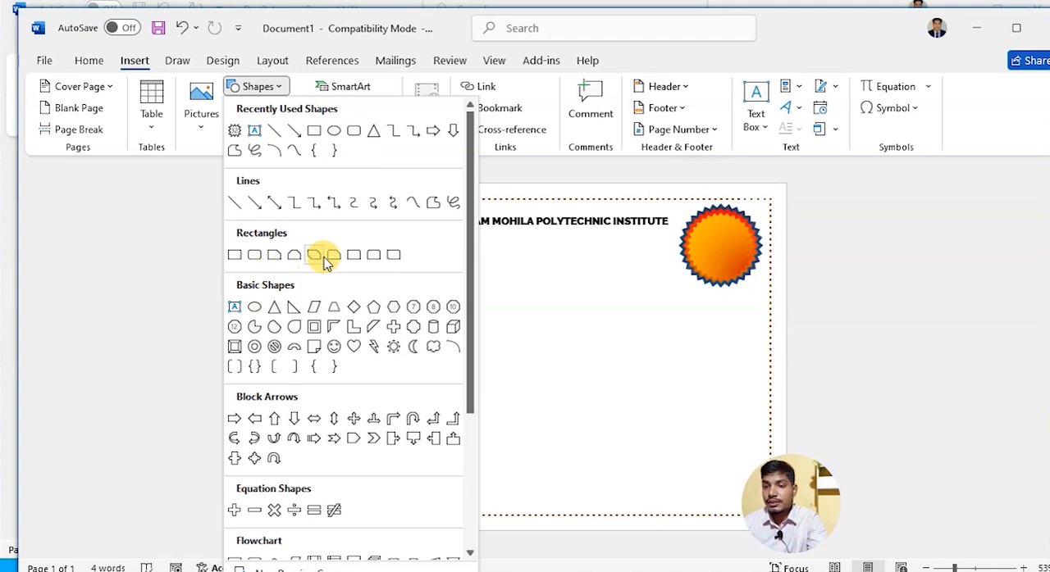
click(313, 131)
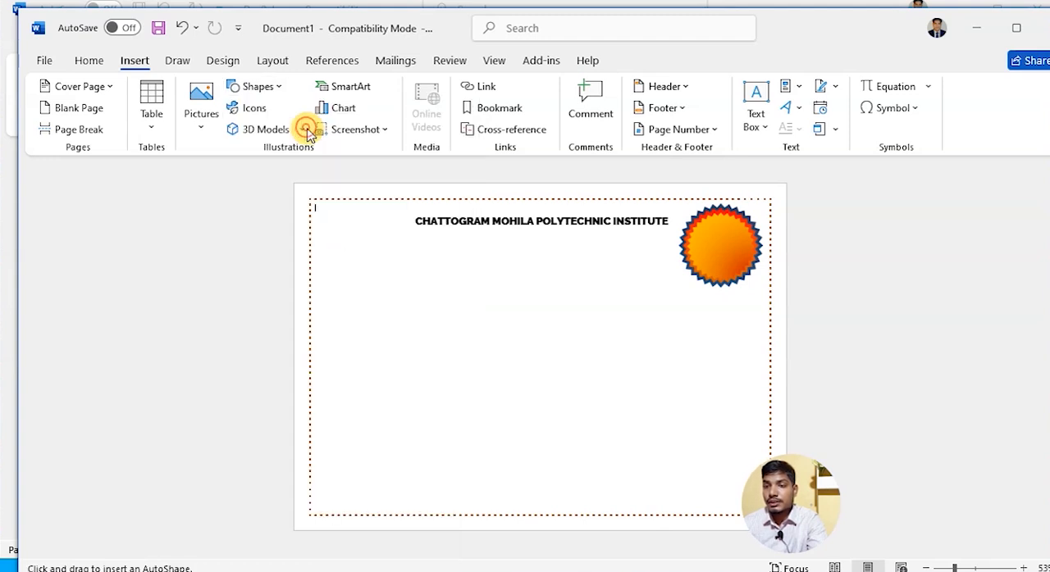
mouse_move(310, 199)
mouse_down()
mouse_move(328, 222)
mouse_move(362, 515)
mouse_up()
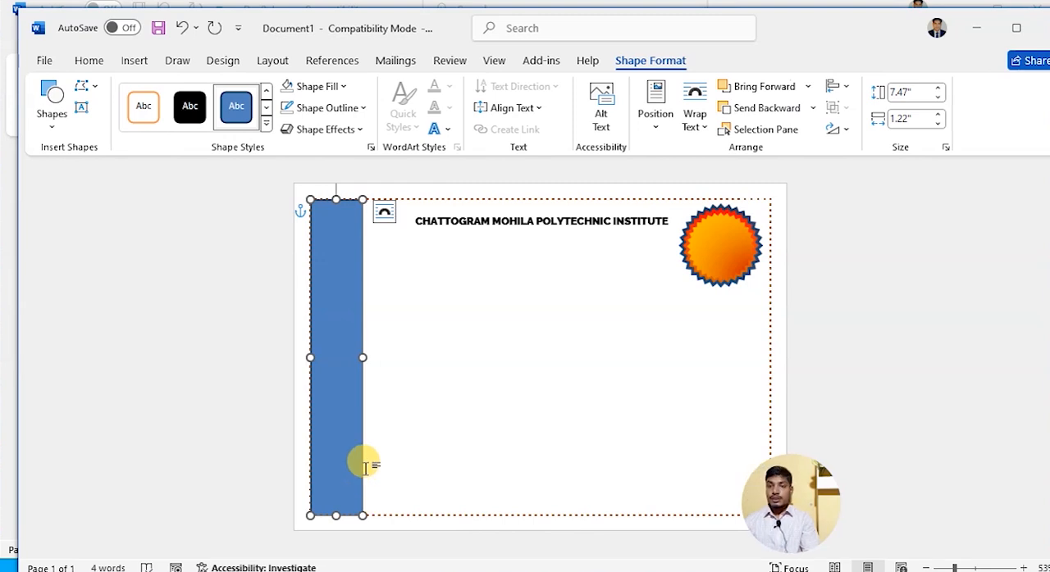
- Edit the rectangle's points, pulling the middle of its right edge inward and its lower-right corner outward along the bottom border
click(337, 300)
right_click(337, 301)
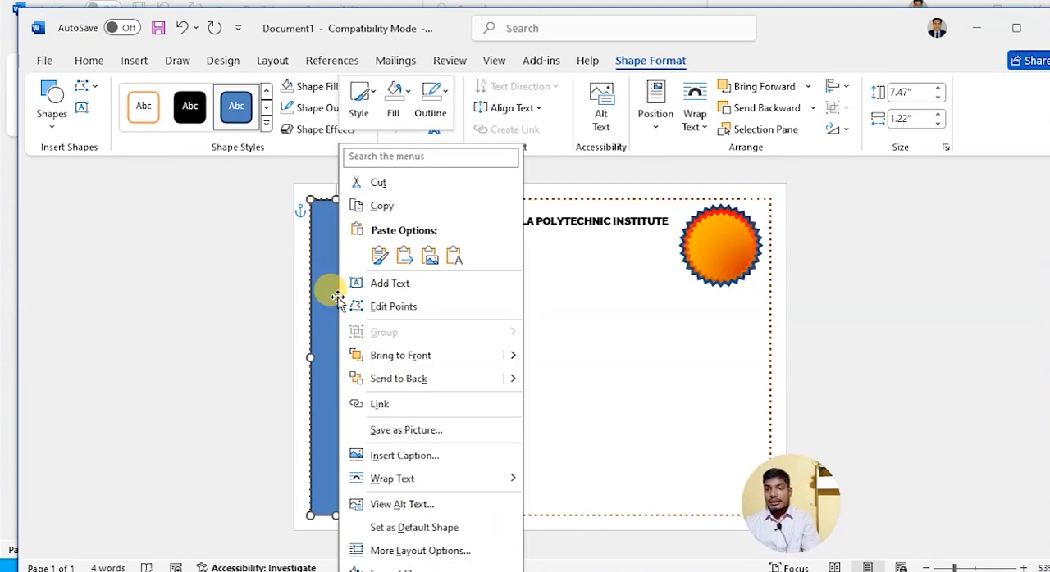
click(396, 308)
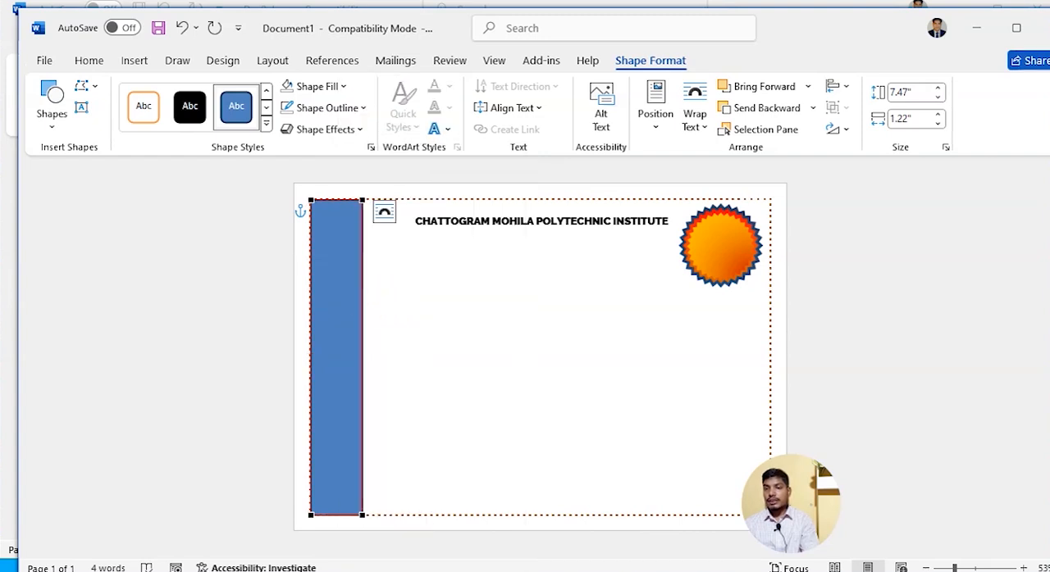
drag(361, 304, 339, 339)
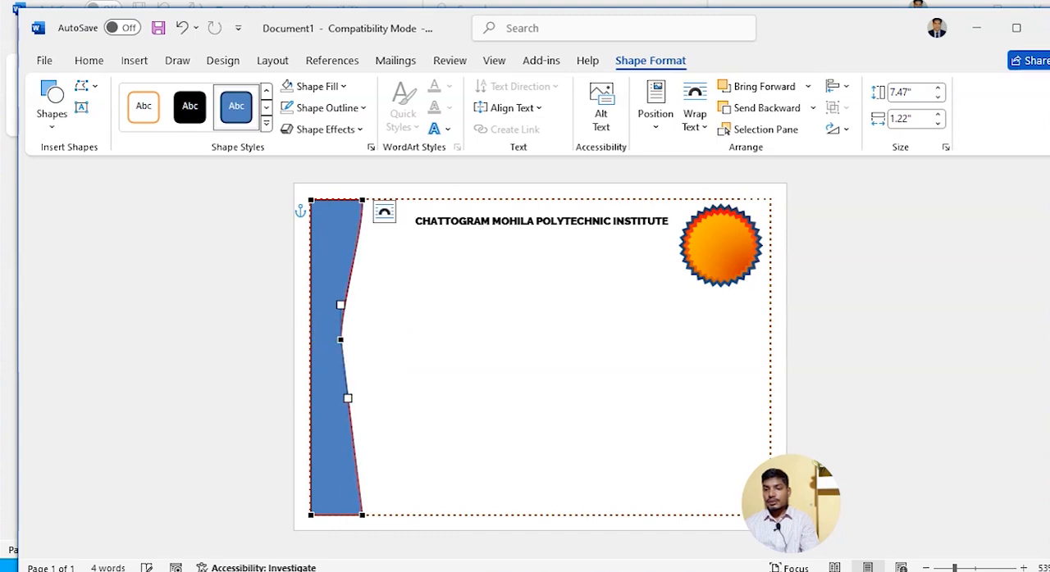
drag(362, 515, 384, 515)
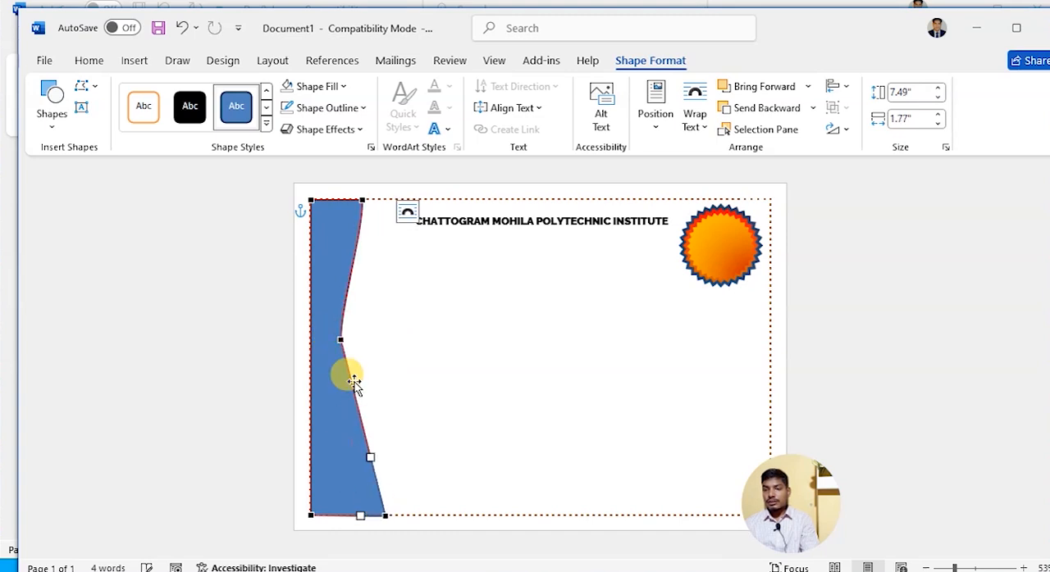
- Bulge the lower curve outward, widen the upper-right corner and round the upper curve, making a wave about 2.23" wide
click(362, 452)
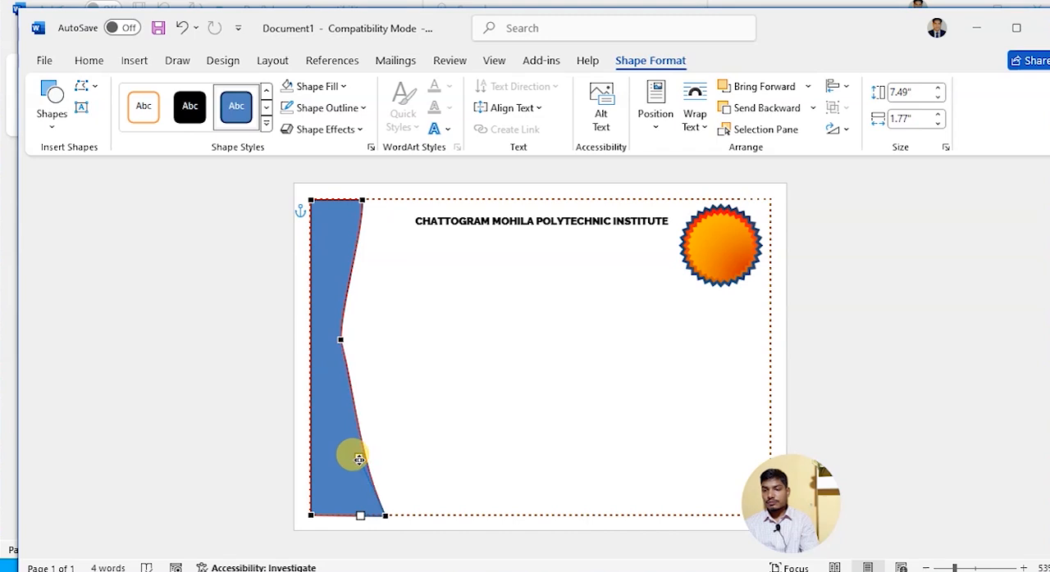
drag(360, 457, 443, 443)
drag(361, 201, 380, 200)
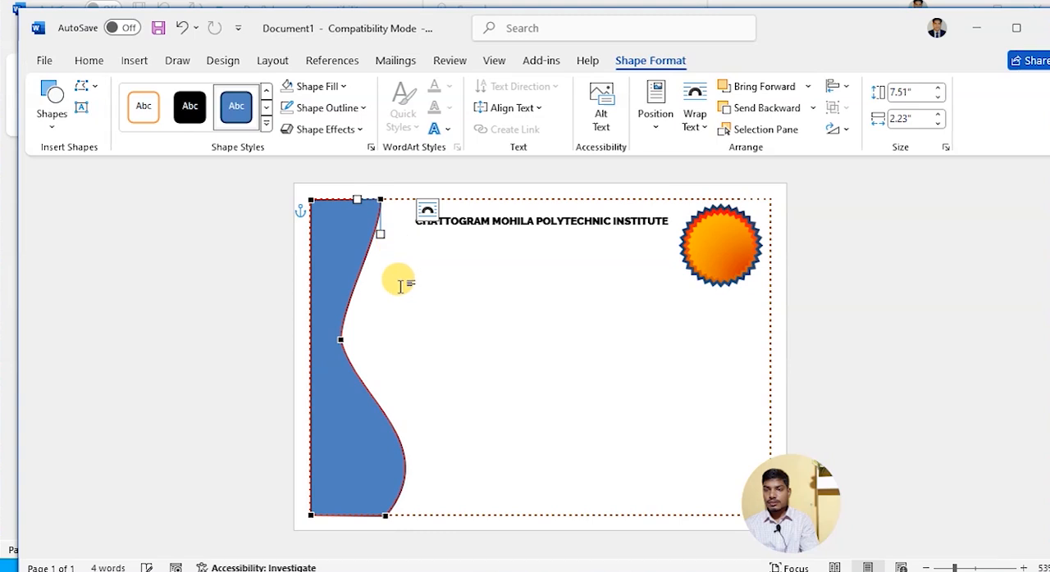
drag(379, 235, 403, 238)
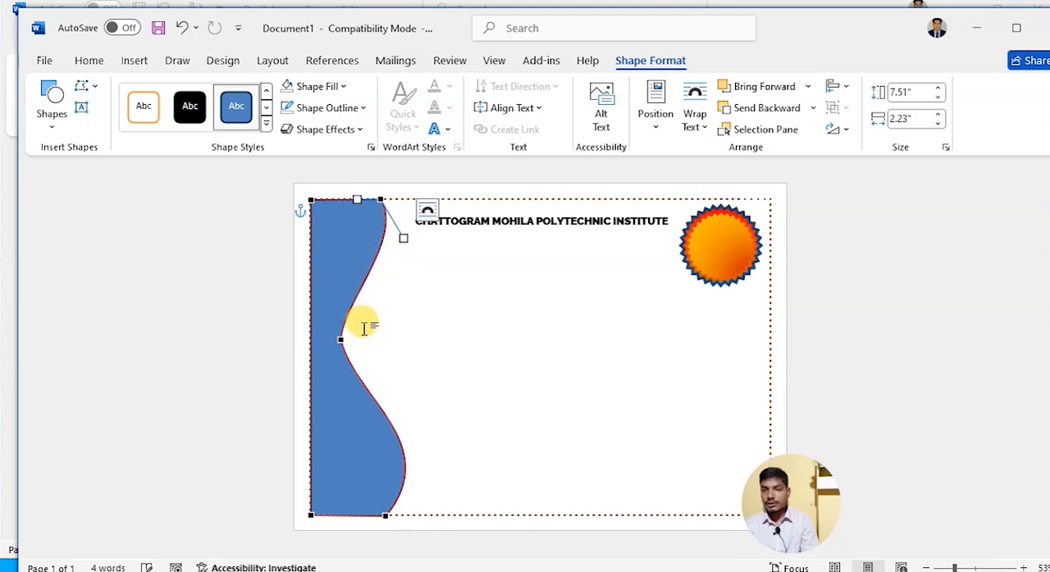
- Give the wavy shape a linear gradient fill and set its first gradient stop to yellow
click(339, 269)
right_click(340, 269)
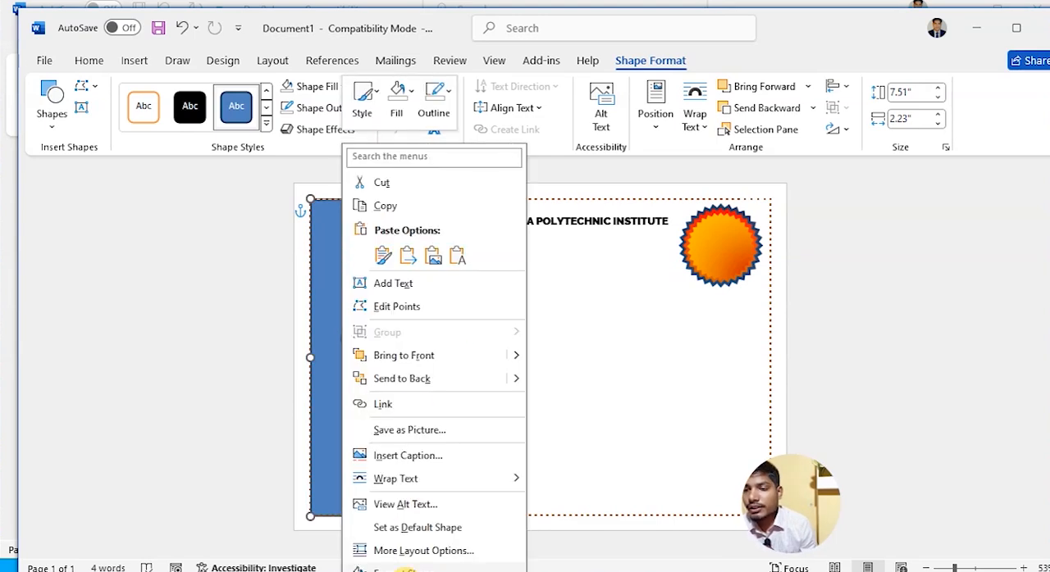
click(401, 569)
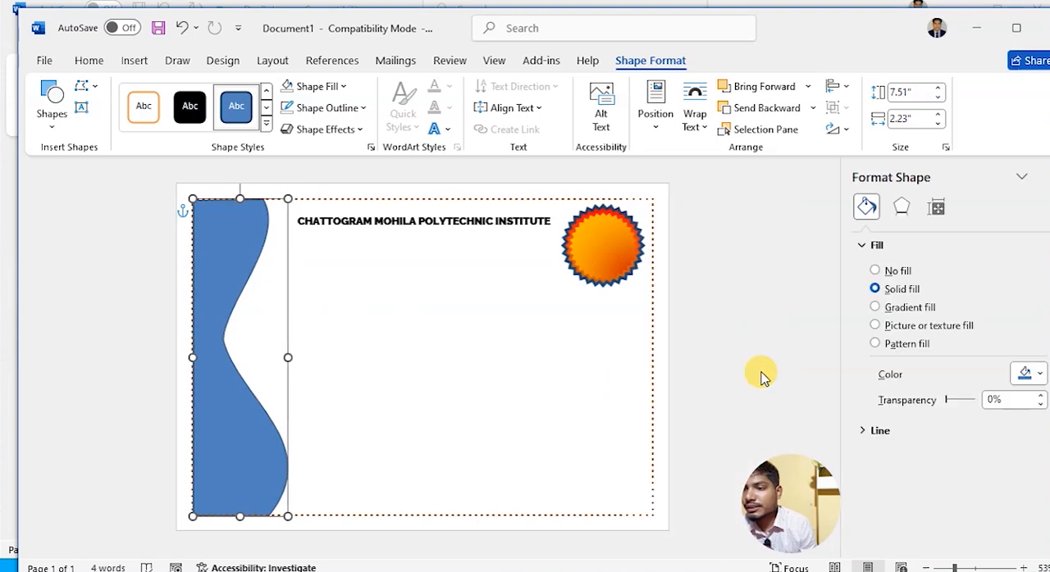
click(877, 306)
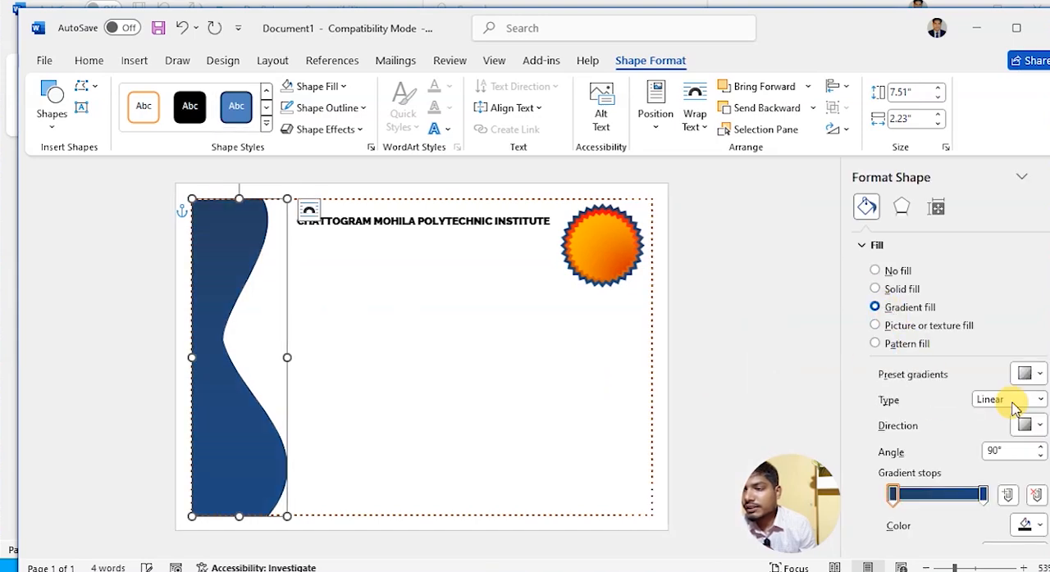
click(1027, 528)
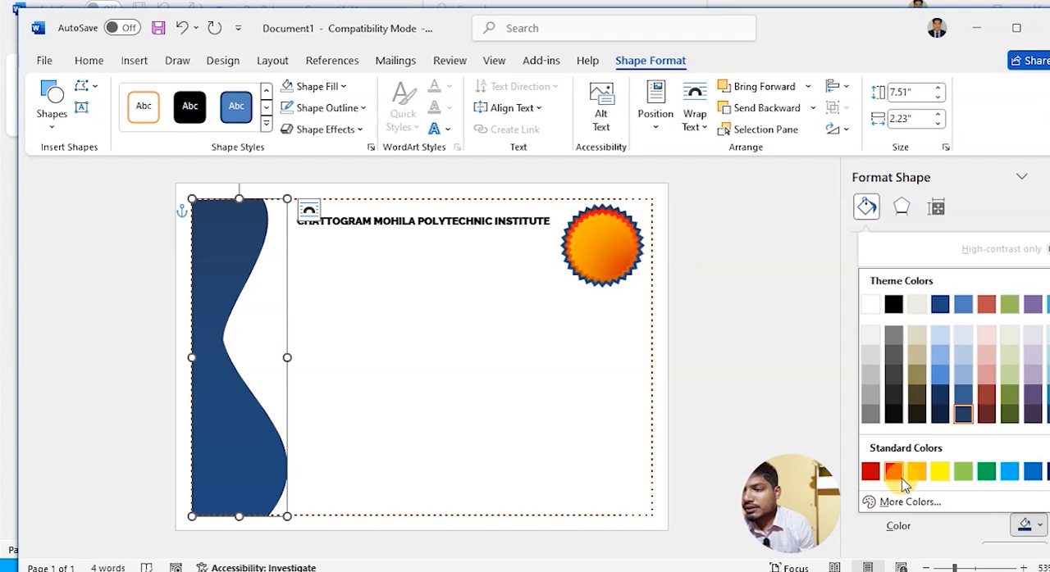
click(939, 471)
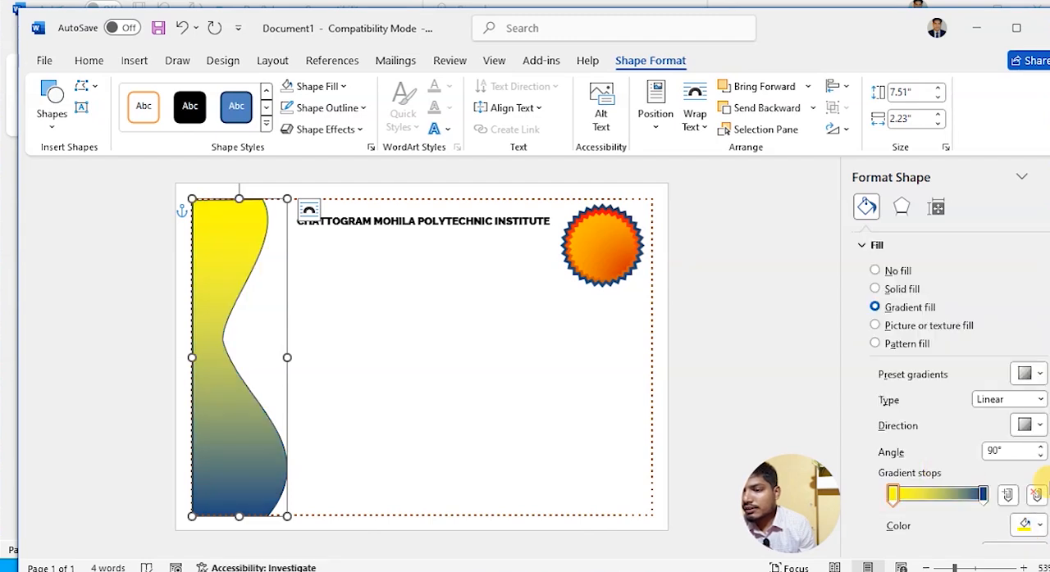
- Set the last gradient stop of the wavy shape's fill to orange
click(984, 494)
click(1027, 527)
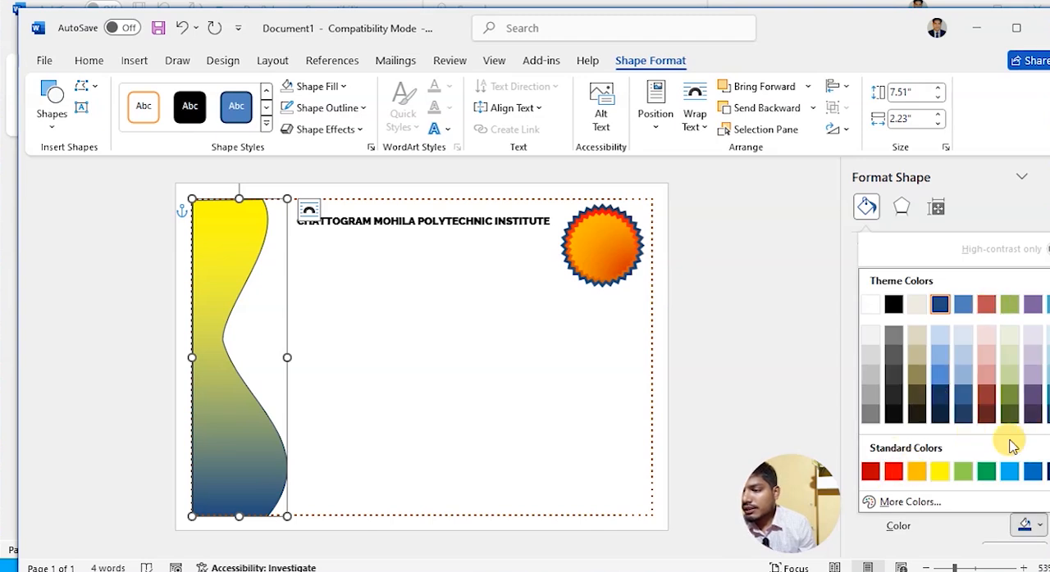
click(916, 471)
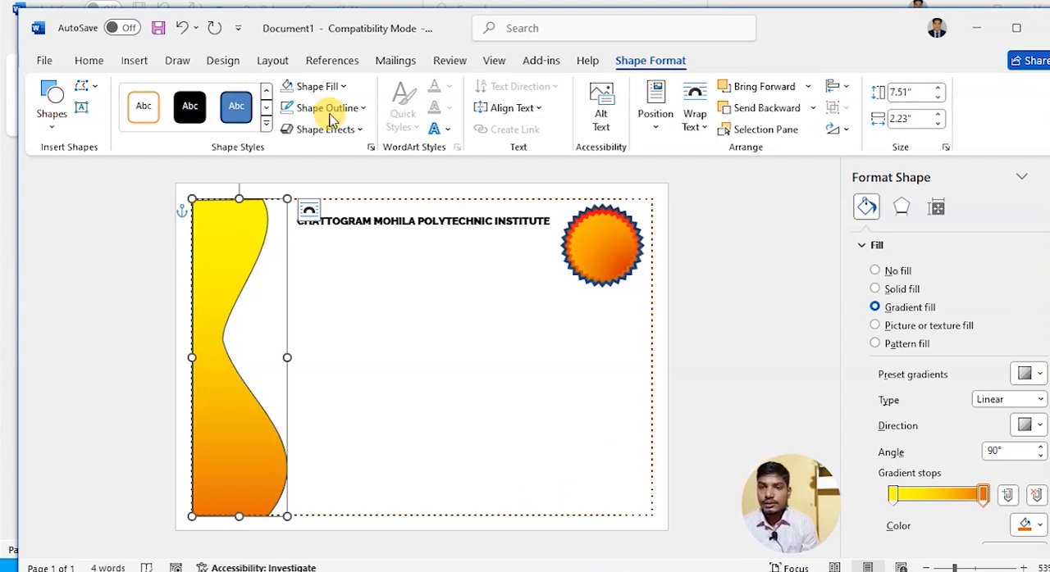
- Draw another rectangle on the certificate page
click(132, 64)
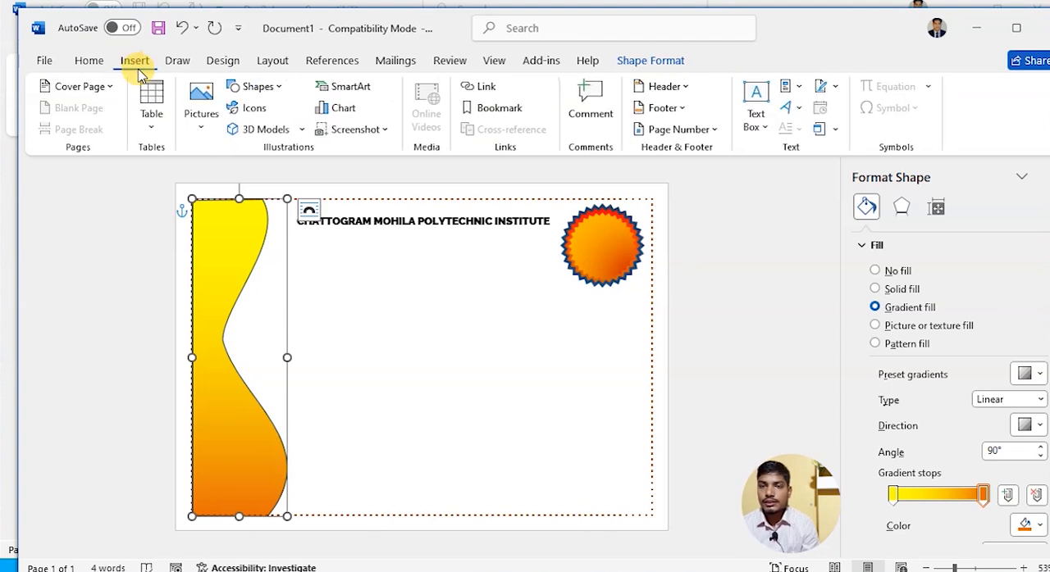
click(269, 86)
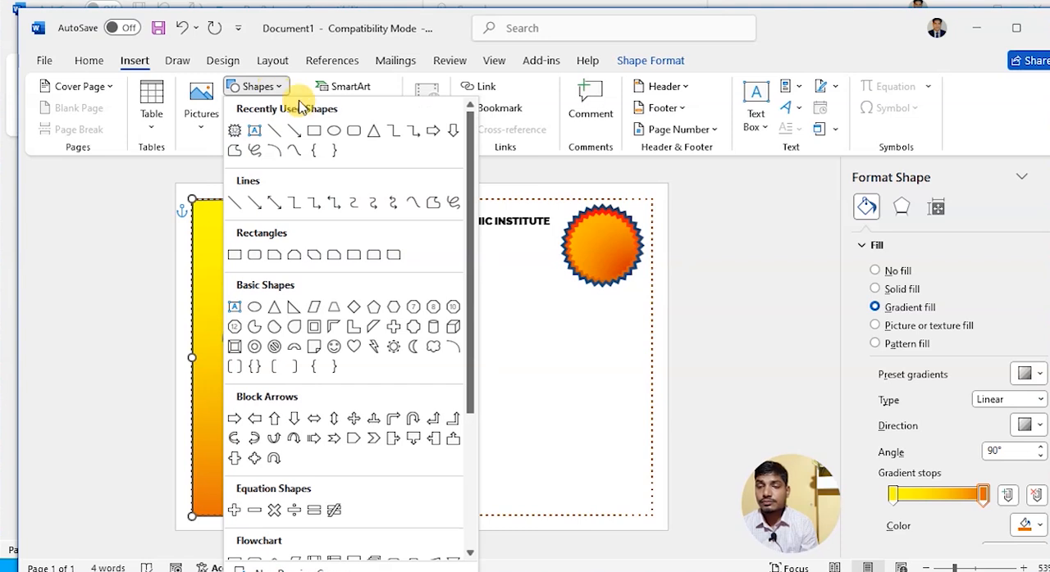
click(314, 131)
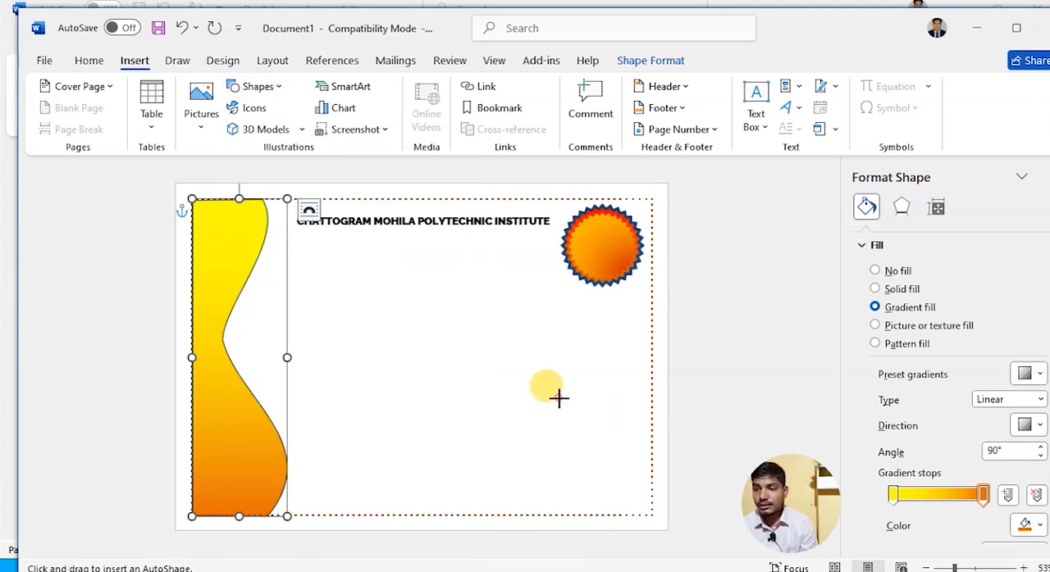